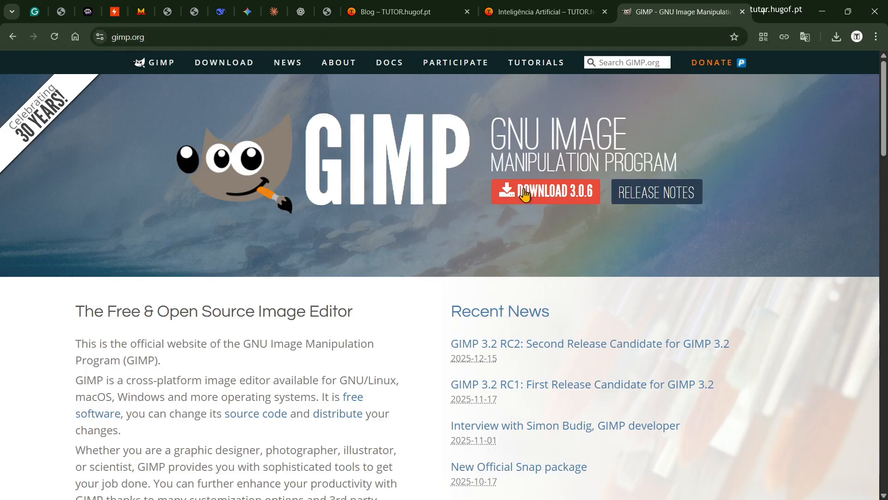
Step: Download the GIMP 3.0.6 Windows installer directly and save it as gimp-3.0.6-setup-1 in the T folder
click(539, 198)
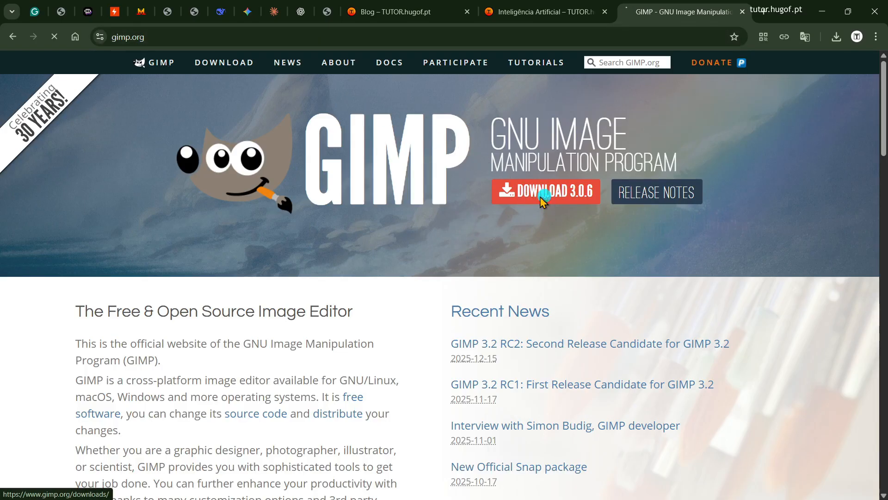
scroll(547, 201, down, 4)
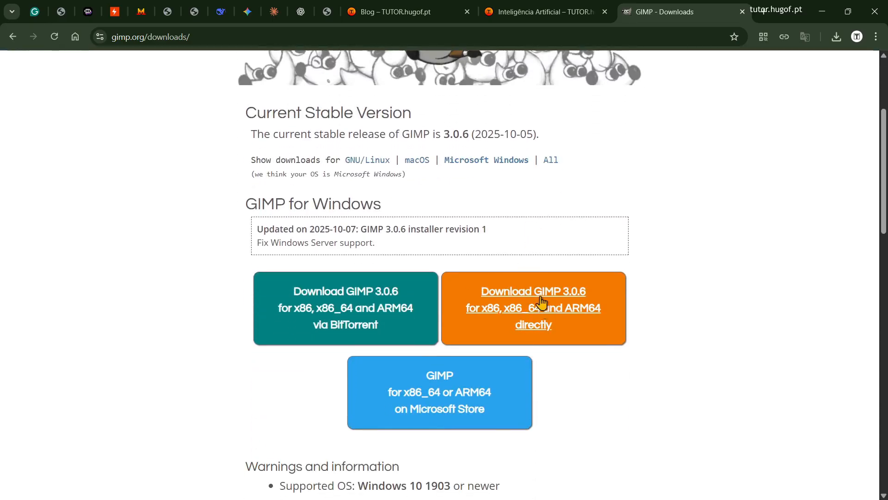
click(547, 304)
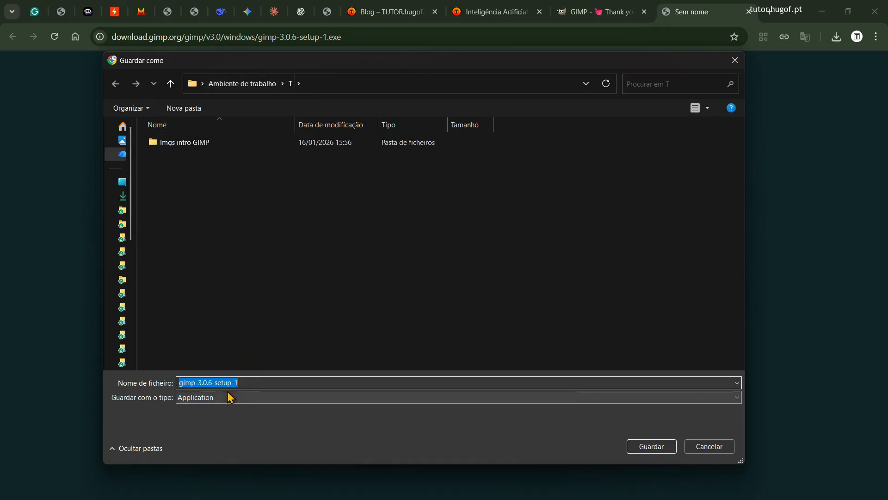
click(648, 445)
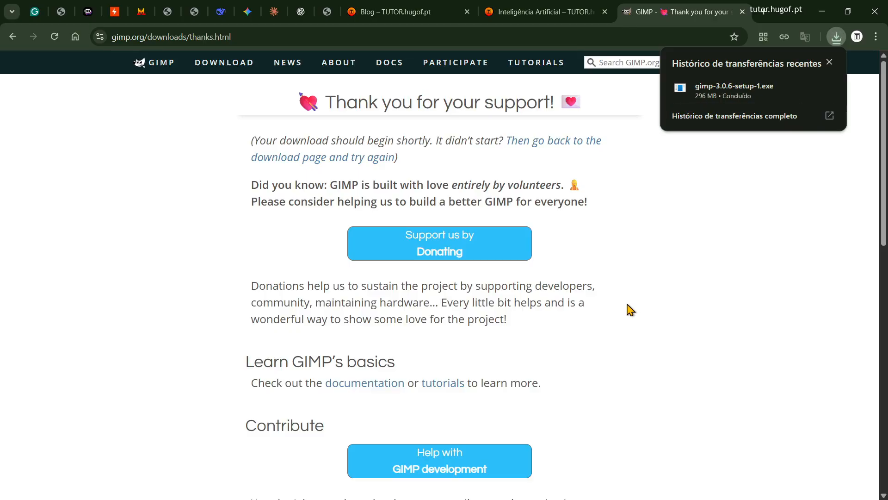
Step: Show the downloaded gimp-3.0.6-setup-1 file in its folder, and close the folder window
mouse_move(783, 89)
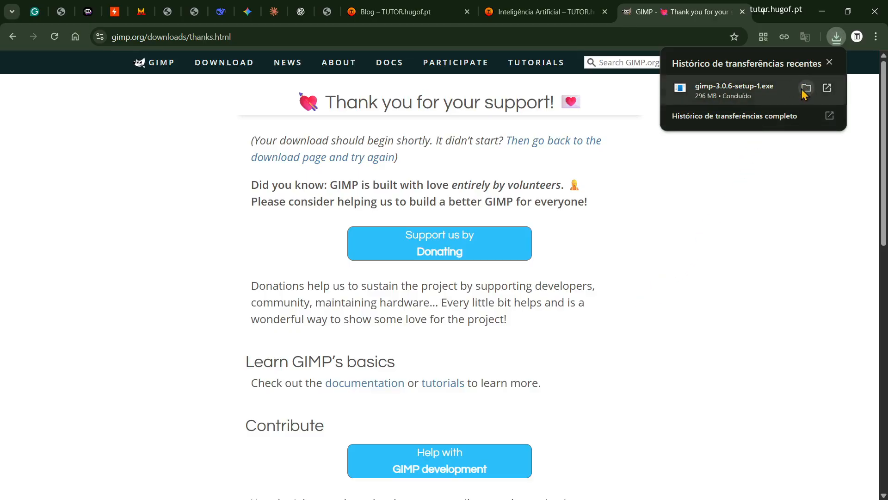
click(807, 88)
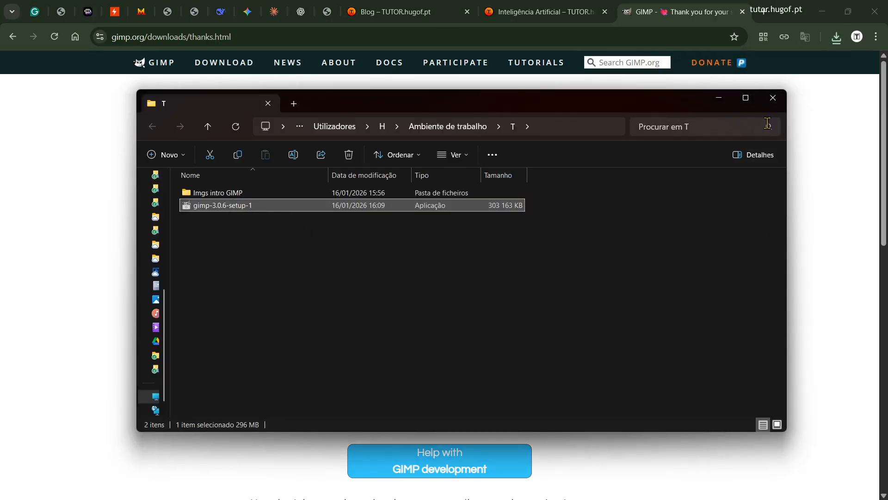
click(773, 98)
Step: Run the downloaded installer, install GIMP for all users with the standard setup, and finish with GIMP set to launch
click(837, 38)
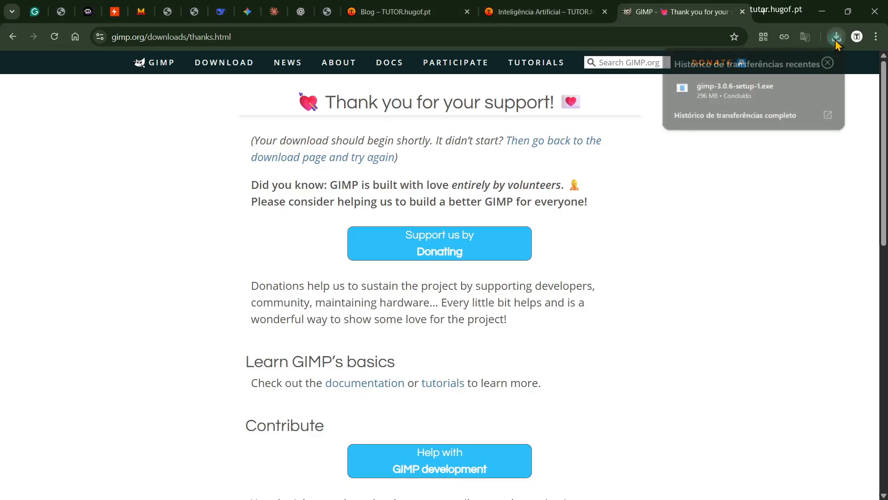
mouse_move(724, 103)
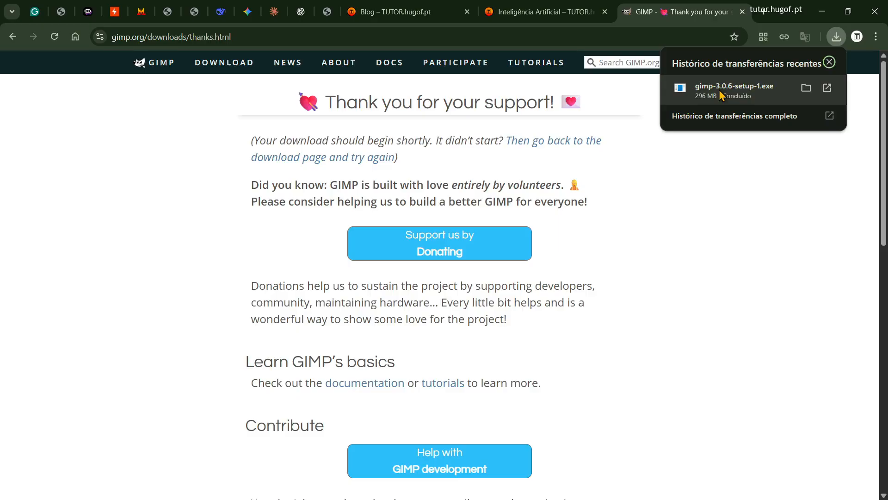
click(722, 96)
drag(483, 167, 738, 167)
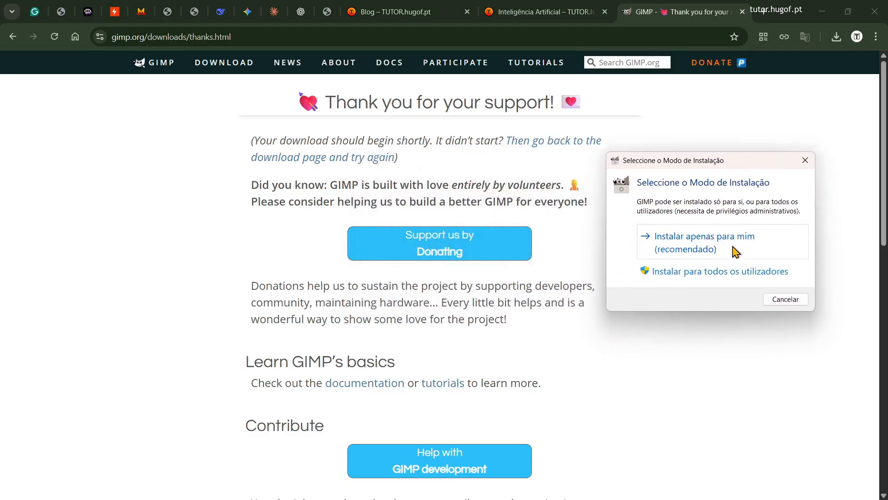
click(693, 272)
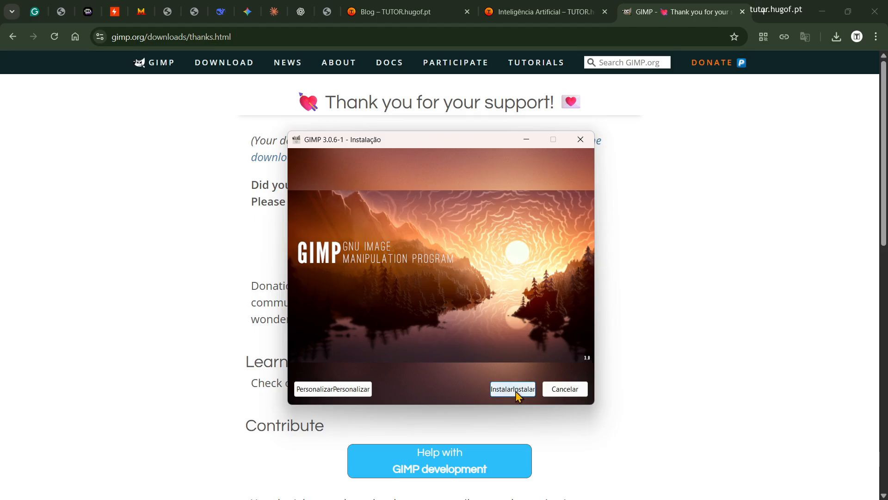
click(514, 390)
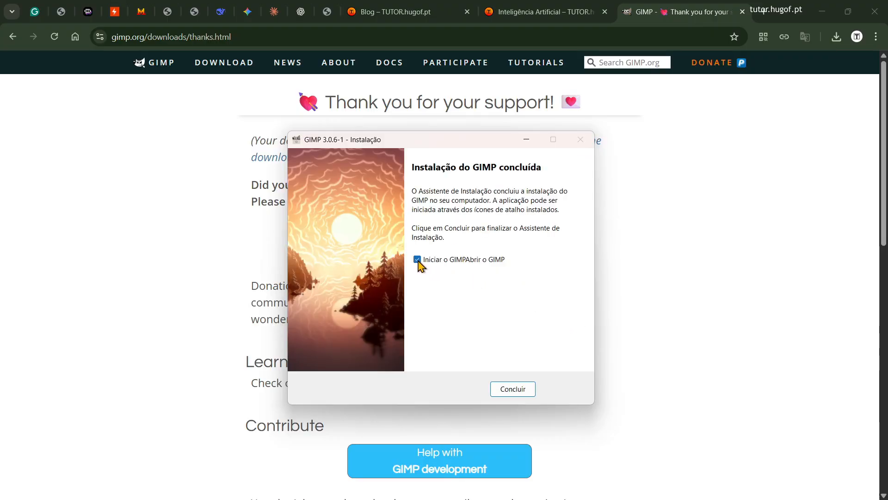
click(520, 391)
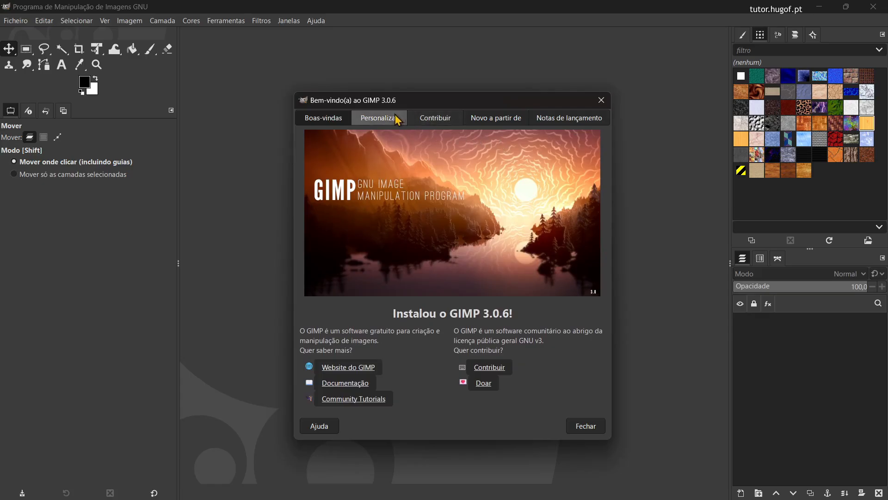
Step: In the welcome window's personalization settings, choose the Cores escuras color scheme and the Default icon theme
mouse_move(375, 104)
mouse_down()
mouse_move(382, 107)
mouse_move(362, 94)
mouse_up()
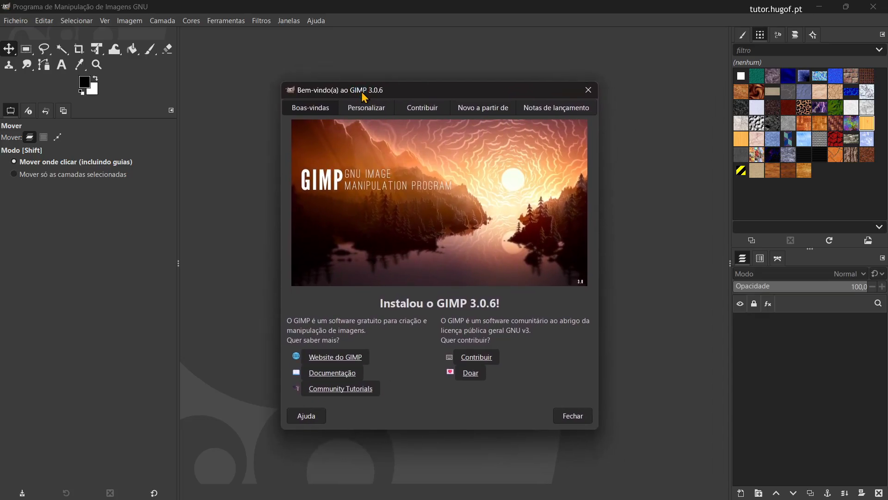
click(367, 107)
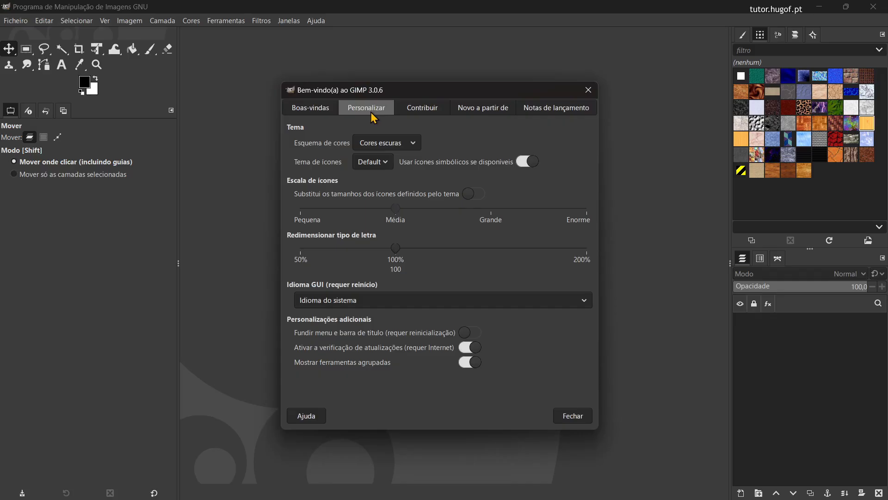
click(409, 145)
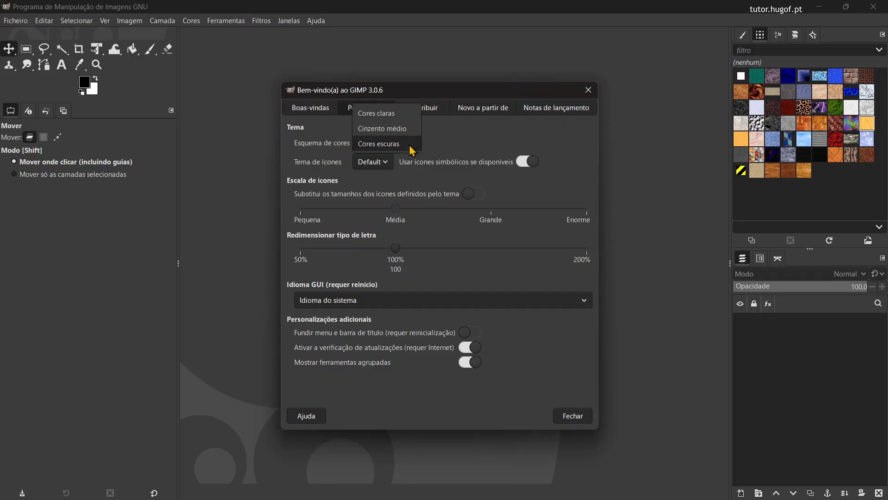
click(410, 145)
click(387, 162)
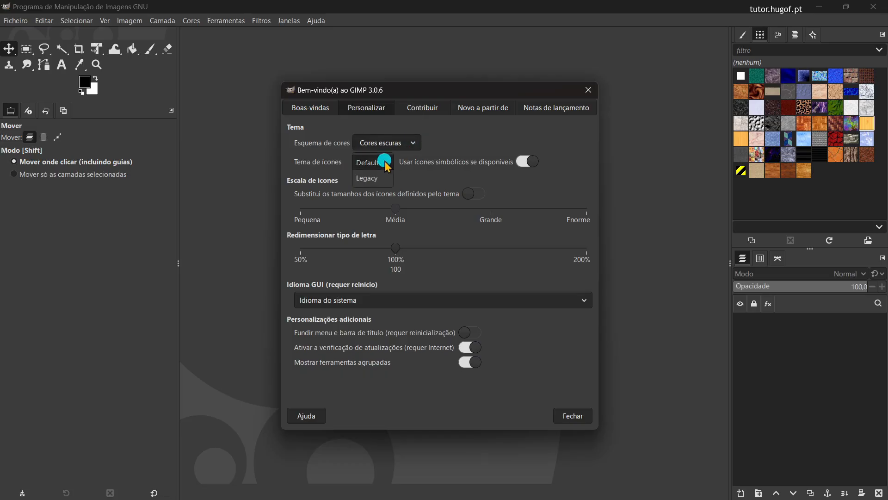
click(387, 165)
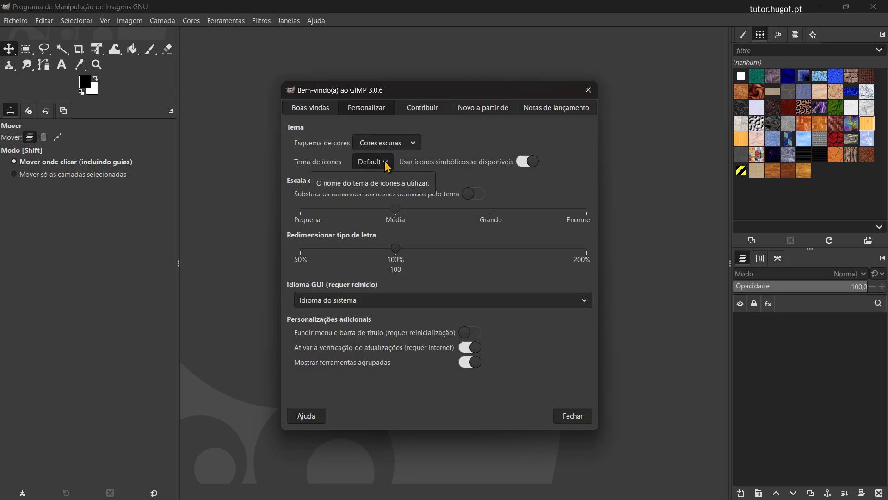
Step: Override the theme's icon sizes with Média, leave font scaling at 100%, and turn off grouped tools
click(468, 194)
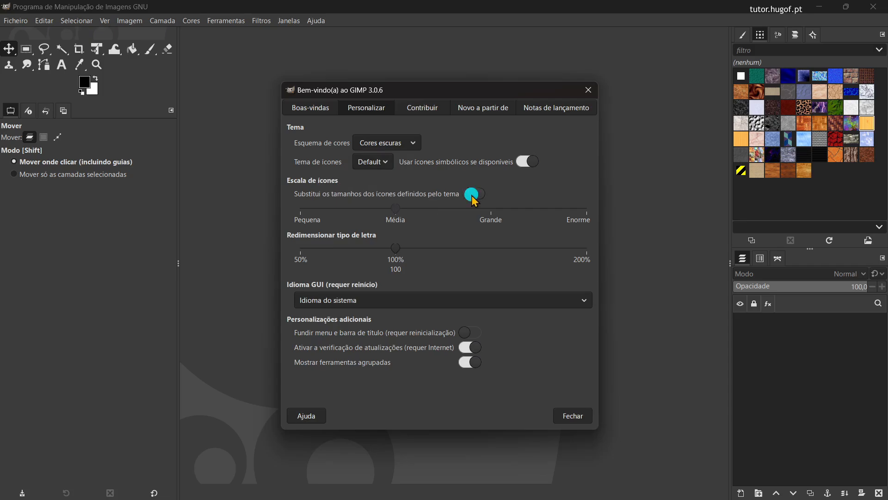
click(388, 199)
mouse_move(389, 199)
mouse_down()
mouse_move(485, 202)
mouse_move(479, 212)
mouse_move(388, 200)
mouse_up()
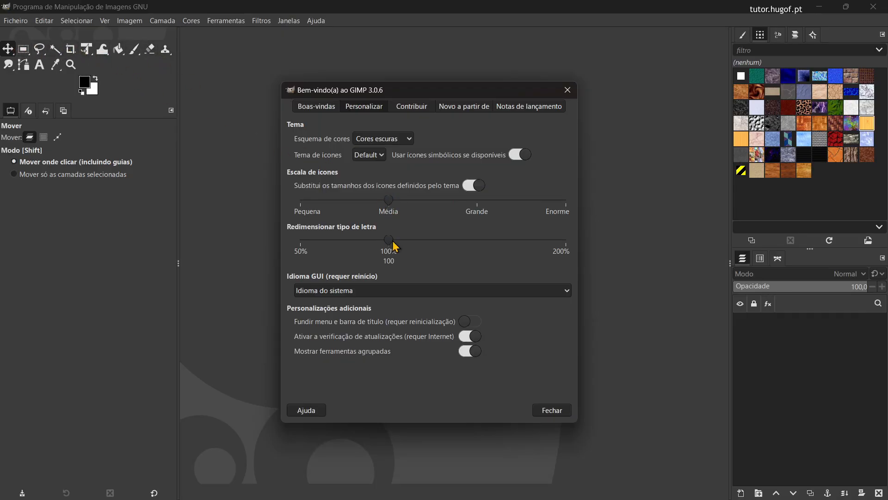
drag(410, 240, 389, 245)
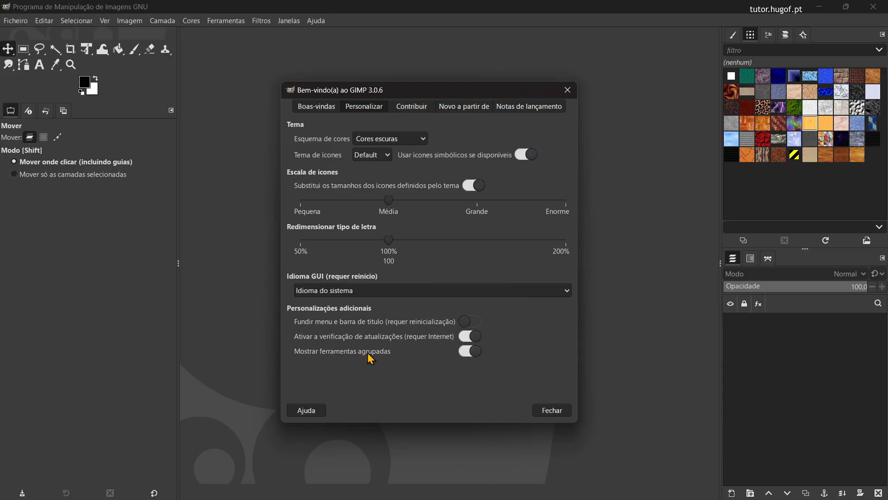
click(475, 353)
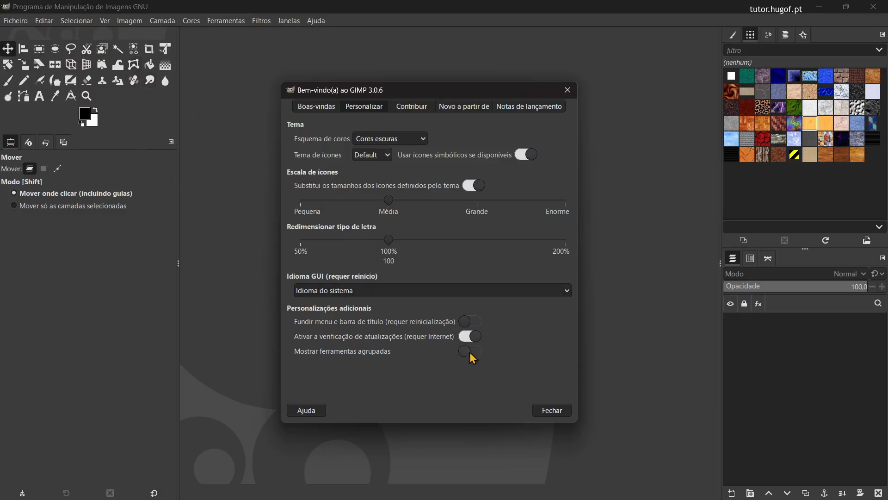
Step: Stop the welcome window from showing at startup and close it
click(447, 104)
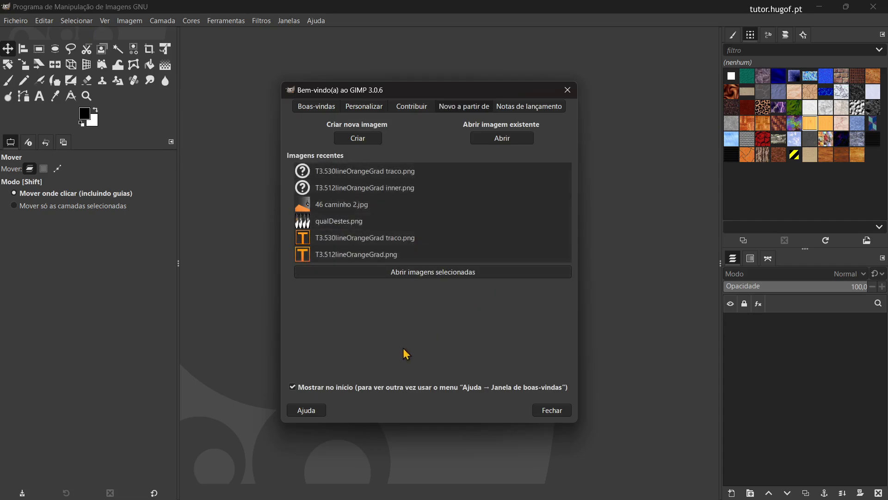
click(296, 387)
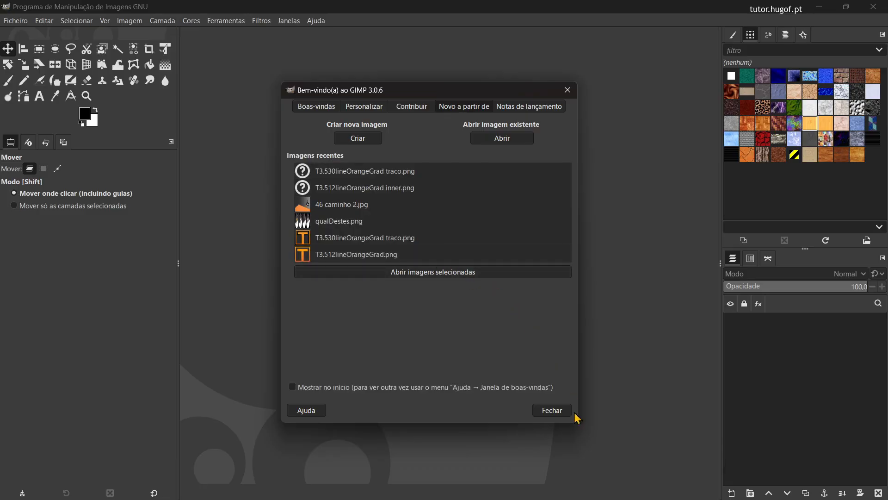
click(552, 411)
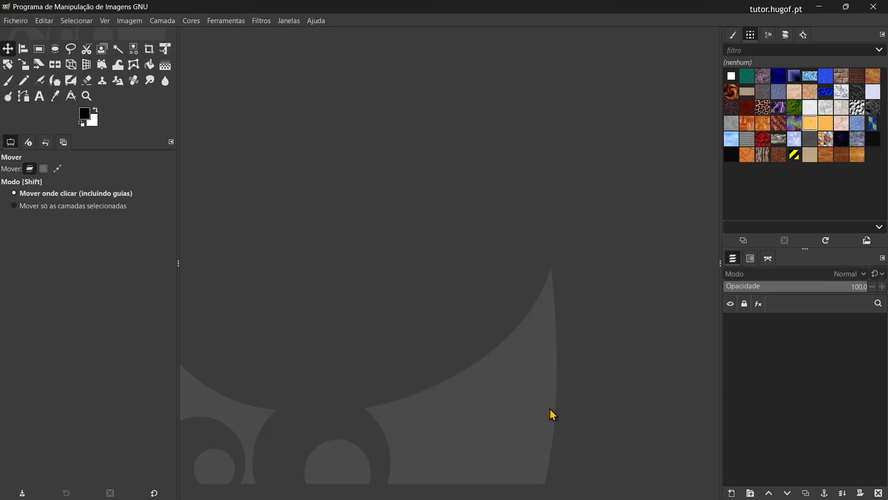
Step: Reopen the welcome window, set it to show at startup, and close it
click(313, 19)
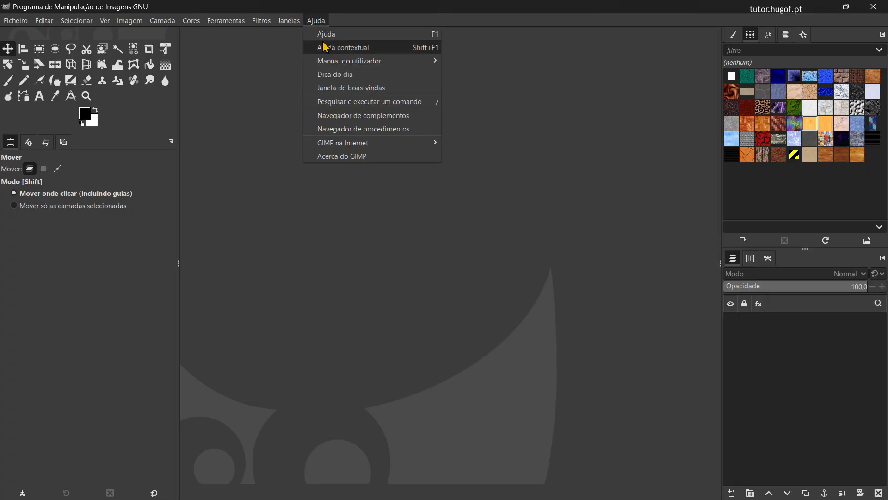
click(367, 91)
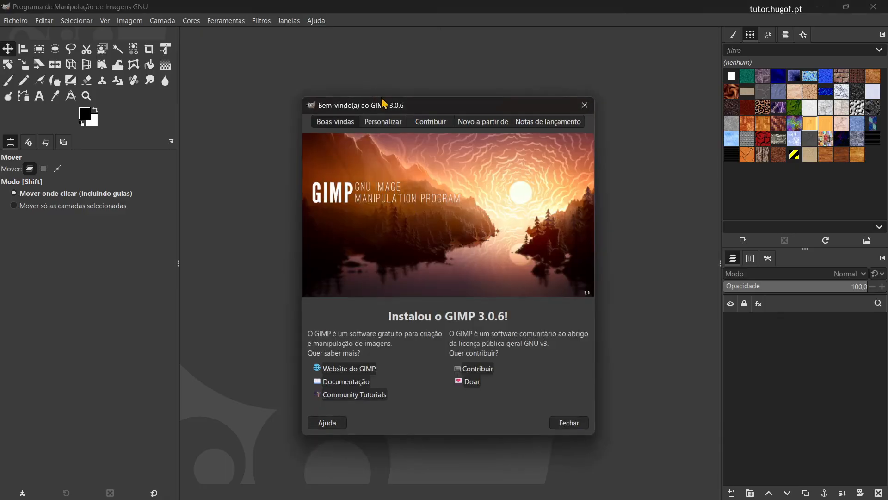
click(475, 123)
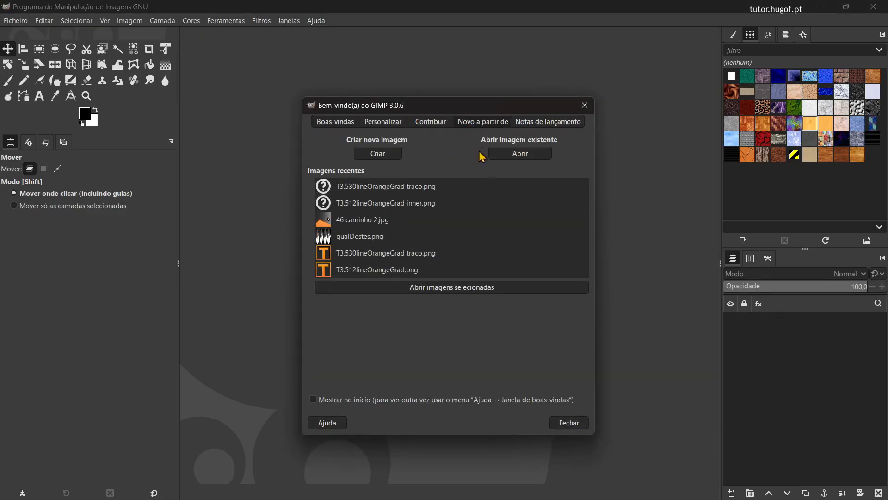
click(323, 400)
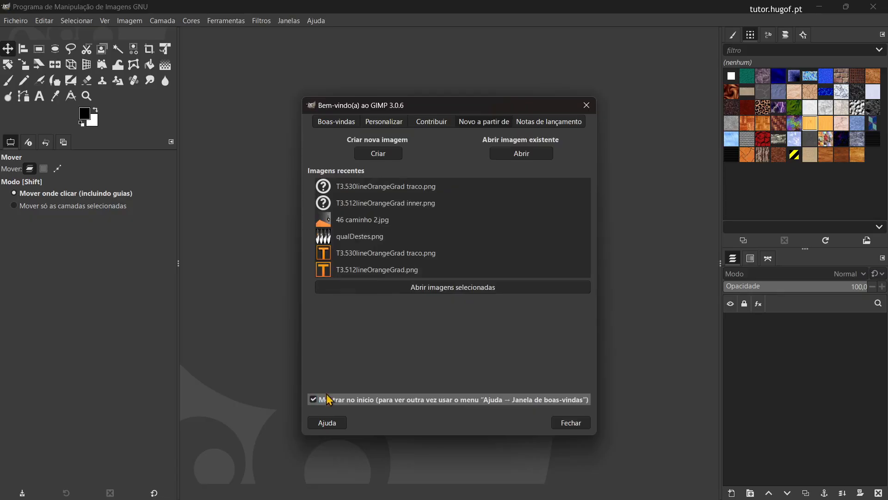
click(577, 426)
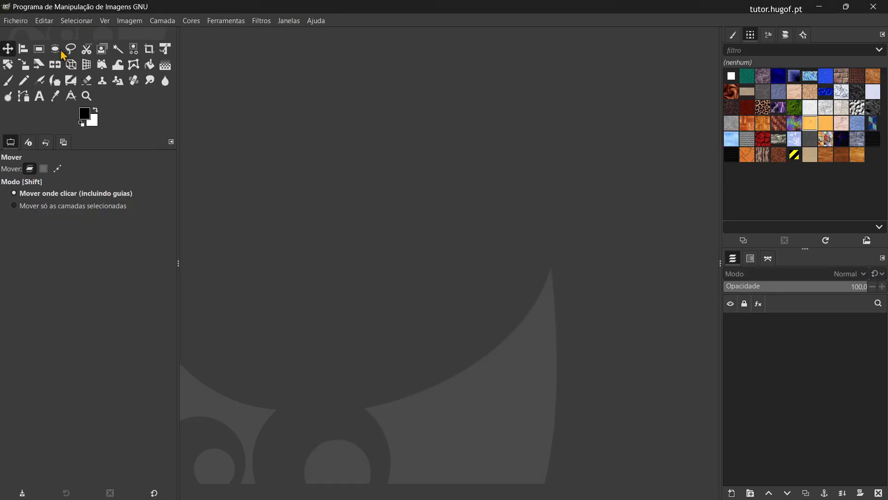
Step: Open the preferences and examine the Interface pages for theme, icon theme, toolbox, dialog defaults and help system
click(44, 21)
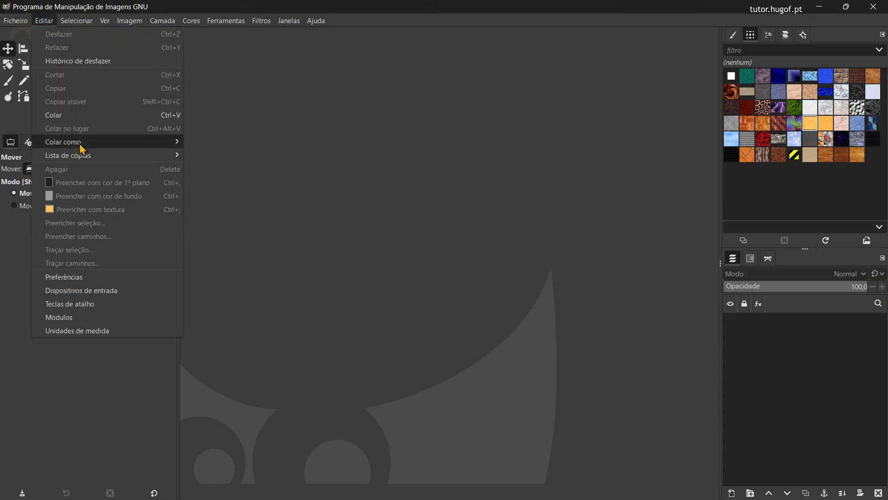
click(88, 278)
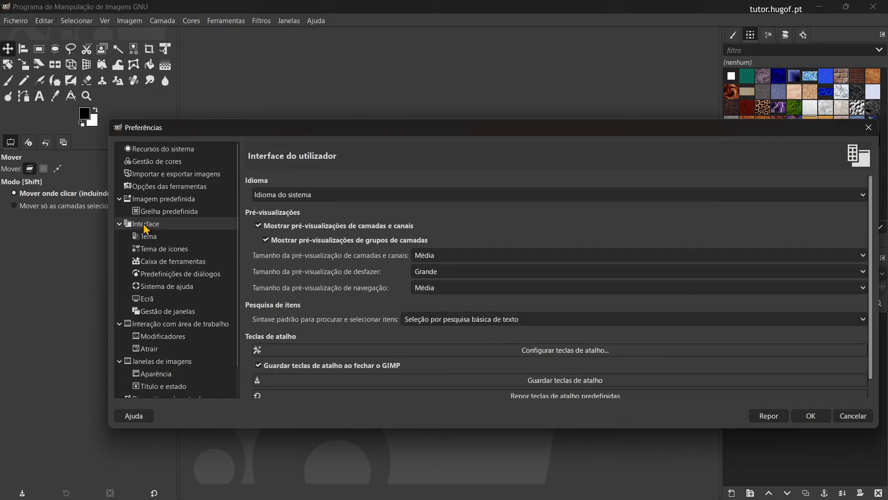
click(120, 224)
click(119, 224)
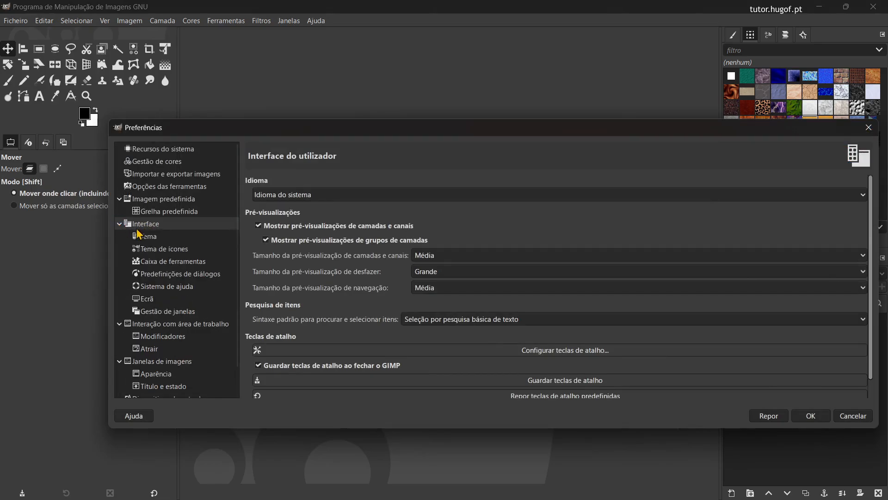
click(148, 238)
click(157, 251)
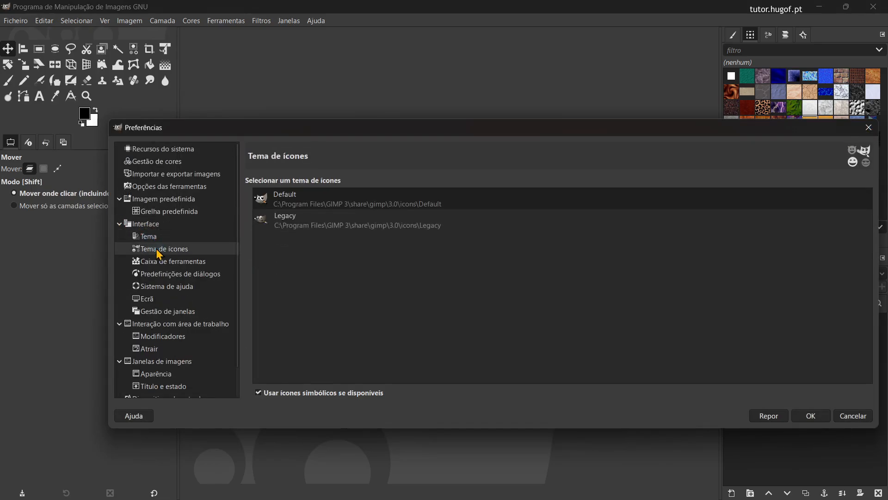
click(173, 261)
click(175, 275)
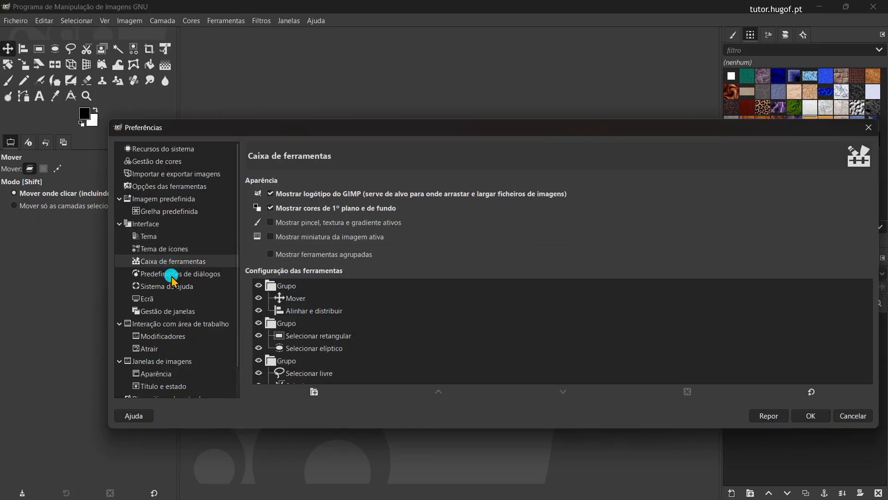
click(176, 286)
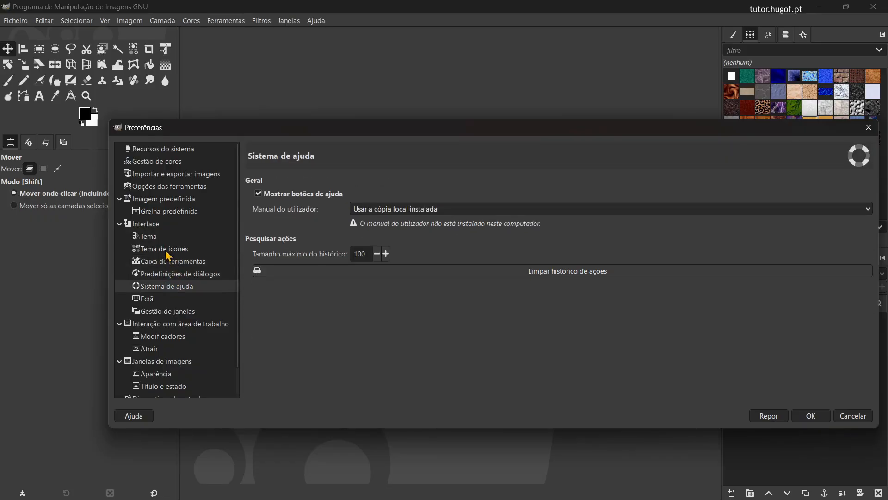
Step: Review the Icon Theme, Theme and main Interface pages of the preferences, and close the dialog without changes
click(158, 248)
click(155, 236)
click(158, 225)
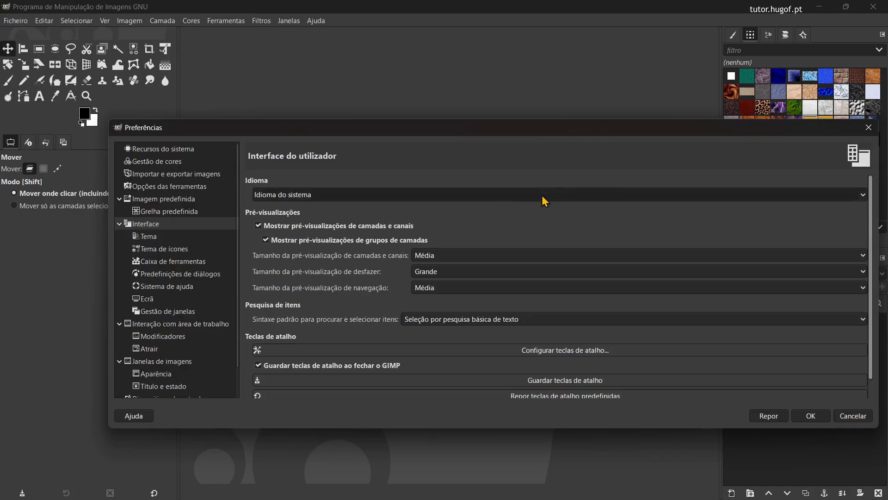
click(868, 128)
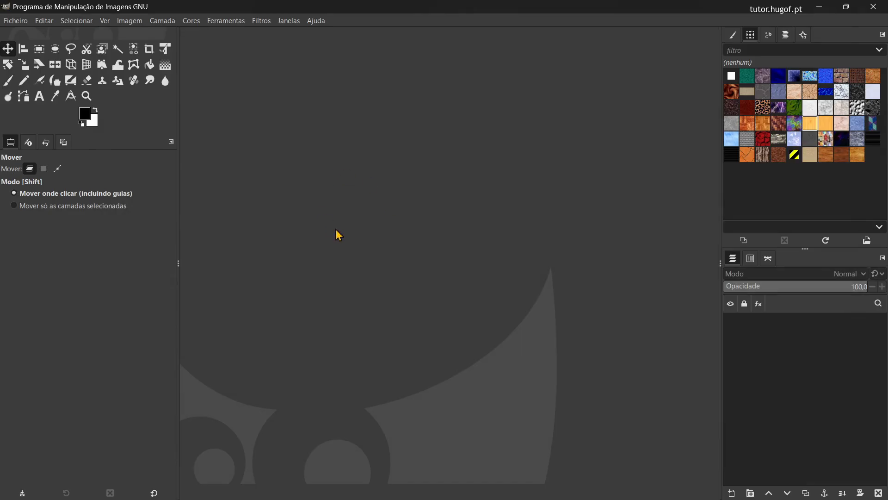
Step: Switch to File Explorer and place the restored Imgs intro GIMP folder window so that GIMP's canvas area stays partly visible above it
key(alt+Tab)
drag(456, 96, 611, 160)
drag(424, 161, 431, 162)
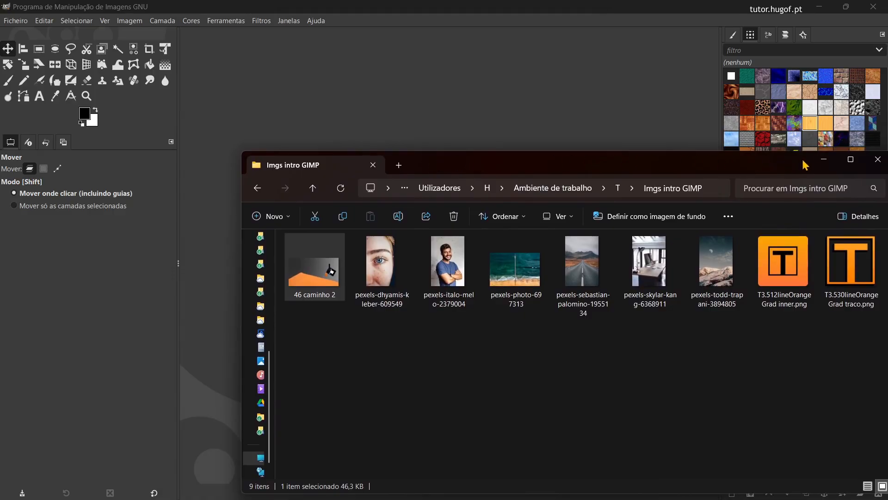
click(850, 160)
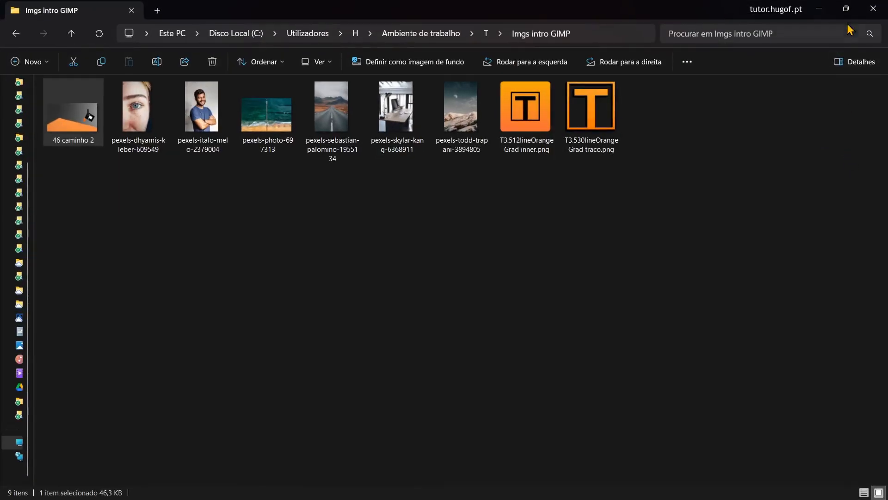
click(846, 9)
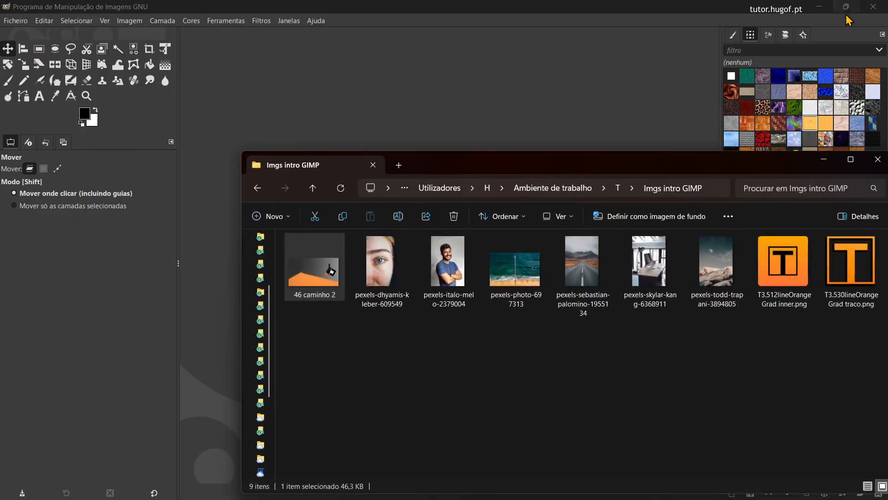
click(850, 159)
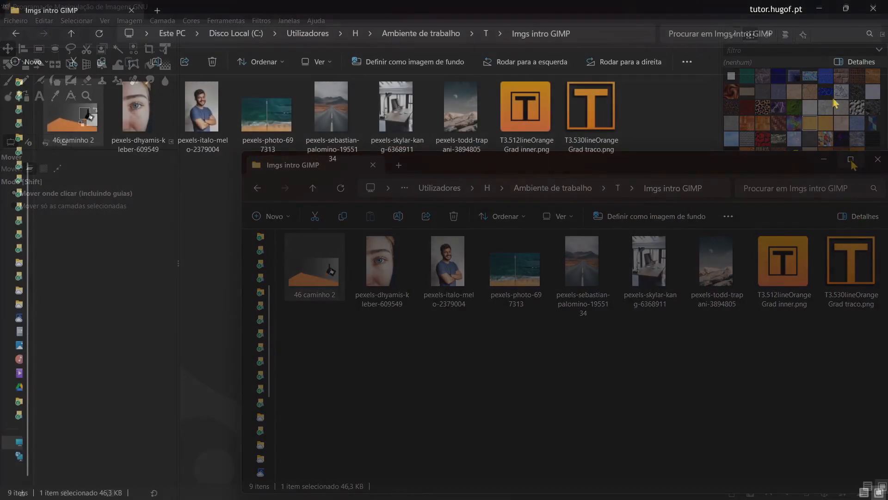
drag(701, 10, 699, 174)
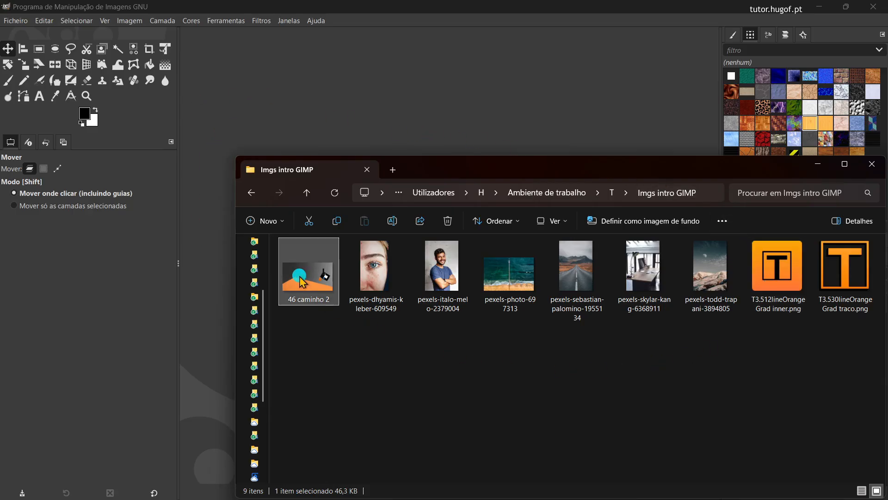
Step: Open the 46 caminho 2 image from the folder in GIMP's empty canvas area, and close it again
drag(301, 282, 477, 133)
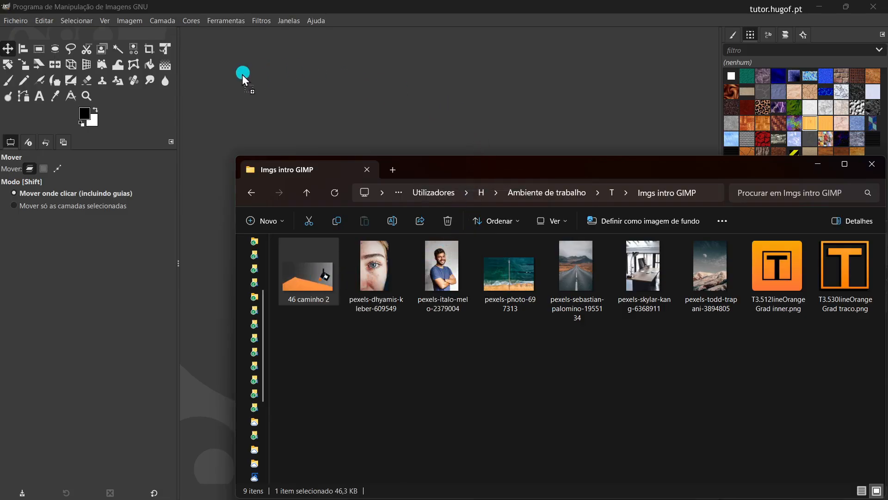
drag(242, 74, 263, 90)
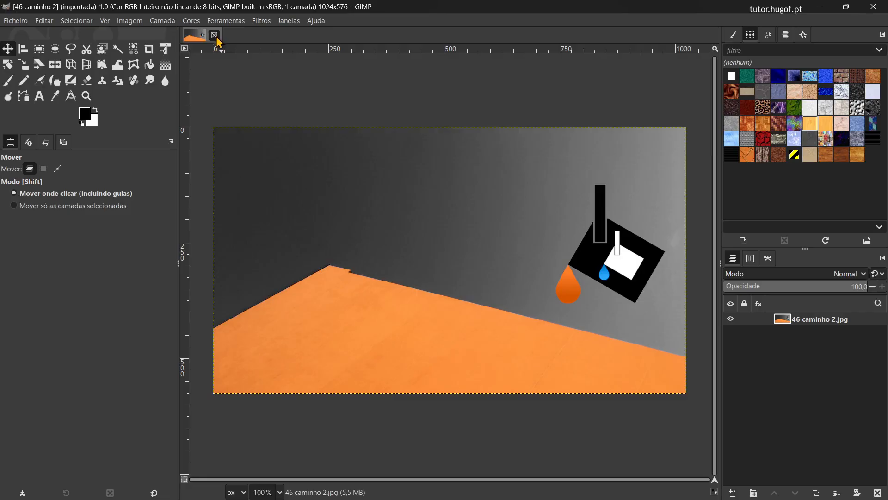
key(ctrl)
key(ctrl)
key(ctrl)
key(ctrl)
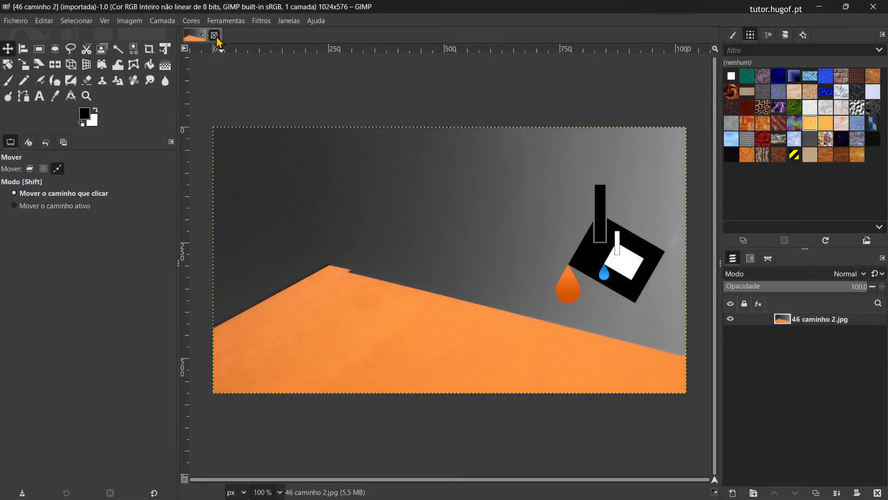
click(214, 35)
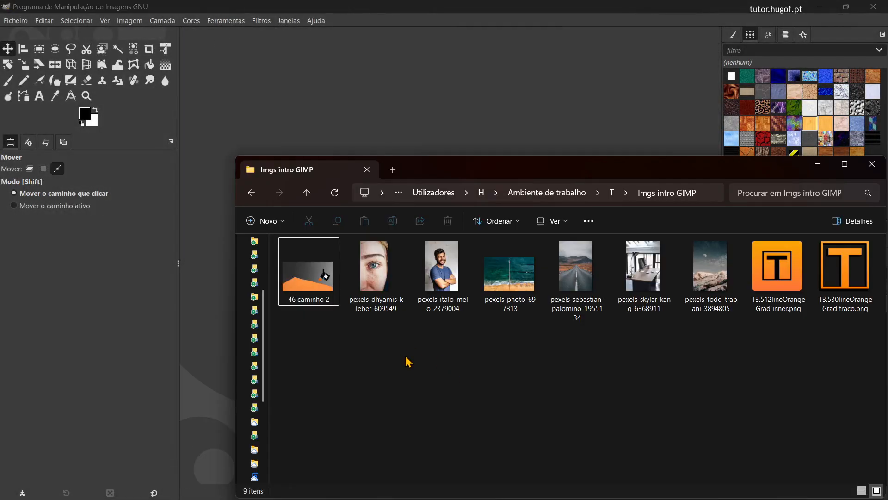
Step: Open the close-up eye portrait from the folder and convert it to GIMP's built-in sRGB color profile
drag(387, 287, 408, 91)
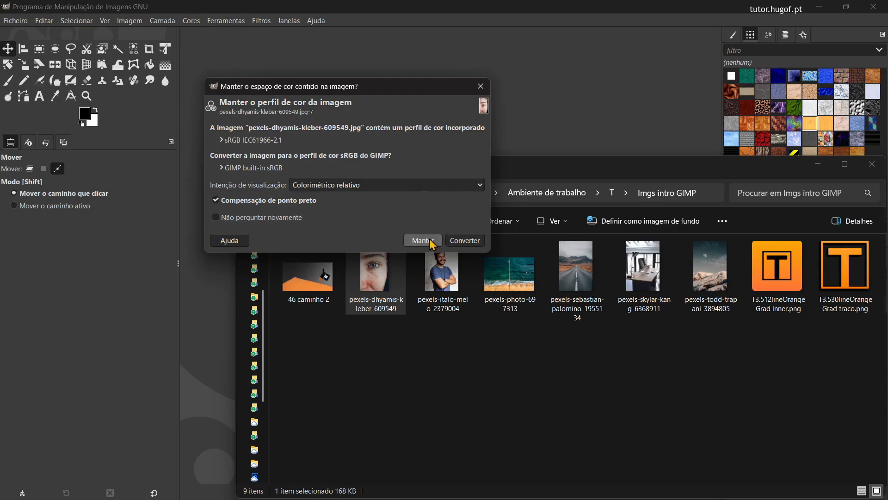
click(471, 241)
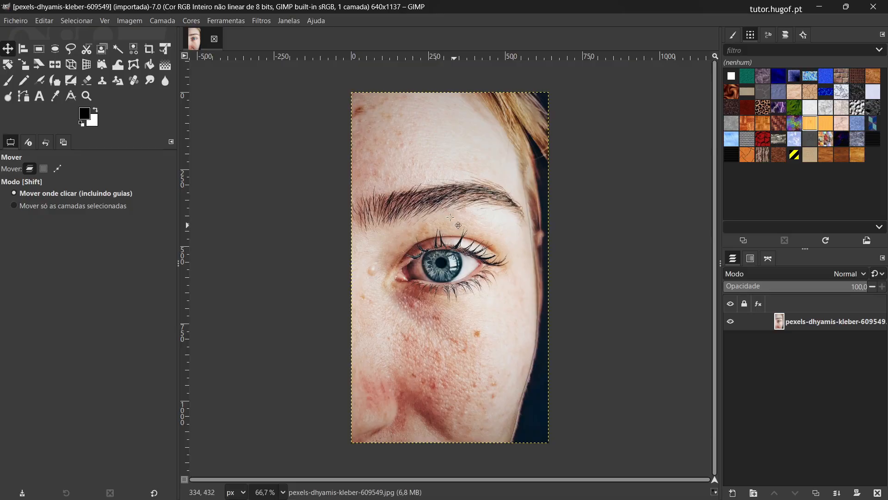
Step: Add 46 caminho 2 from the folder as a new layer over the eye portrait and toggle layer visibility
key(alt+Tab)
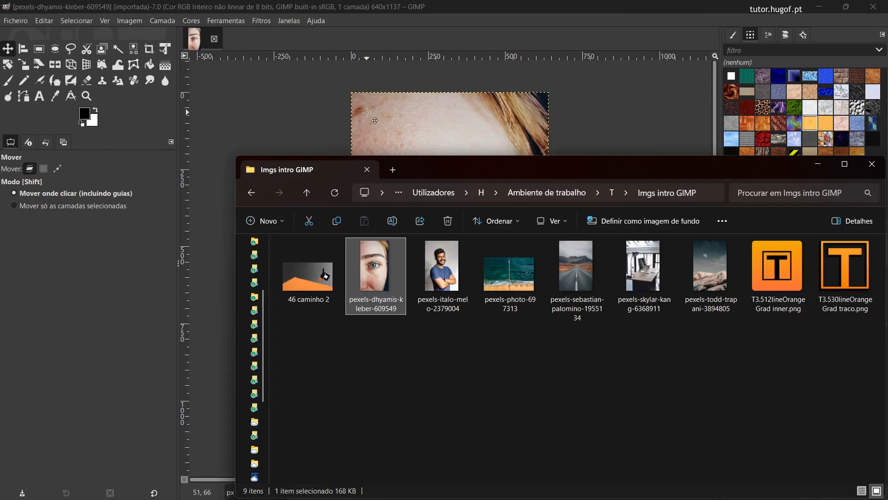
click(308, 288)
drag(309, 288, 451, 111)
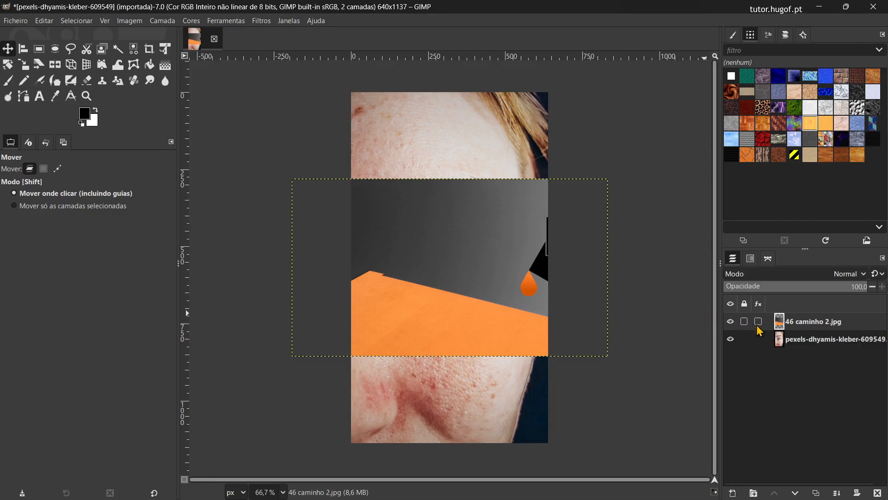
click(807, 340)
click(791, 323)
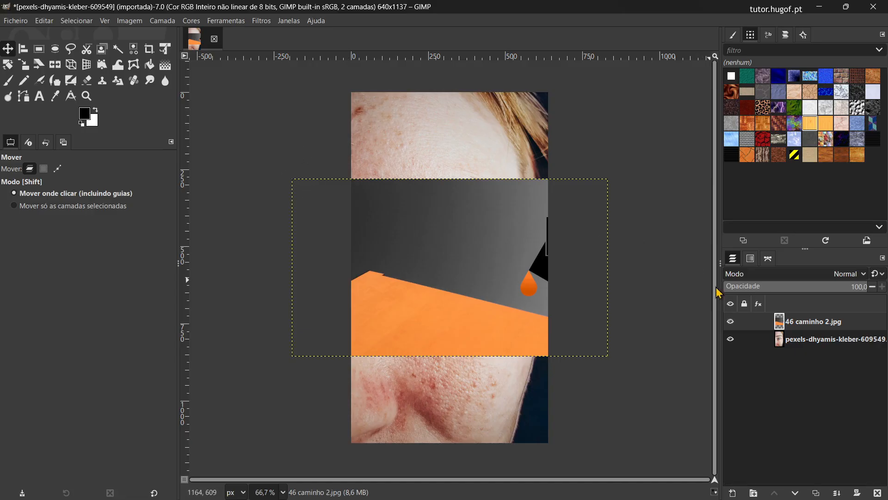
Step: Undo the visibility change and the added 46 caminho 2 layer in the portrait image
click(44, 20)
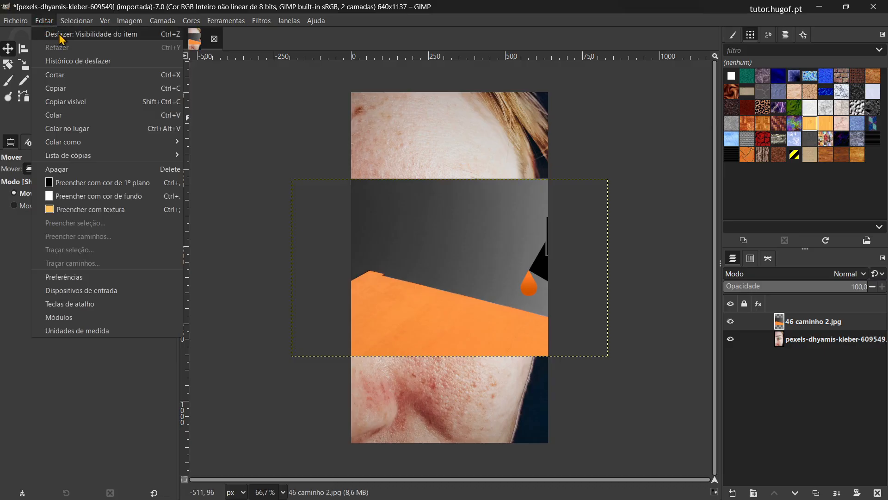
click(58, 33)
click(42, 20)
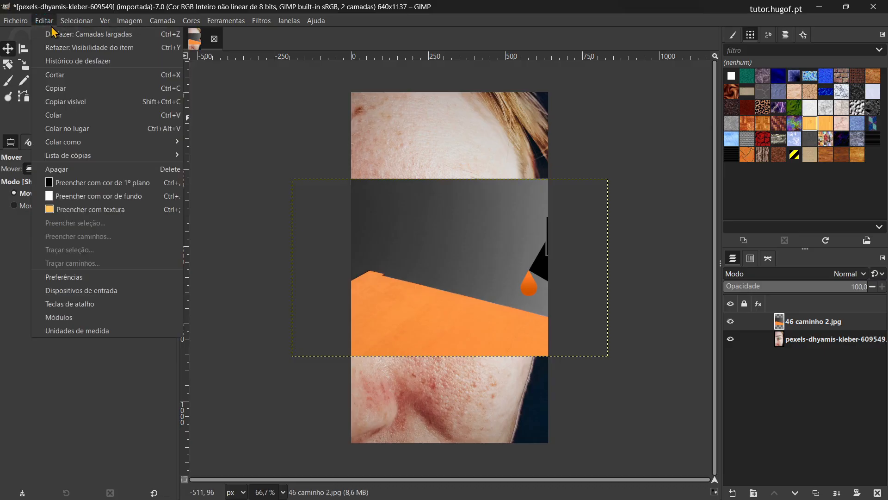
click(55, 33)
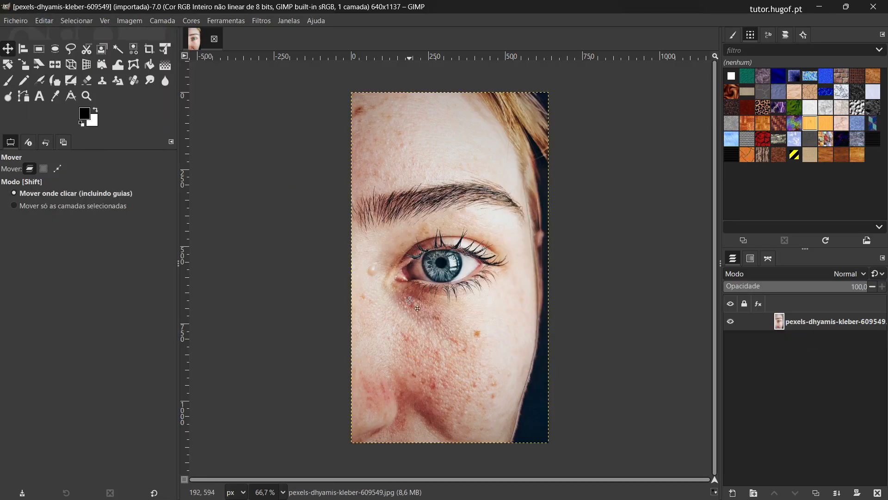
Step: Open 46 caminho 2 from the folder as a separate image and switch back and forth between the two open images
key(alt+Tab)
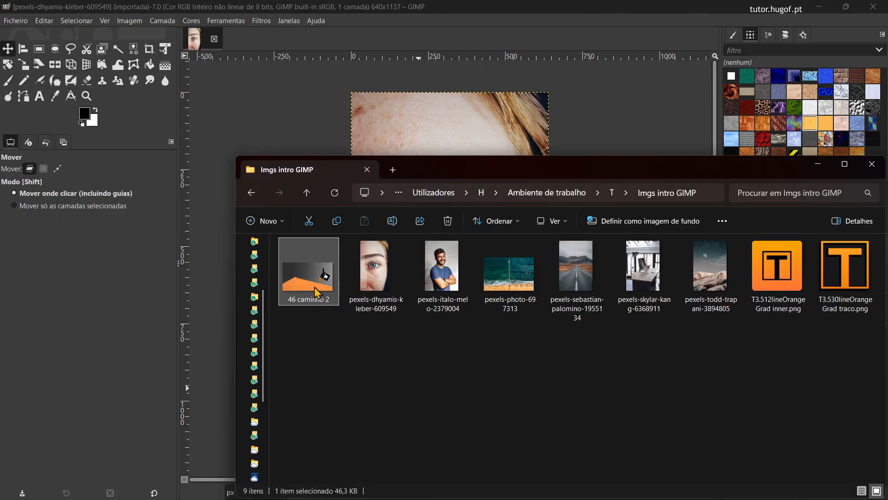
drag(314, 292, 115, 37)
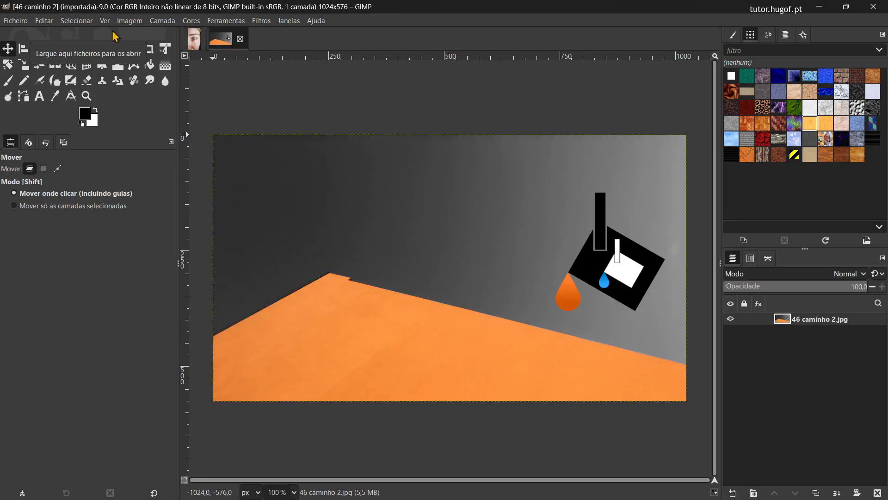
click(196, 39)
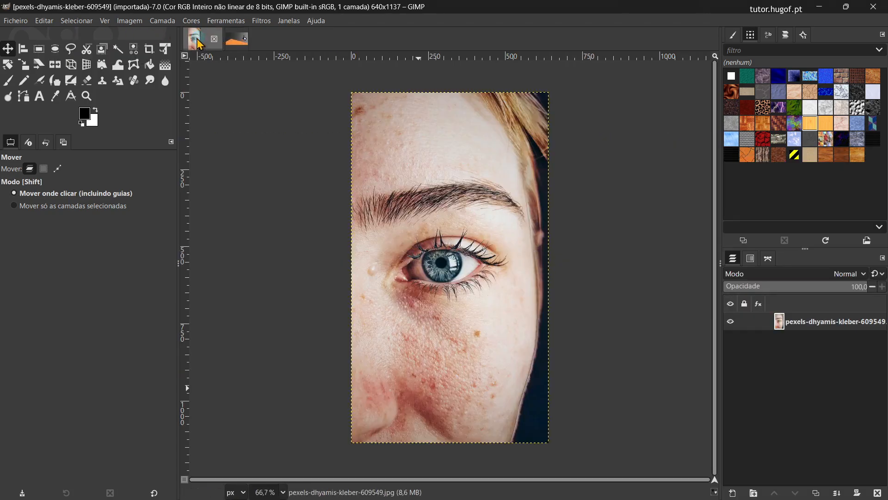
click(229, 39)
click(197, 40)
click(235, 42)
click(197, 39)
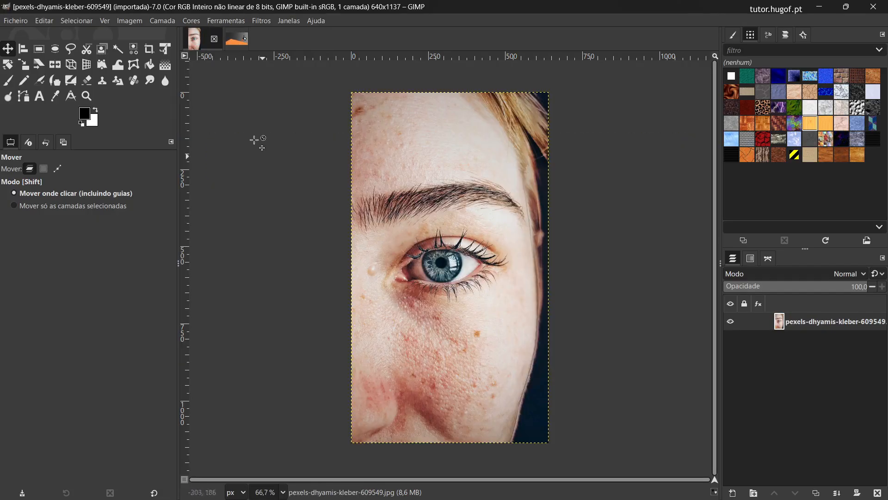
click(231, 44)
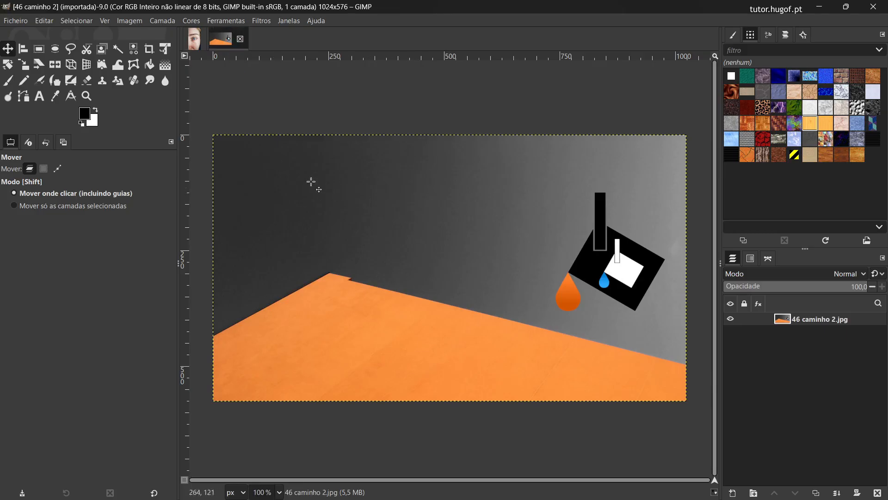
Step: Create a new image from the template Display - 16:10 - 1920×1200 (WUXGA)
click(17, 20)
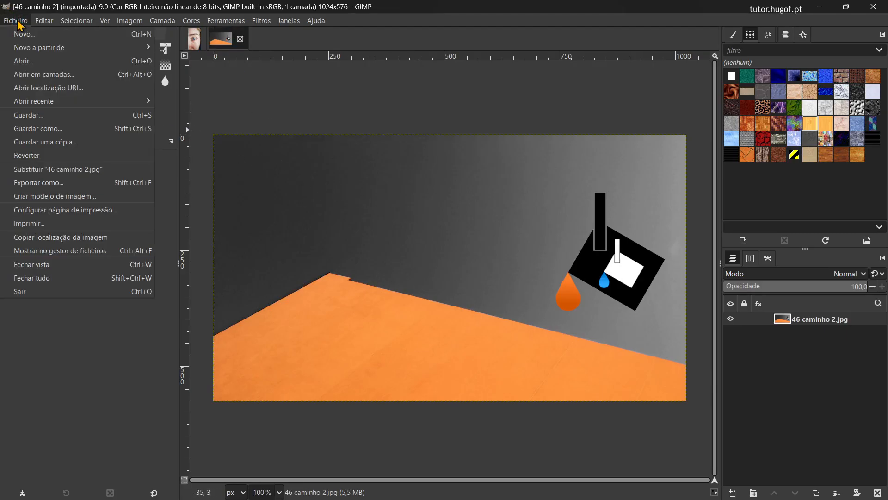
click(39, 35)
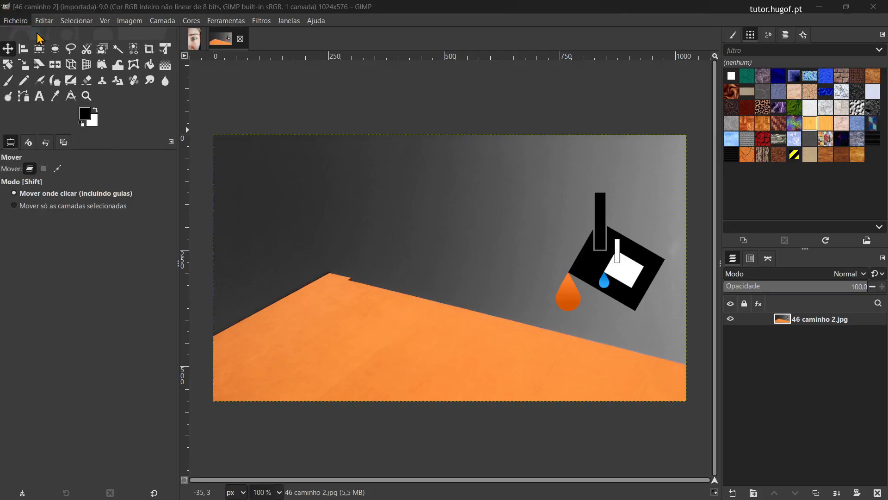
drag(55, 20, 203, 116)
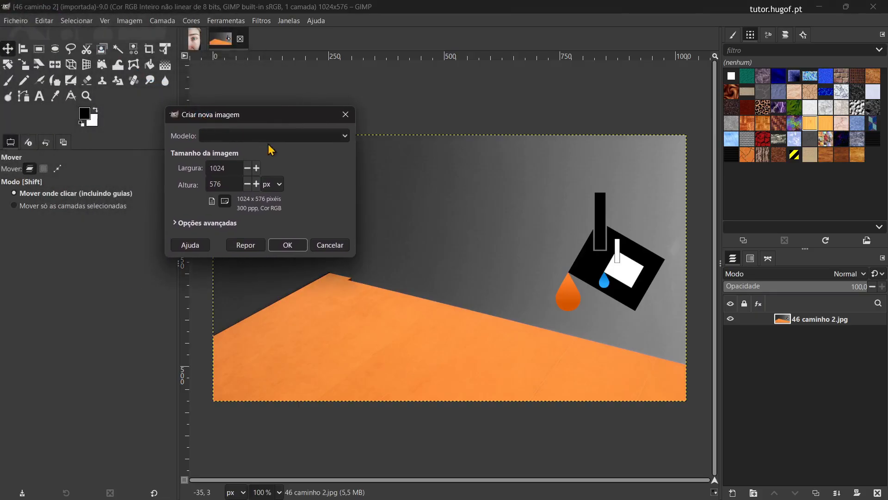
click(347, 139)
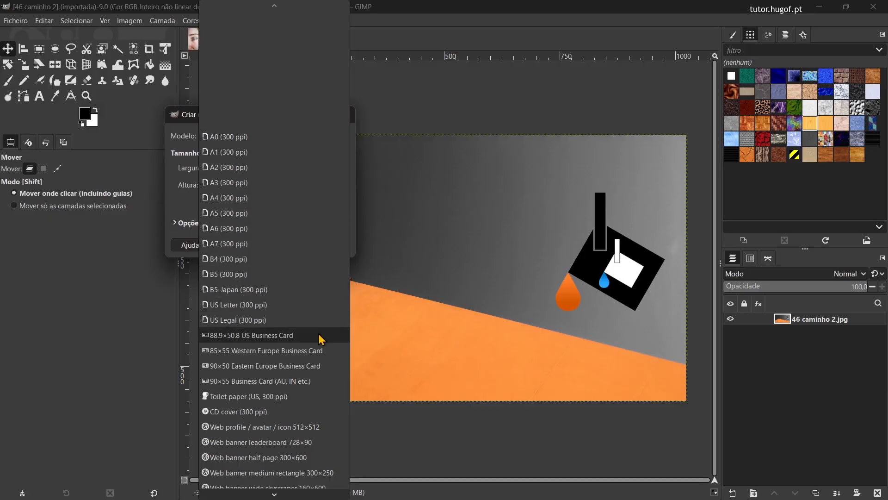
scroll(319, 338, down, 8)
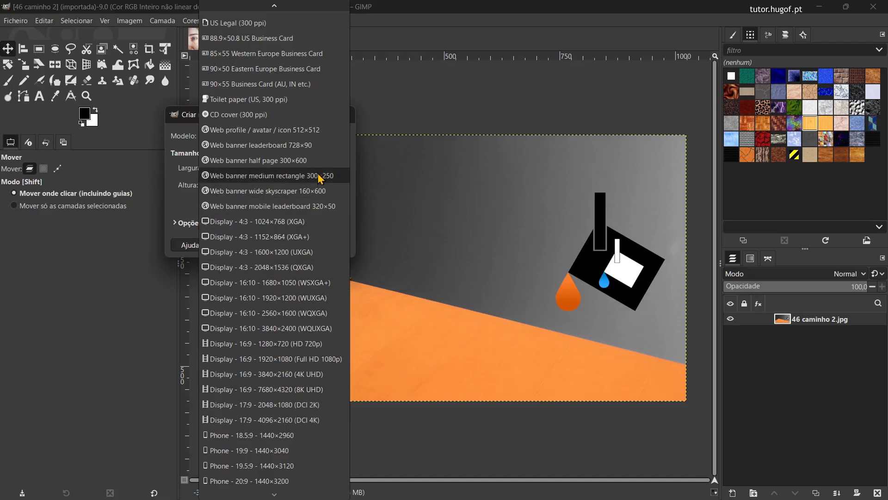
click(301, 298)
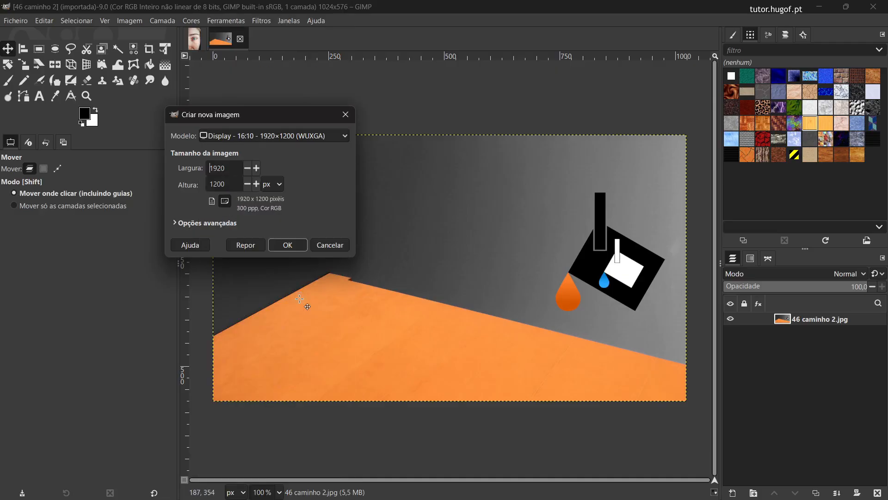
click(288, 245)
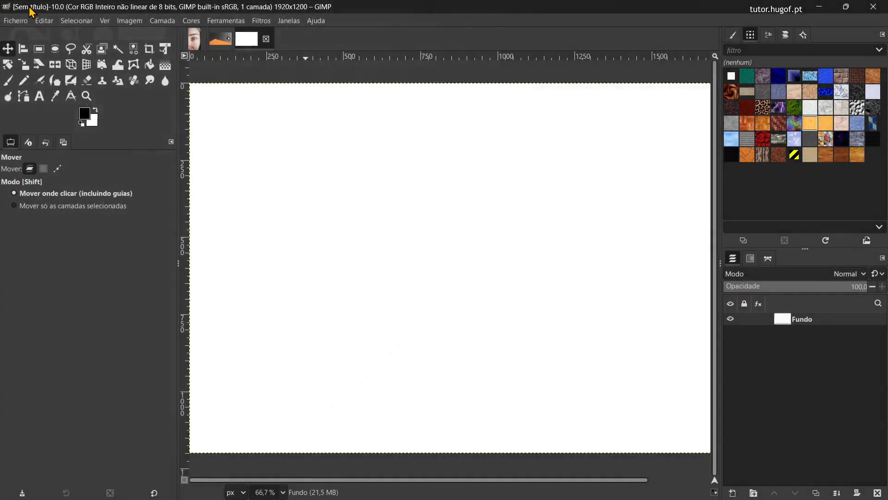
Step: Shift the layer of the 46 caminho 2 image slightly down and to the right with the Move tool, and undo the move
click(221, 44)
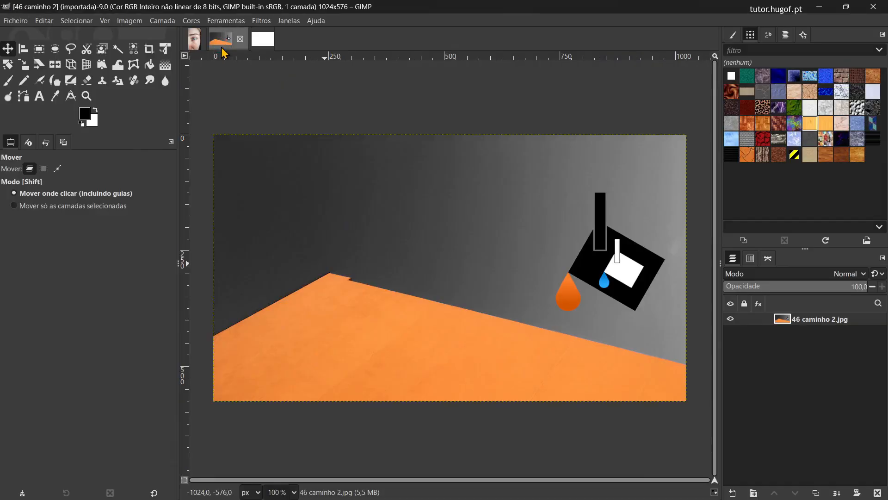
click(241, 224)
drag(242, 224, 261, 243)
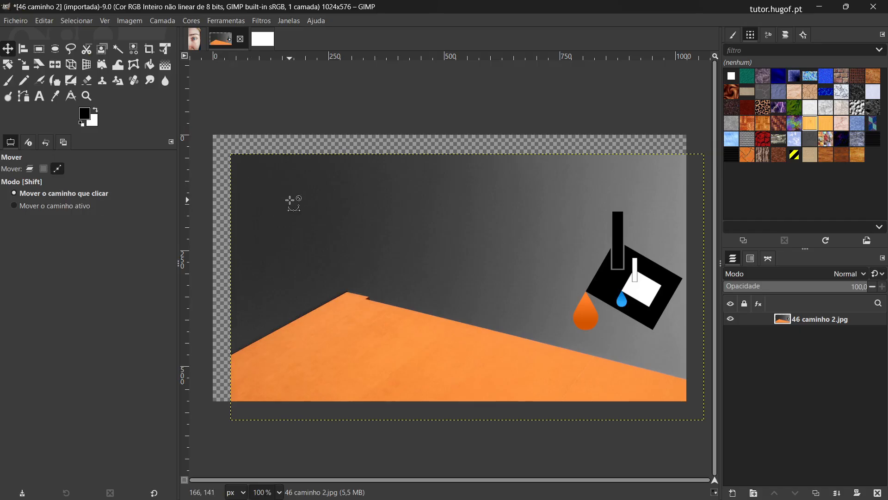
key(ctrl+z)
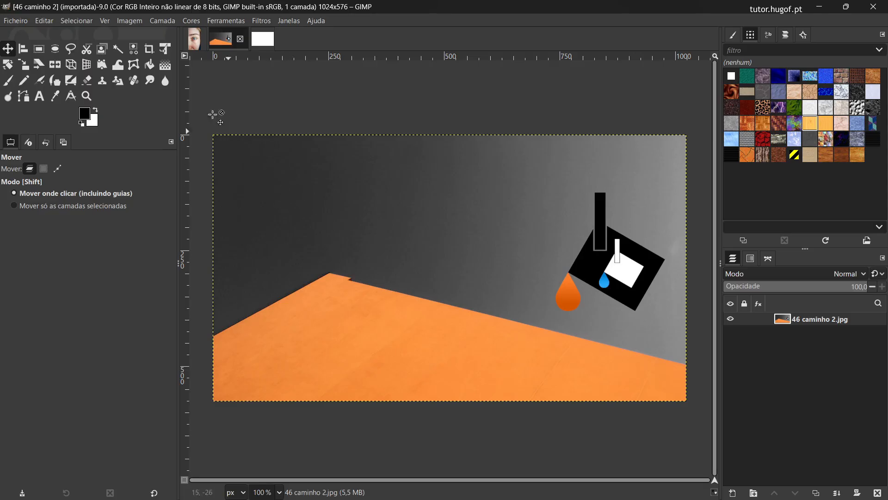
Step: Switch to the portrait image, zoom in on the iris to individual pixels at 25600%, and return to the whole-image view
click(194, 41)
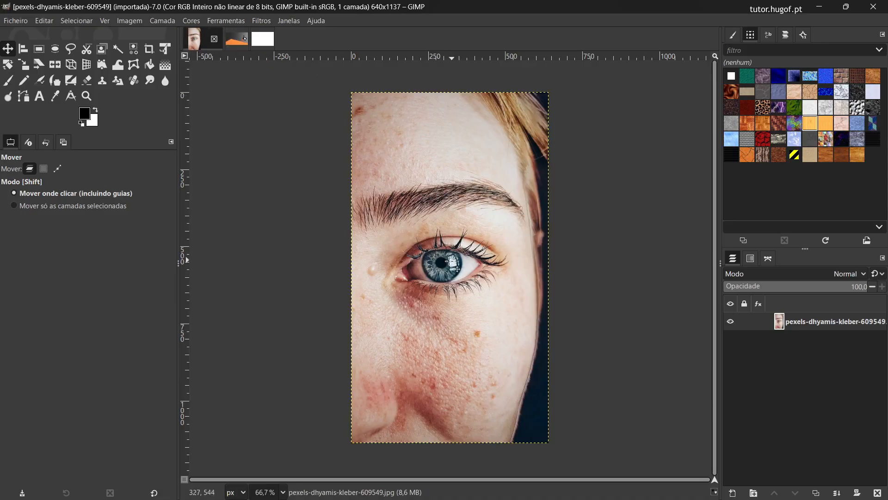
scroll(445, 267, up, 5)
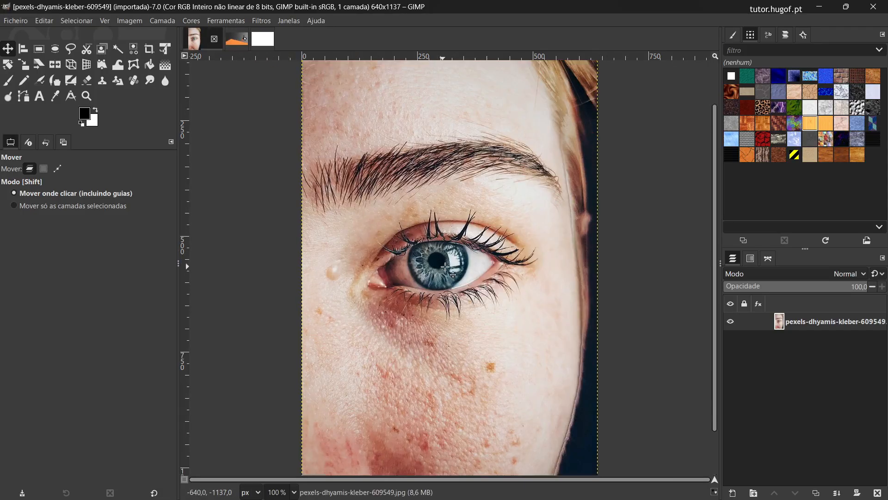
scroll(445, 267, up, 6)
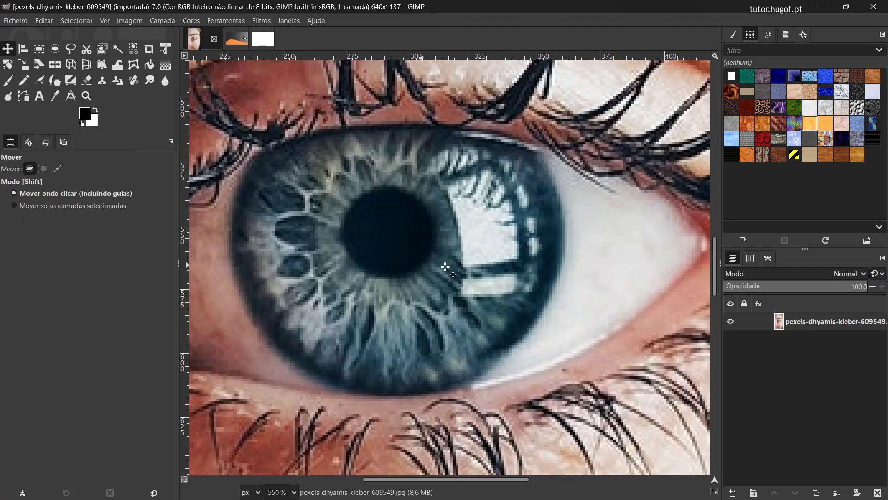
scroll(445, 267, up, 6)
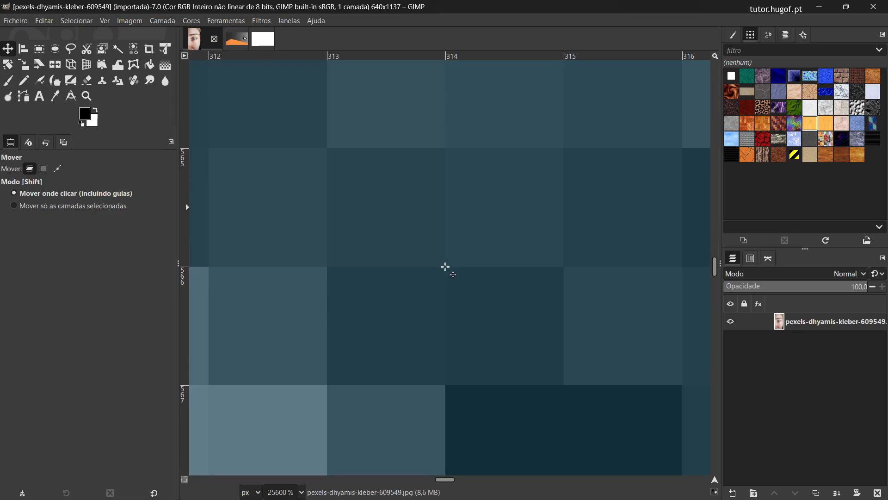
scroll(446, 267, down, 8)
scroll(445, 267, down, 9)
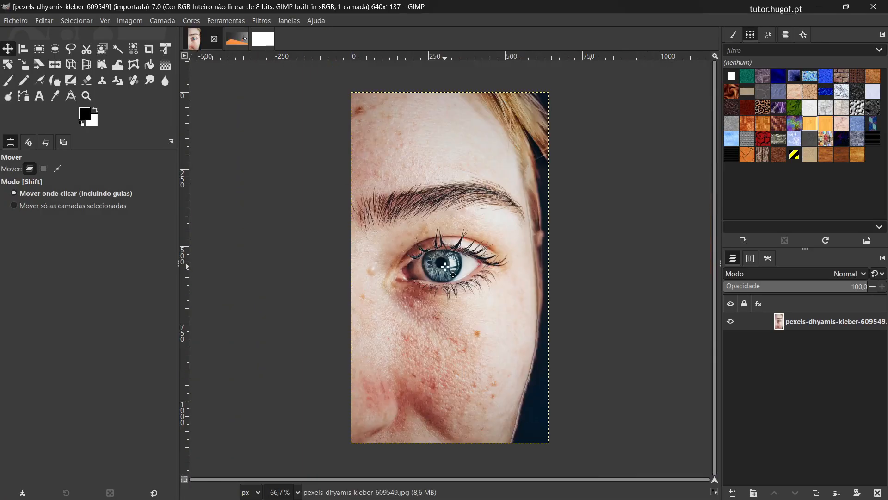
Step: Zoom in and out around the eye in the portrait several times, ending at 408%
scroll(445, 267, up, 6)
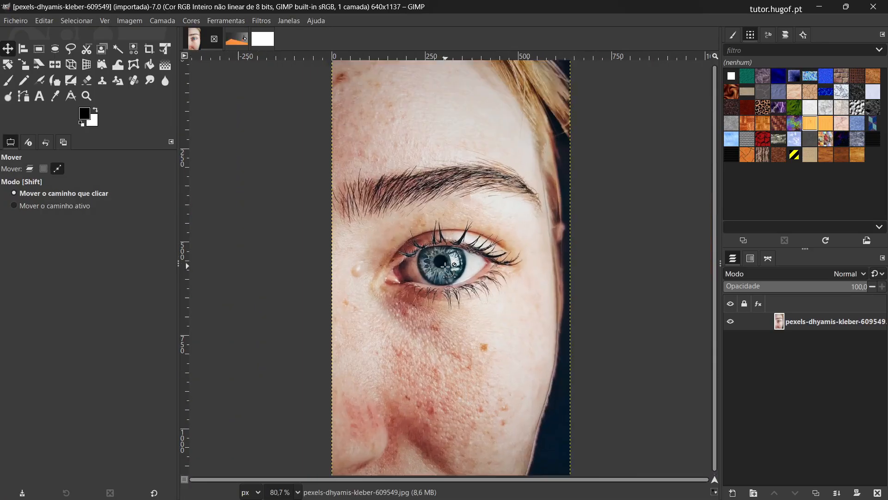
scroll(445, 267, down, 7)
scroll(445, 267, up, 6)
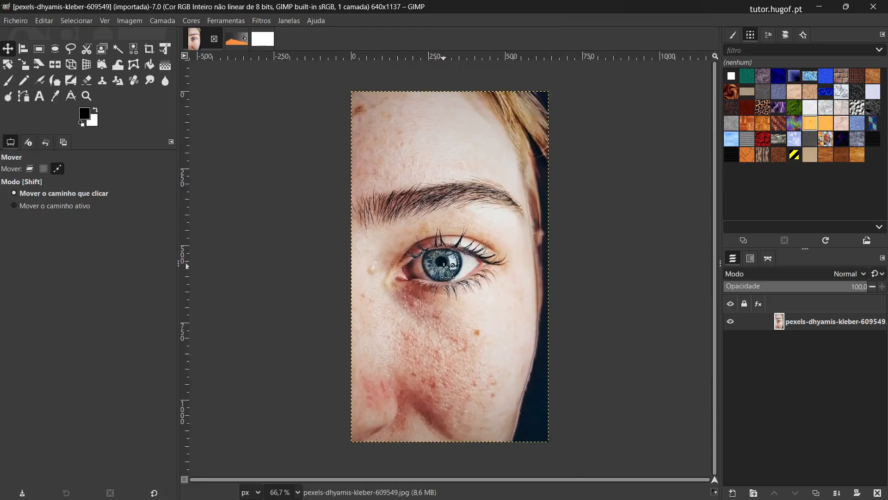
scroll(445, 267, up, 3)
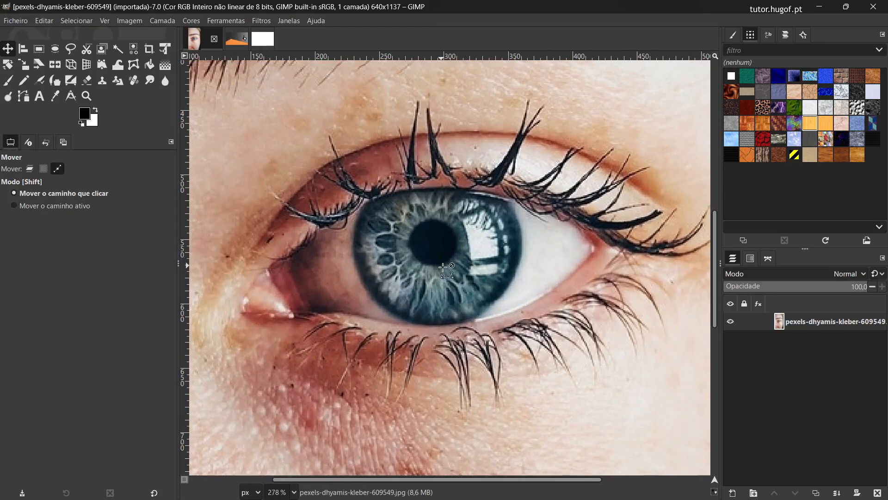
scroll(445, 267, down, 5)
scroll(445, 267, down, 7)
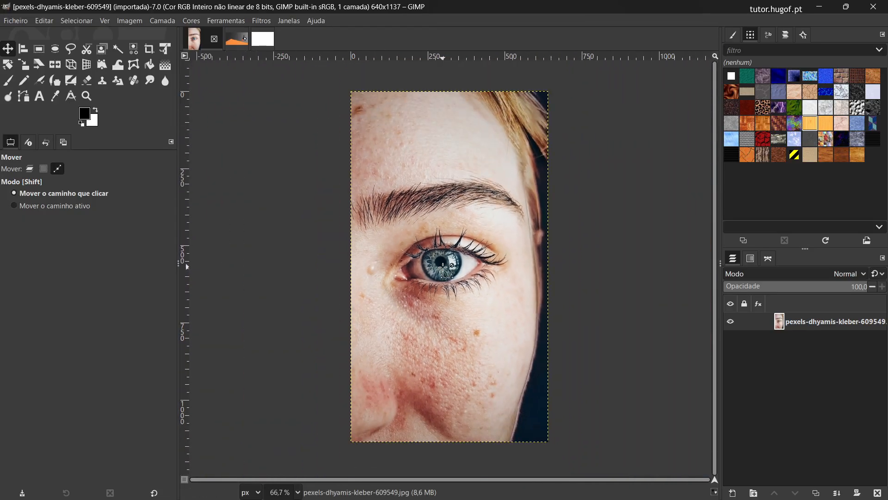
scroll(445, 267, up, 9)
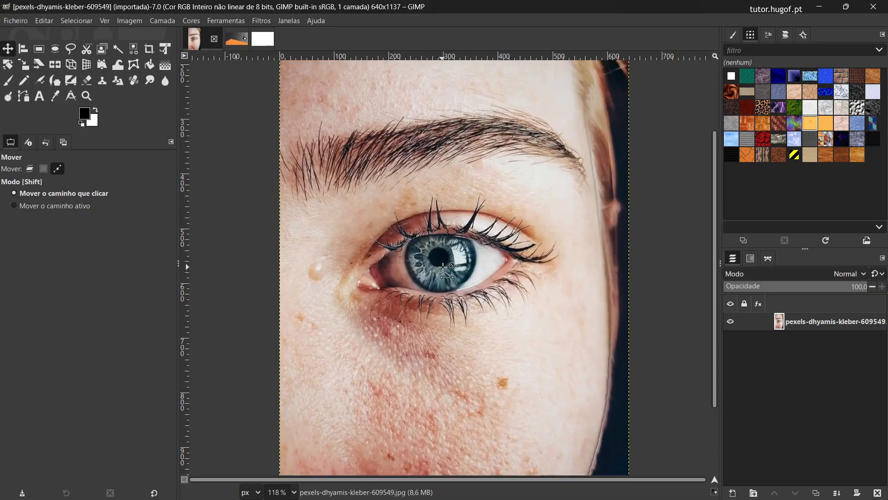
scroll(445, 267, up, 3)
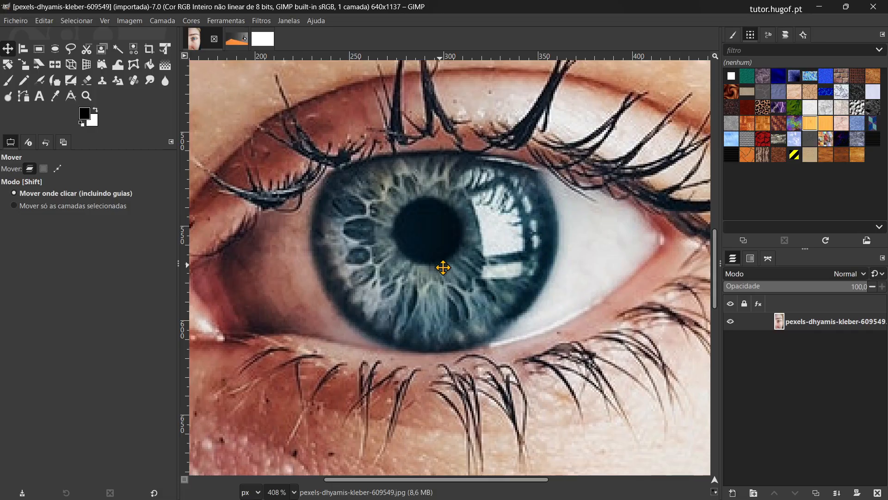
Step: Pan the magnified portrait in different directions around the iris, keeping the 408% zoom
drag(444, 267, 451, 174)
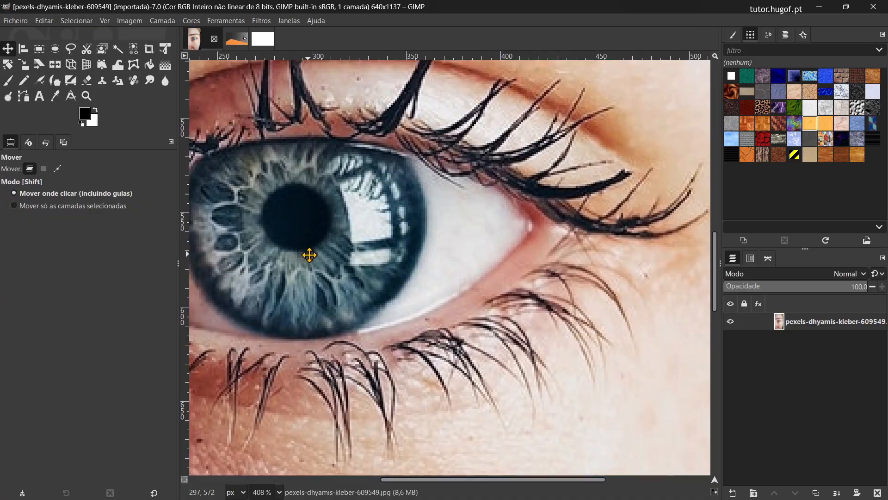
drag(309, 254, 478, 264)
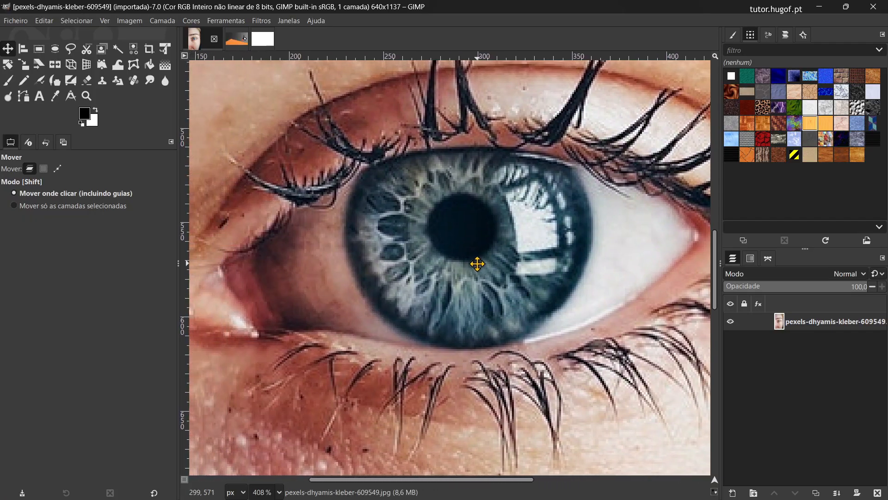
scroll(477, 263, down, 4)
scroll(476, 264, up, 5)
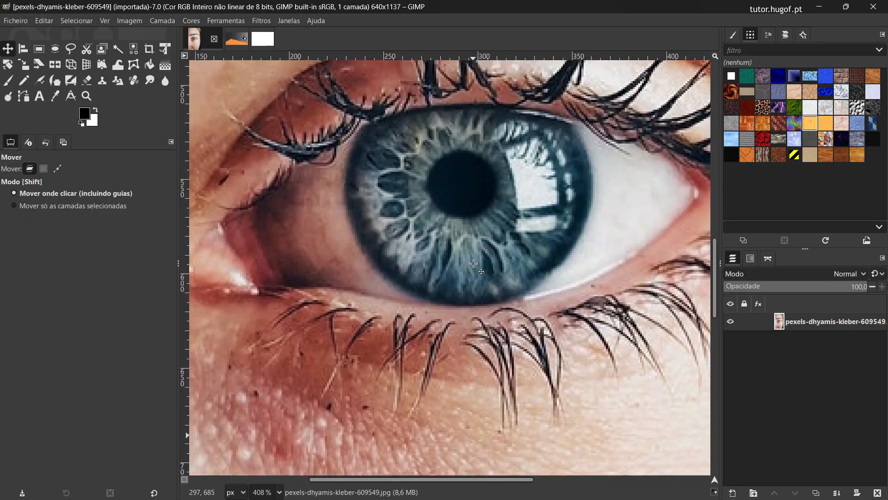
Step: Zoom the portrait out to 66.7% and pan the whole image around the canvas area
scroll(474, 263, down, 5)
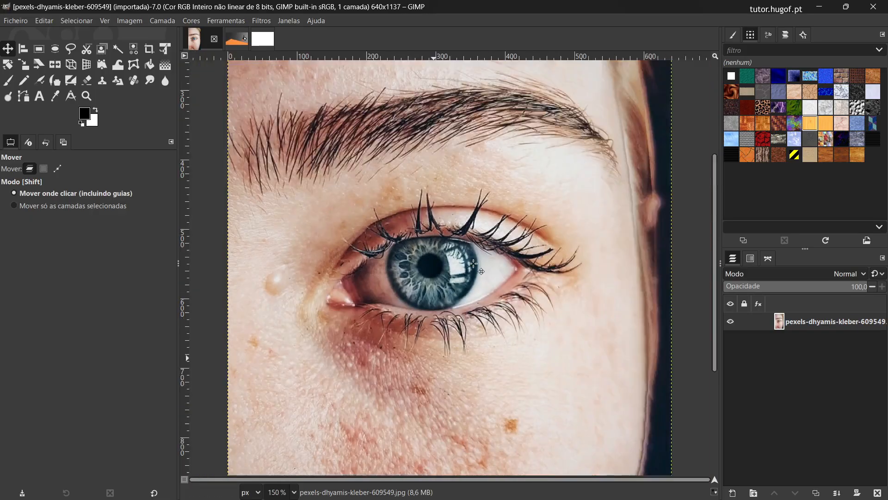
drag(382, 269, 450, 268)
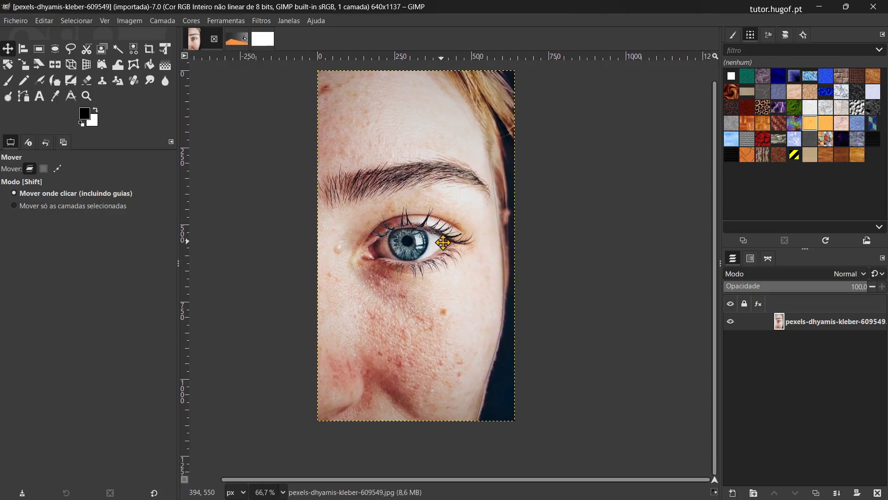
drag(419, 282, 398, 280)
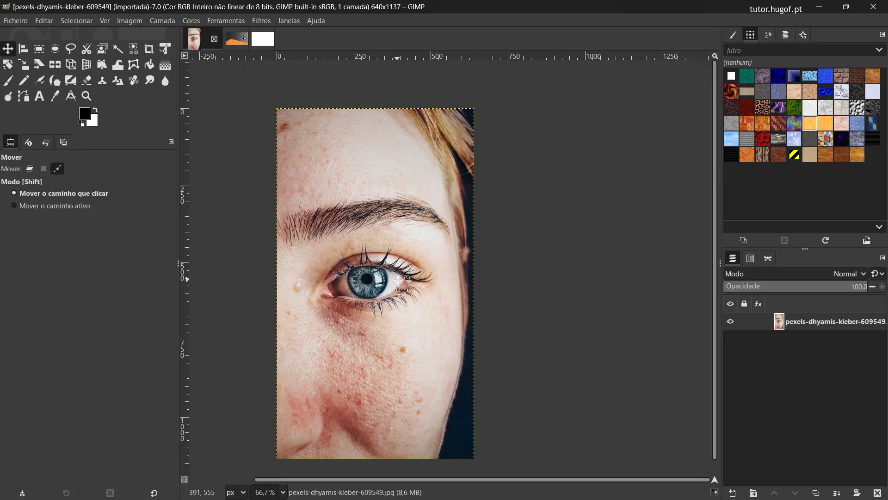
Step: Zoom in on the portrait's eye to about 306% and pan until the iris is near the middle of the view
ctrl+scroll(398, 280, up, 6)
ctrl+scroll(398, 280, up, 3)
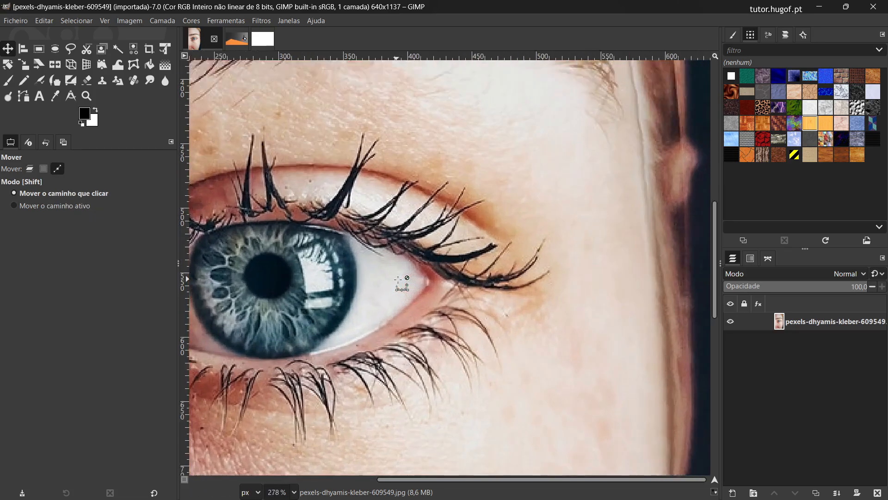
drag(473, 298, 652, 295)
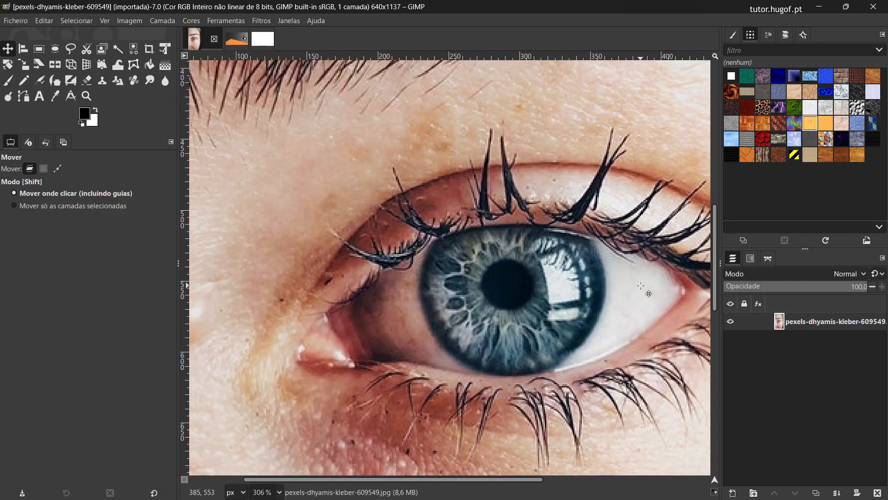
Step: Move the magnified view vertically between the eyebrow and the cheek at 306% zoom
scroll(640, 285, up, 6)
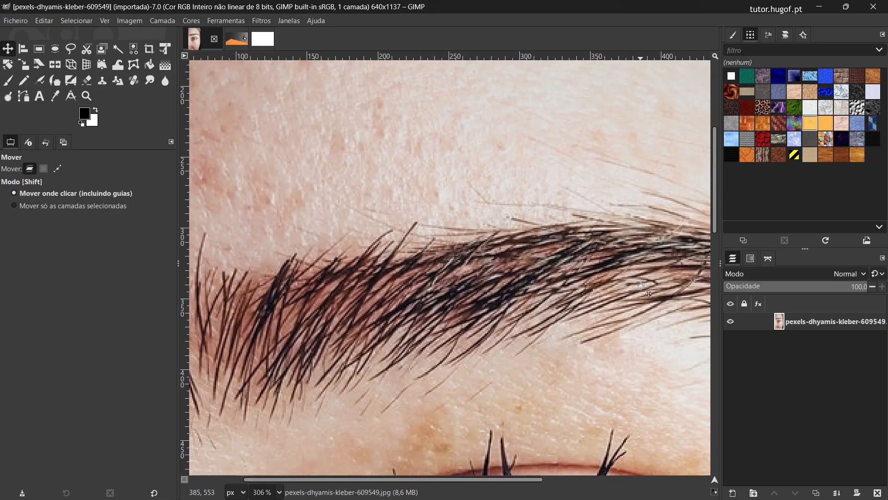
scroll(641, 287, down, 6)
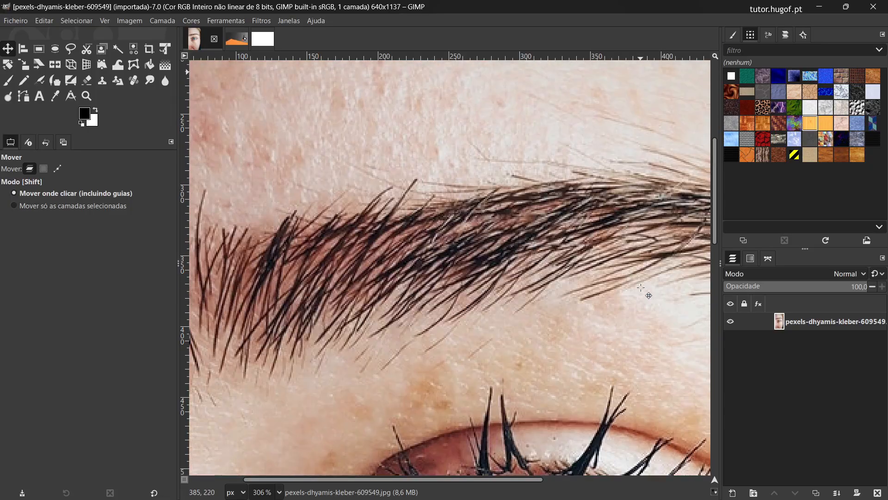
scroll(643, 288, down, 8)
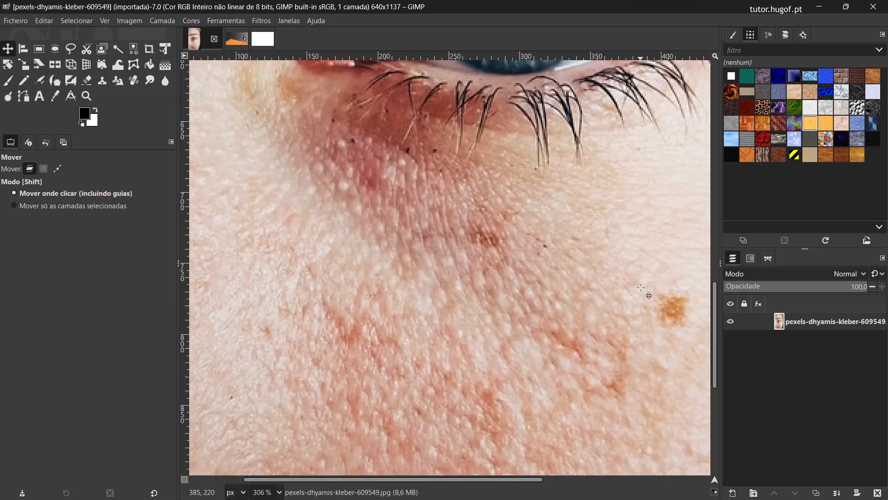
scroll(641, 287, down, 3)
scroll(641, 288, up, 11)
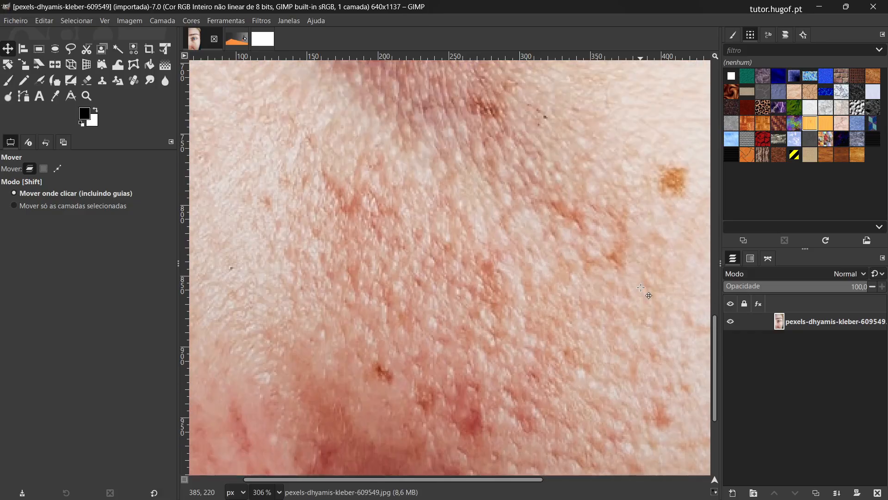
scroll(642, 292, up, 6)
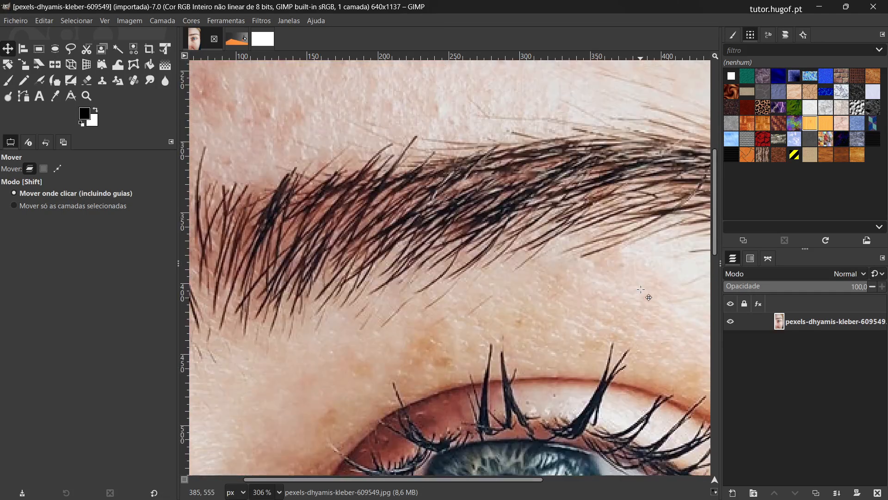
Step: Zoom in on the eyebrow hairs to 1163%, and zoom back out to about 230%
ctrl+scroll(641, 292, up, 5)
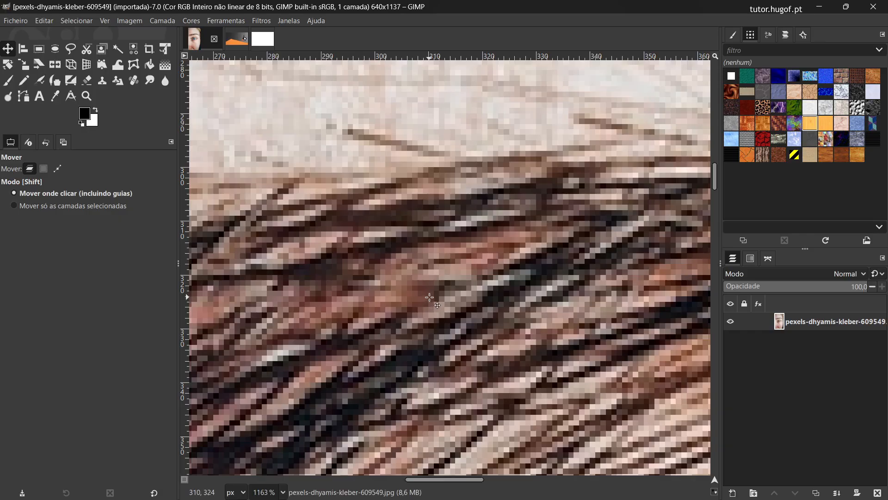
key(ctrl)
ctrl+scroll(433, 301, down, 4)
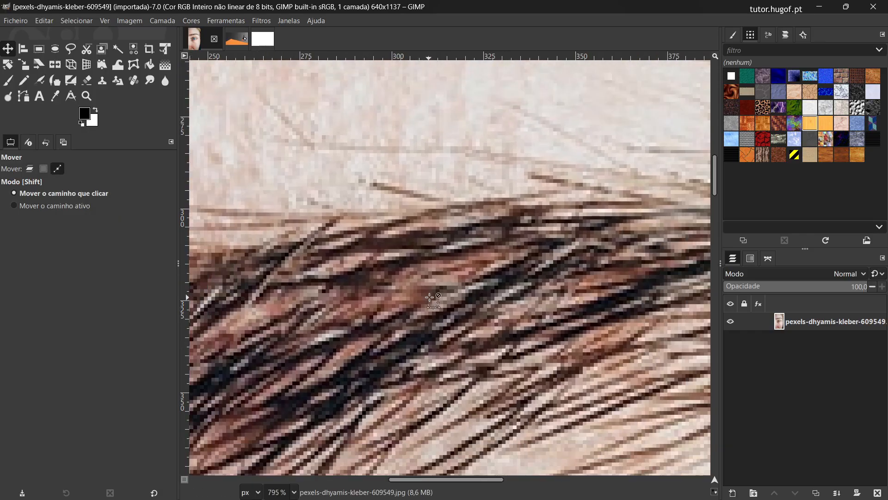
ctrl+scroll(430, 296, down, 3)
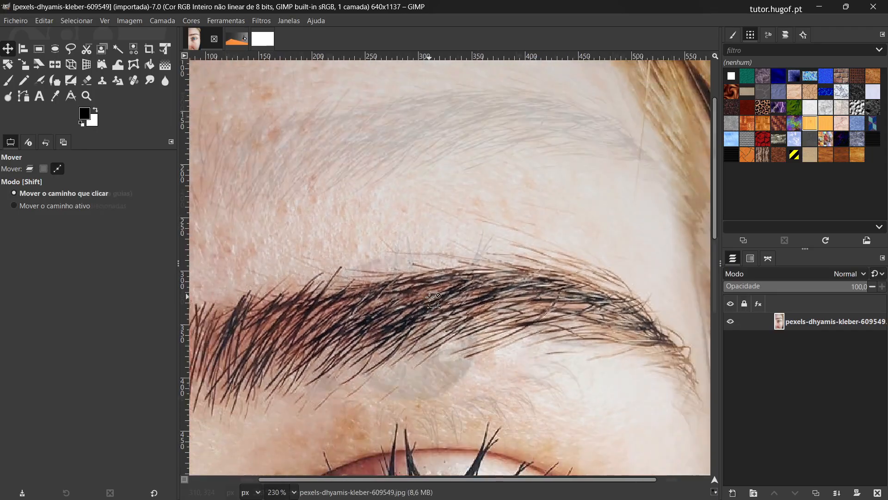
Step: Move the magnified view horizontally back and forth across the eye at 209% zoom
key(shift)
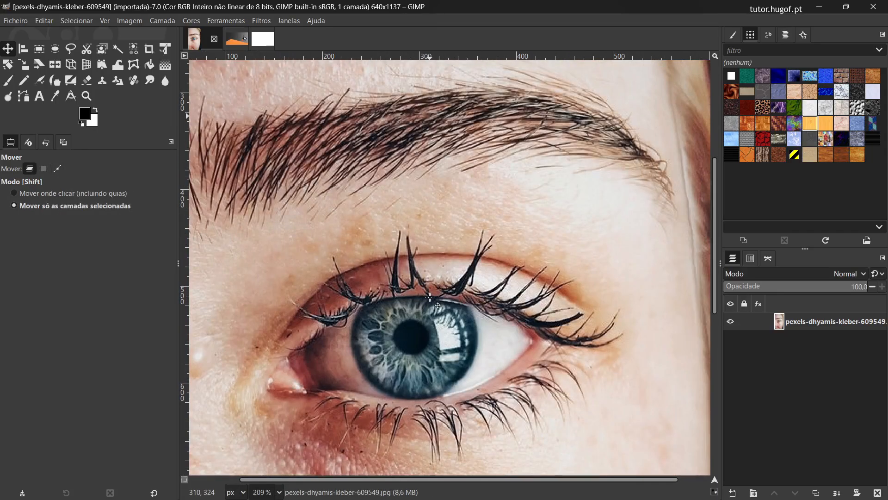
scroll(429, 298, left, 2)
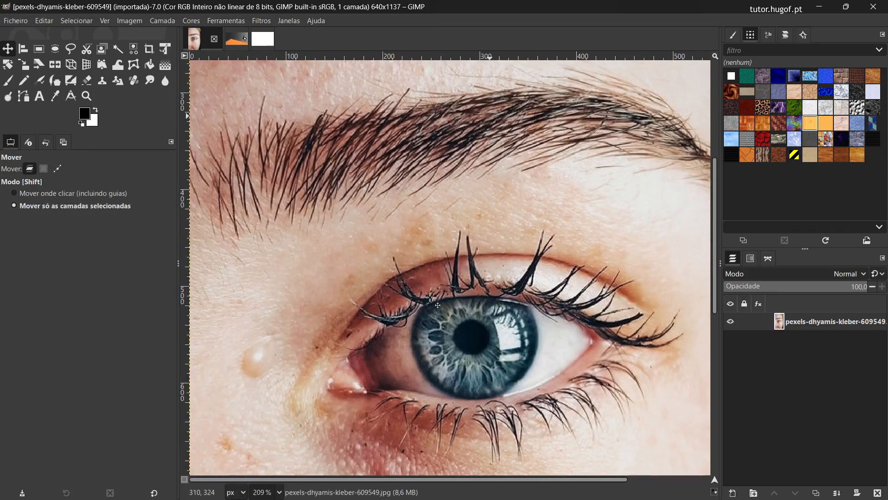
scroll(430, 298, right, 2)
scroll(430, 298, left, 2)
scroll(430, 298, right, 2)
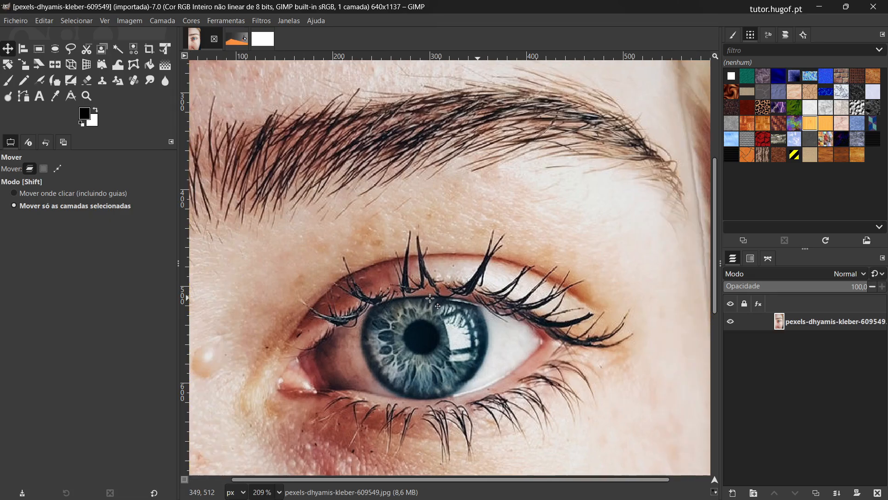
scroll(429, 297, left, 2)
scroll(430, 298, right, 2)
scroll(430, 298, left, 2)
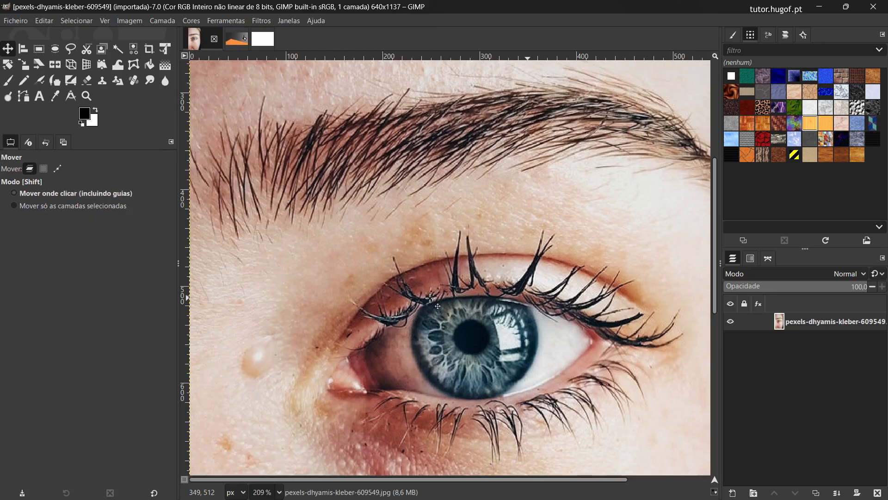
Step: Change the portrait's zoom between 33.3% and 150%, and return to the whole image at 66.7%
scroll(430, 298, down, 4)
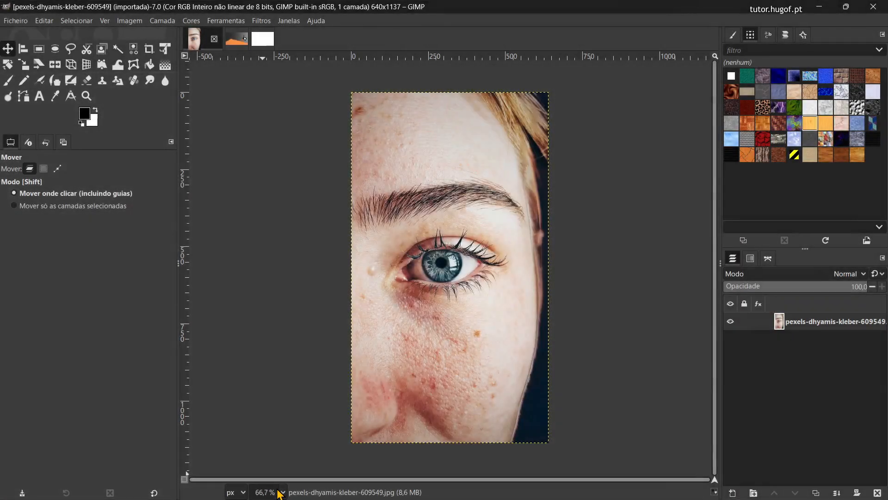
scroll(454, 297, down, 3)
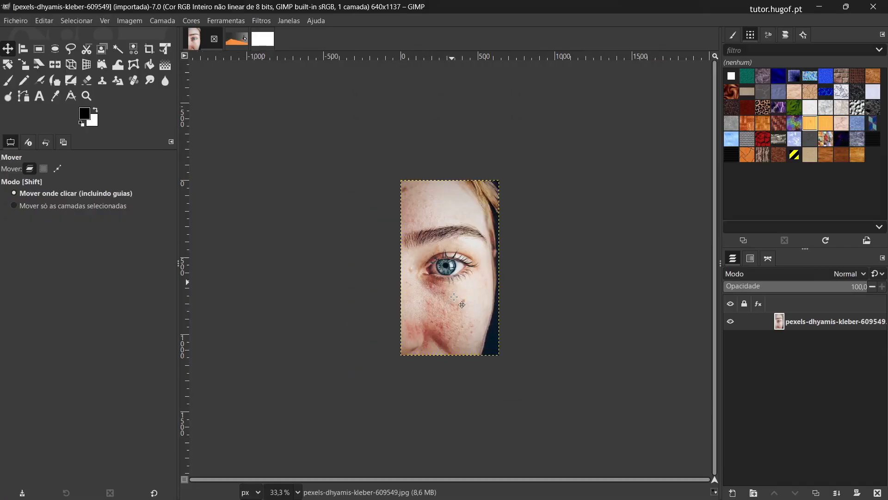
scroll(454, 296, up, 3)
scroll(454, 297, up, 2)
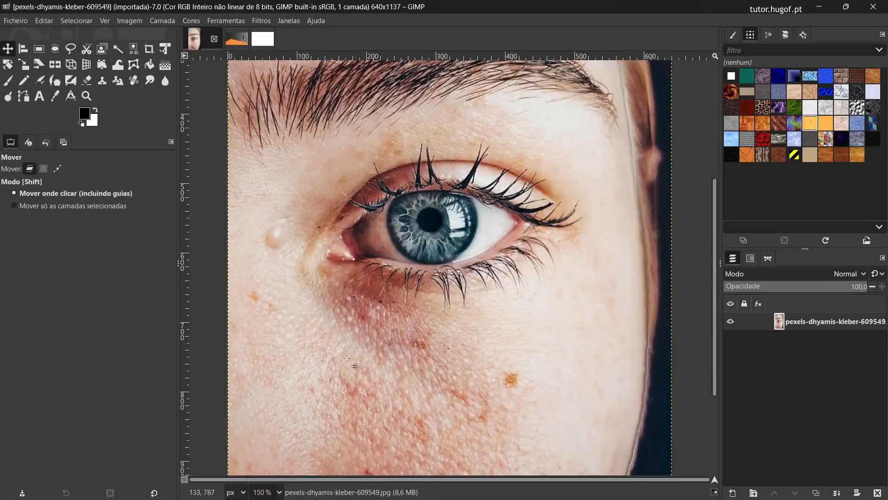
scroll(347, 359, down, 2)
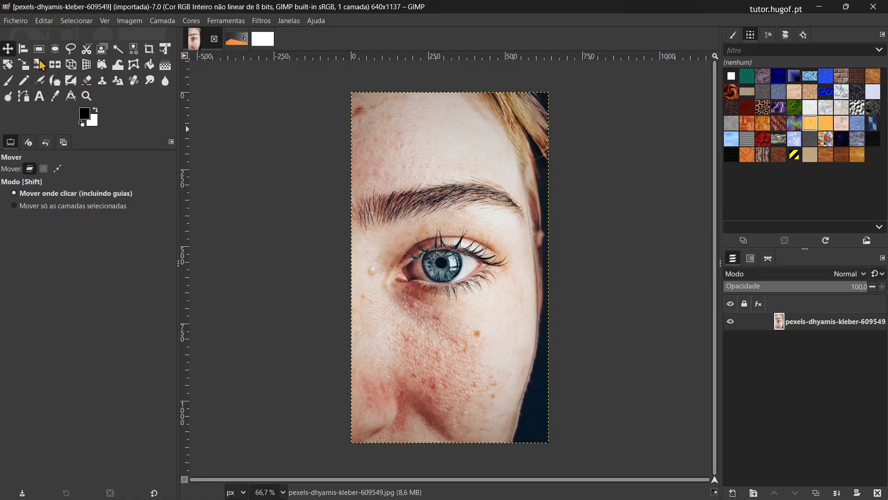
key(ctrl)
key(ctrl)
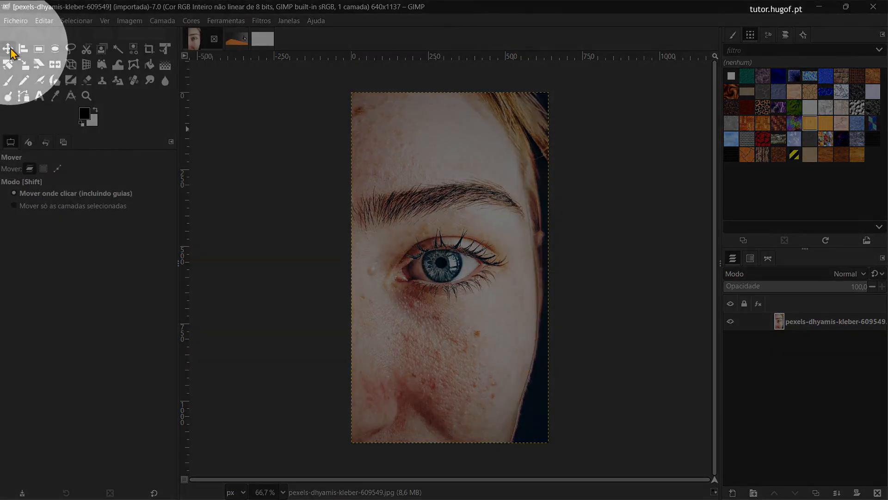
key(ctrl)
key(ctrl)
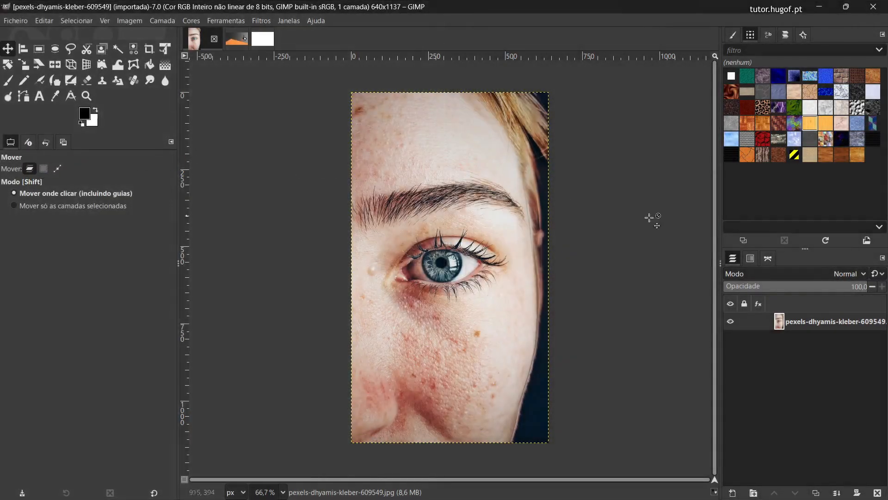
key(ctrl)
key(ctrl)
Step: Move the portrait layer diagonally down and to the right with the Move tool, and undo the move
click(417, 228)
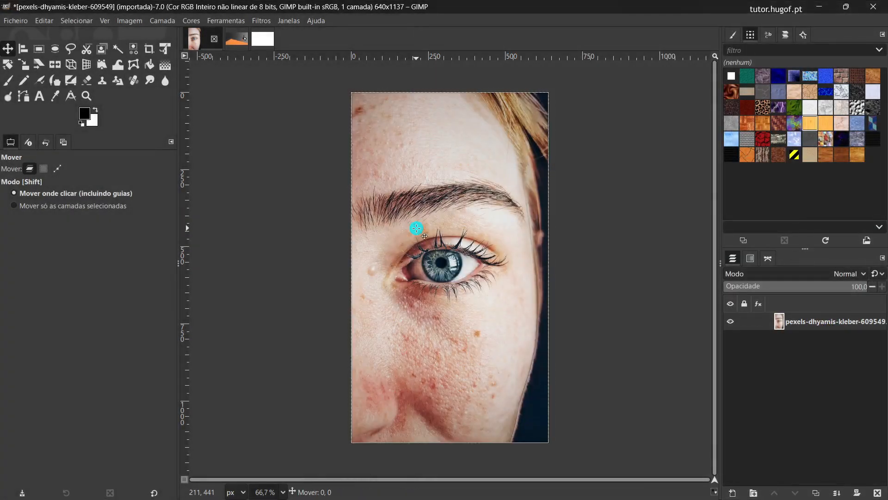
drag(417, 229, 474, 265)
key(ctrl)
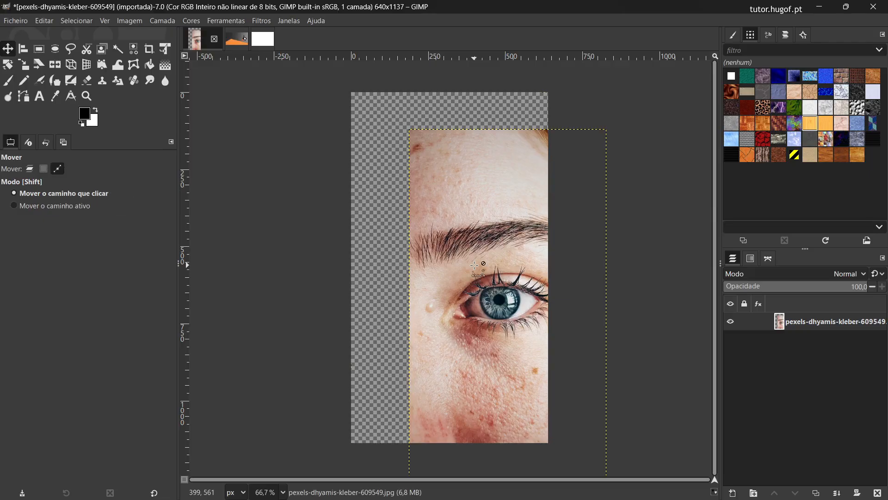
key(ctrl+z)
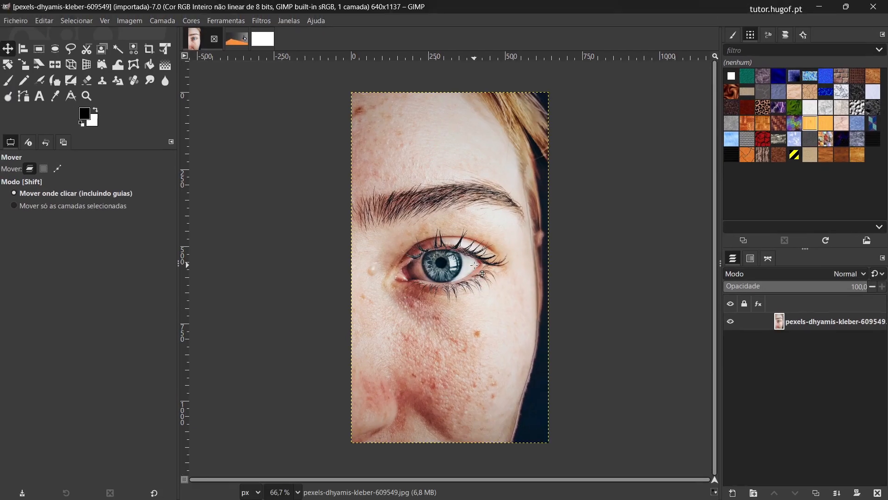
Step: Hide all the docked panels around the portrait, and bring them back
key(Tab)
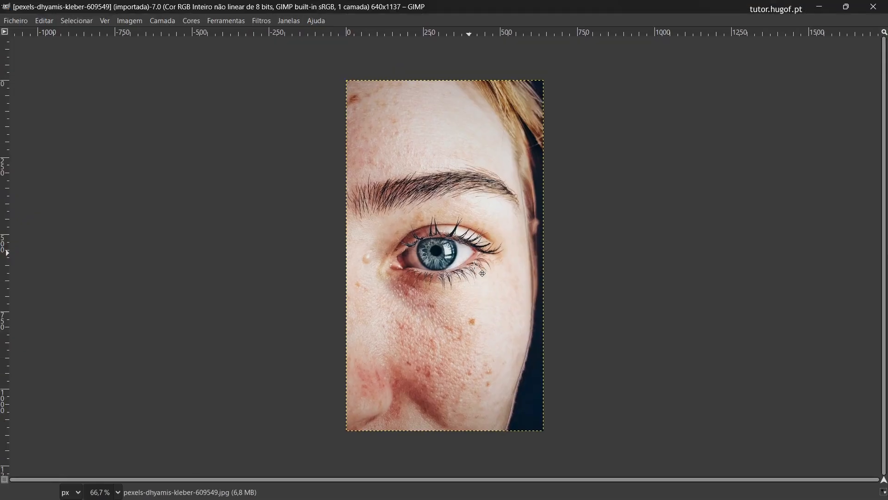
key(Tab)
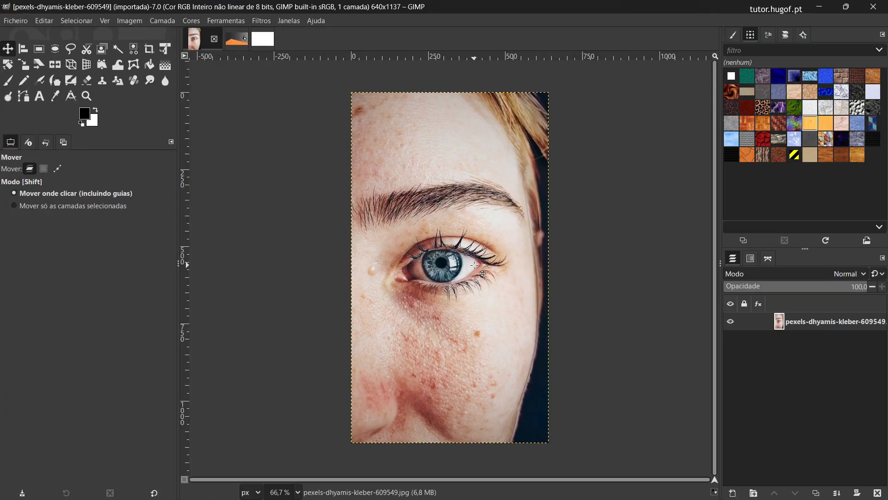
Step: Switch to the 46 caminho 2 image and add T3.530lineOrangeGrad traco.png from the Imgs intro GIMP folder as a new layer
click(243, 47)
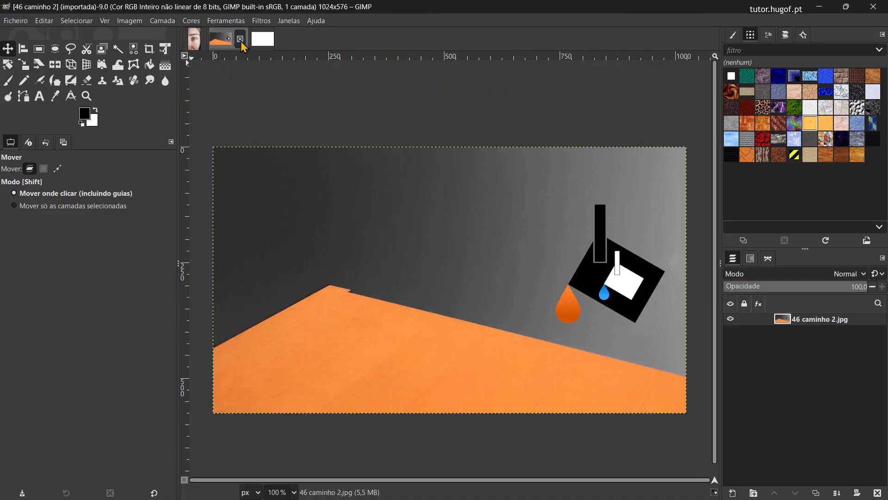
key(alt+Tab)
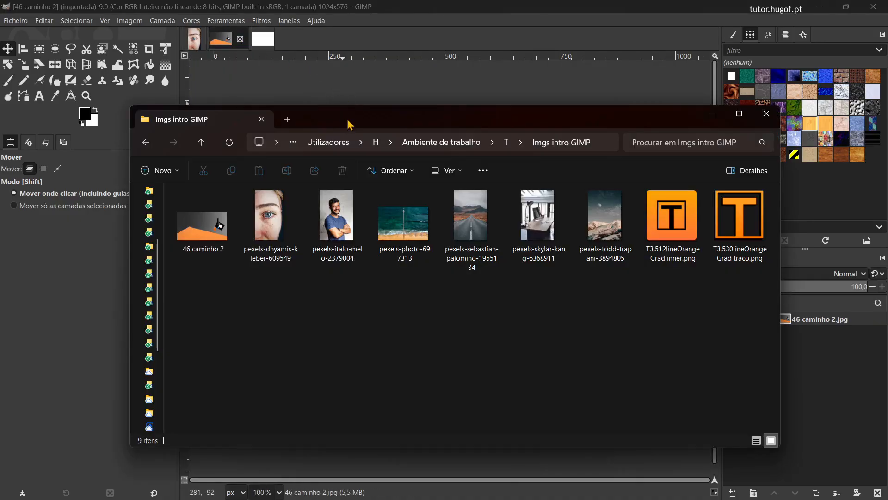
drag(351, 120, 433, 326)
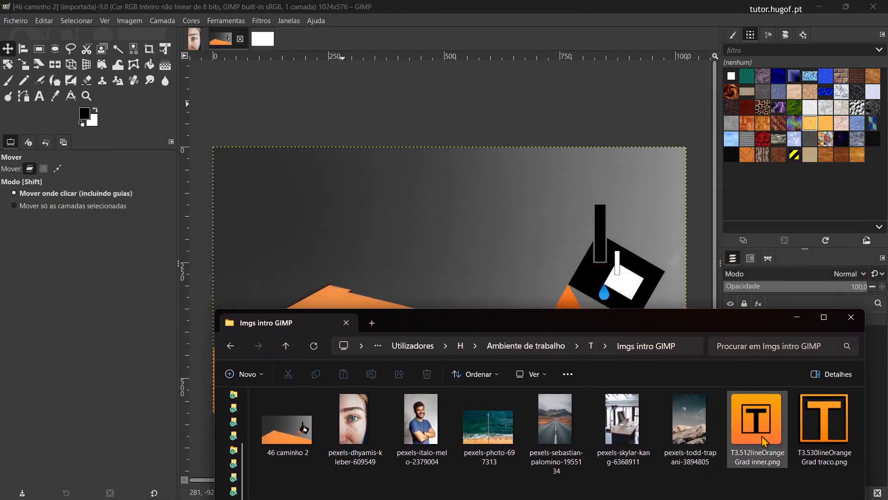
mouse_move(820, 430)
mouse_down()
mouse_move(642, 251)
mouse_move(384, 196)
mouse_up()
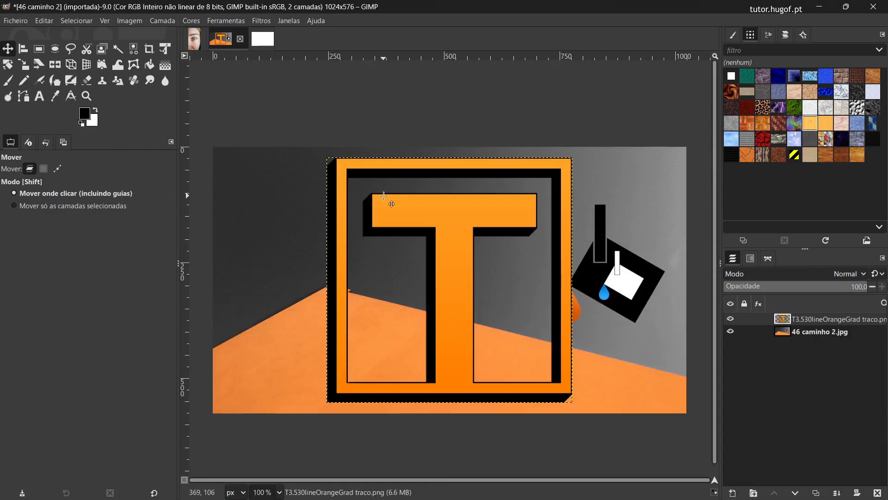
Step: Alternate the active layer between 46 caminho 2.jpg and the T logo, ending on the T logo layer
click(784, 330)
click(785, 319)
click(785, 331)
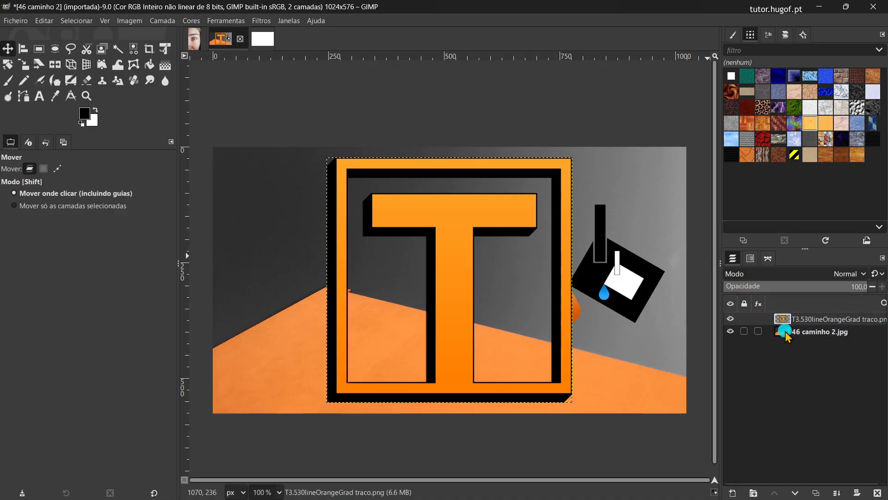
click(786, 320)
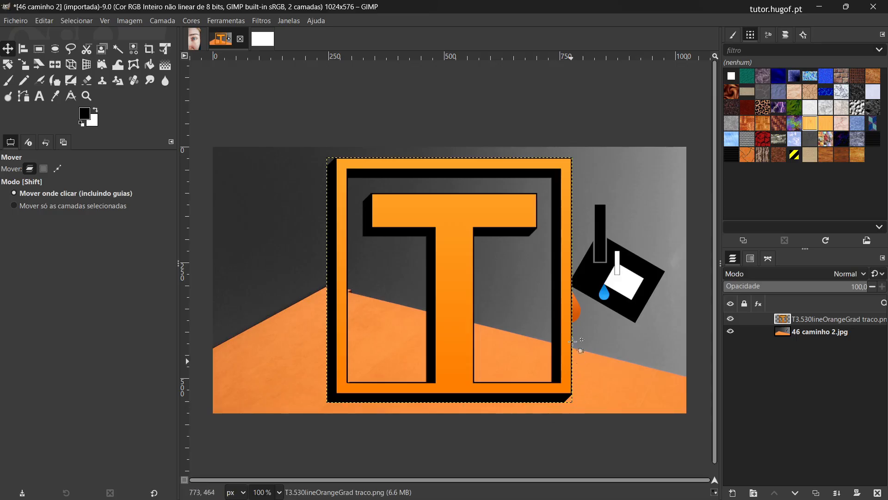
click(807, 335)
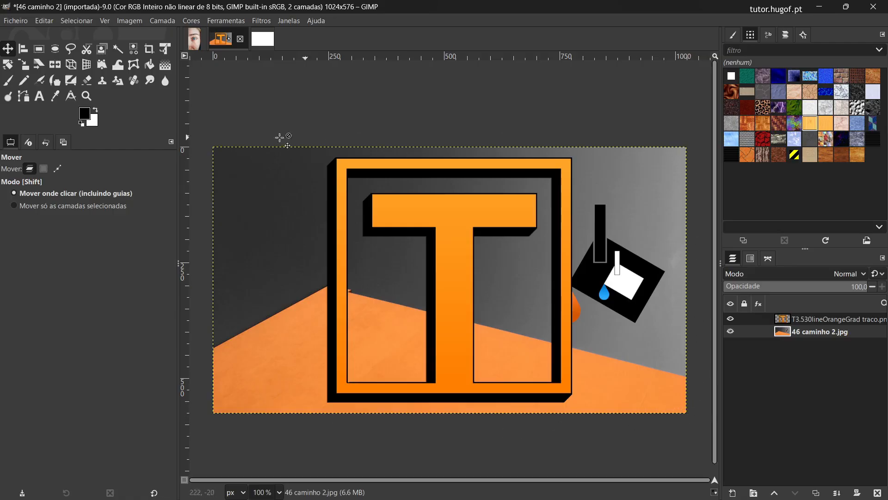
click(838, 319)
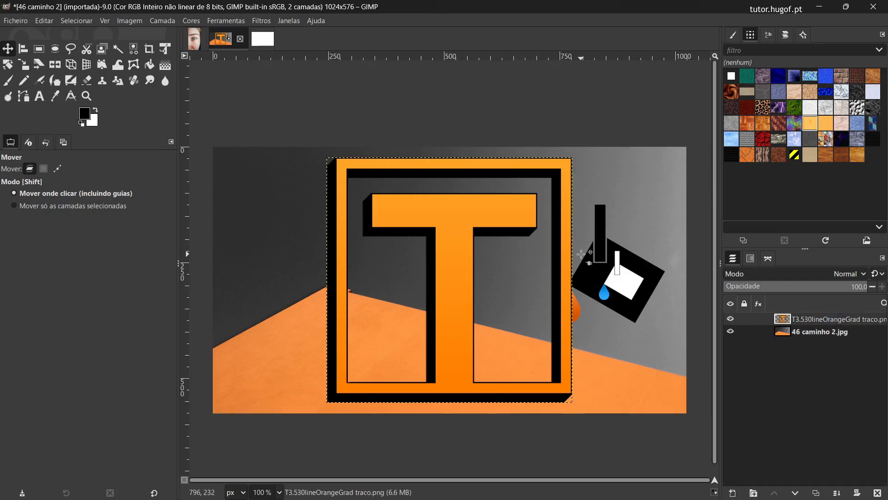
Step: Place the T logo layer below the 46 caminho 2.jpg layer, and select each of the two layers in turn
click(818, 320)
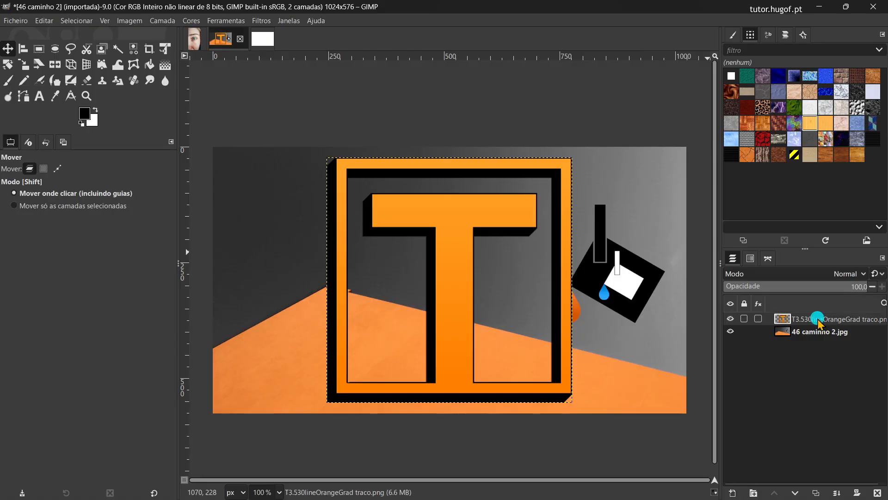
drag(818, 319, 815, 338)
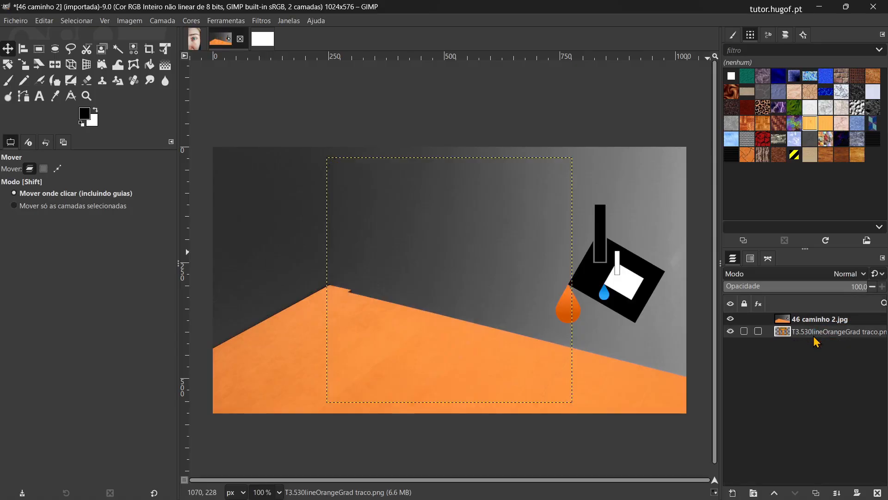
click(784, 325)
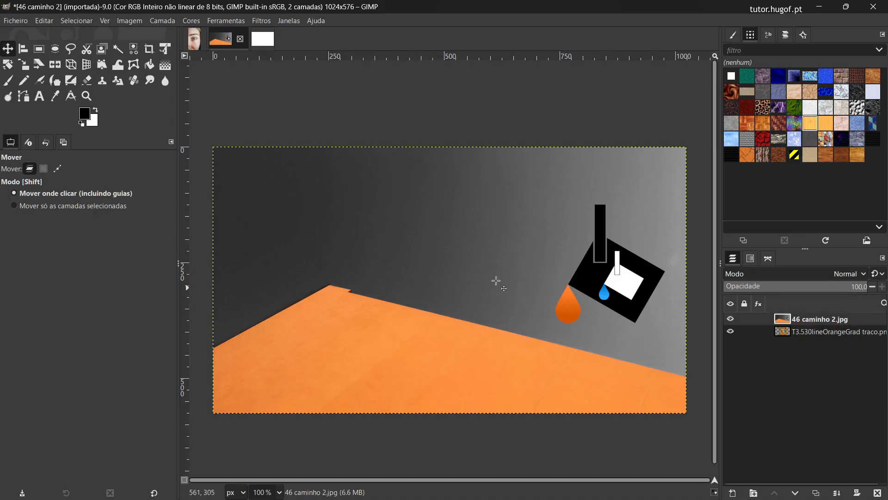
click(805, 336)
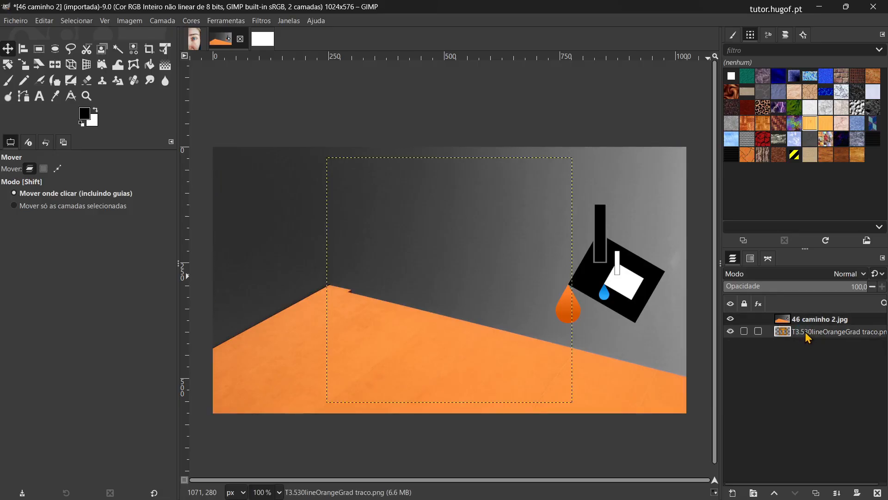
Step: Hide and show the 46 caminho 2.jpg layer, and move the T logo layer back above it
click(731, 319)
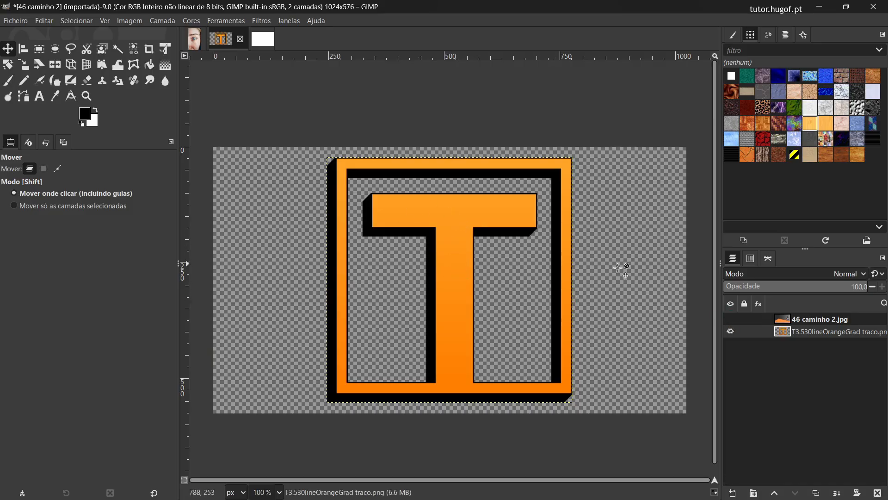
click(731, 320)
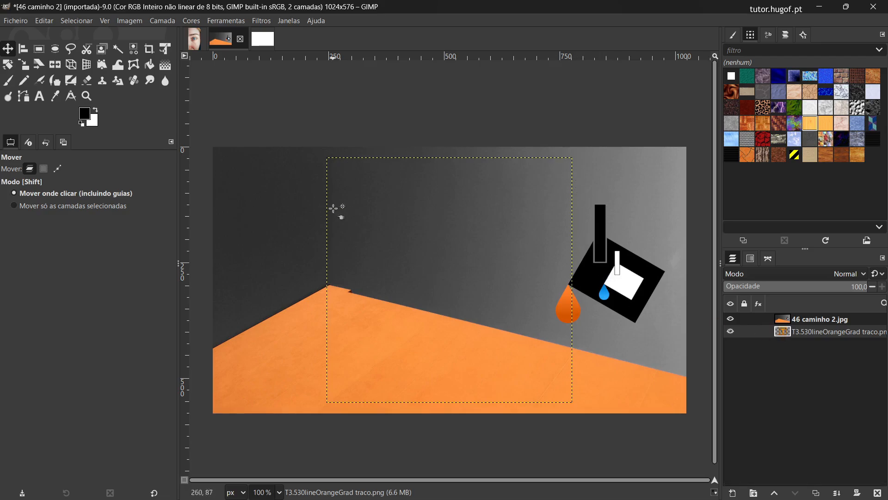
click(801, 330)
drag(803, 332, 803, 321)
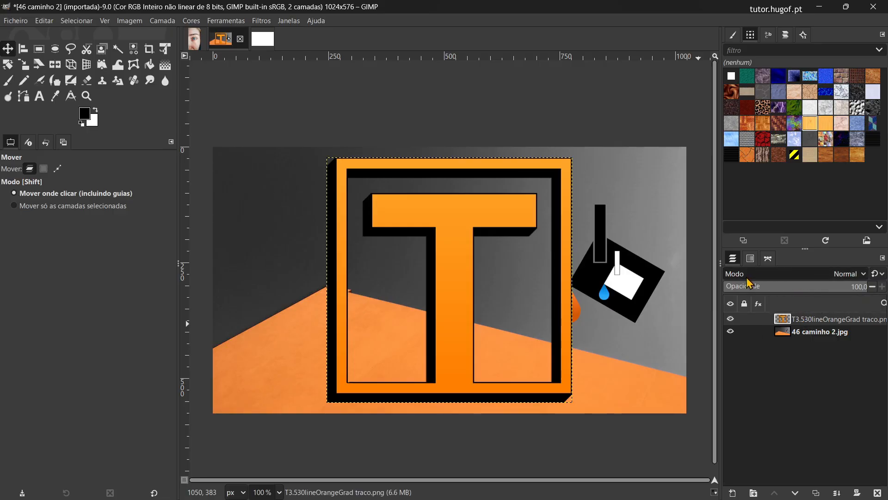
Step: Set the T logo layer's blending mode to Dissolver and inspect the logo's edges at 380% zoom
click(842, 277)
click(841, 276)
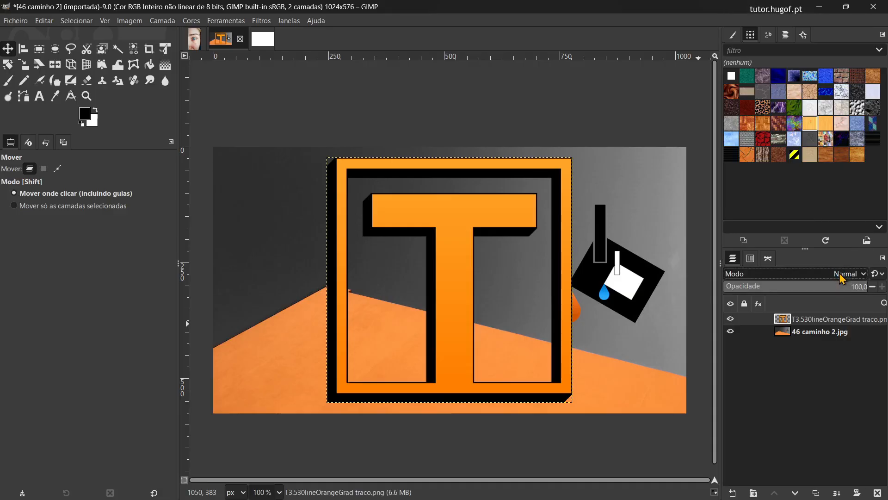
click(846, 277)
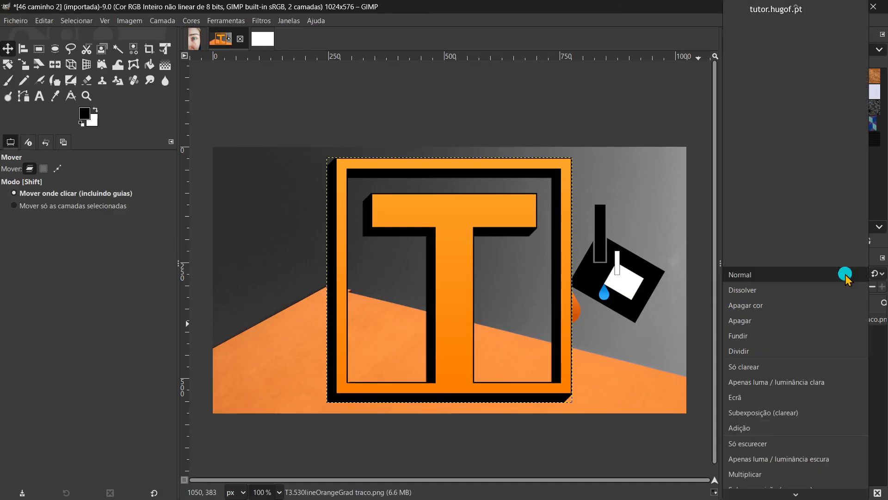
click(777, 292)
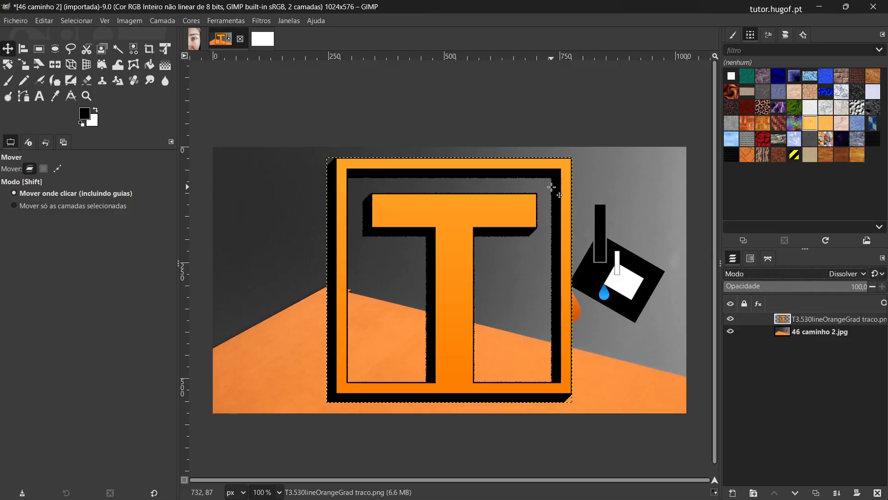
scroll(551, 187, up, 1)
scroll(552, 187, up, 6)
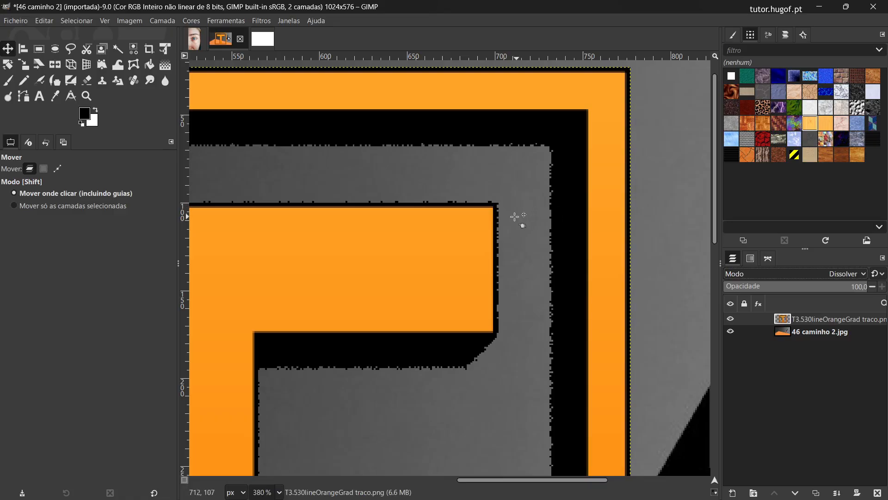
Step: Switch the T logo layer's blending mode to Normal and back to Dissolver to compare the edges
click(843, 275)
click(814, 265)
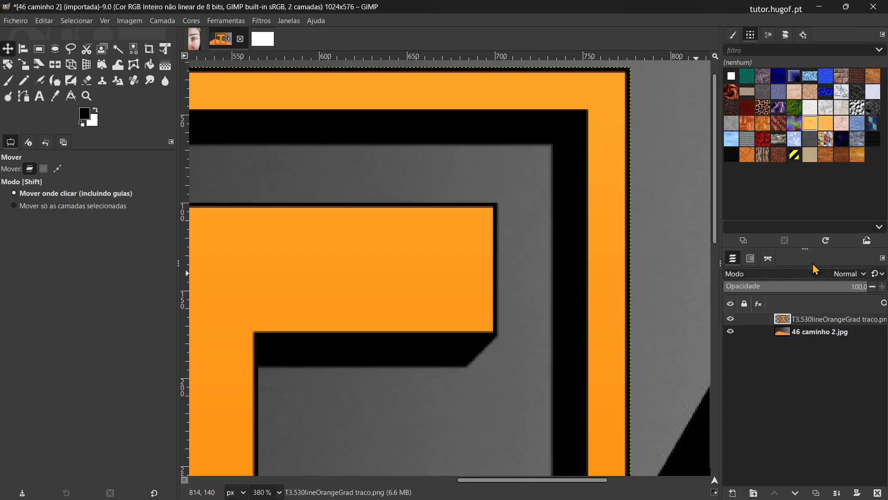
click(754, 273)
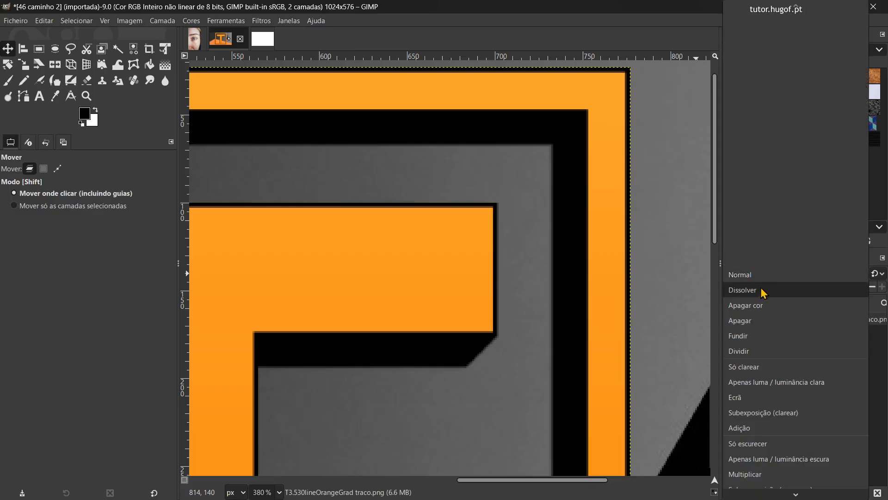
click(761, 289)
scroll(552, 229, down, 4)
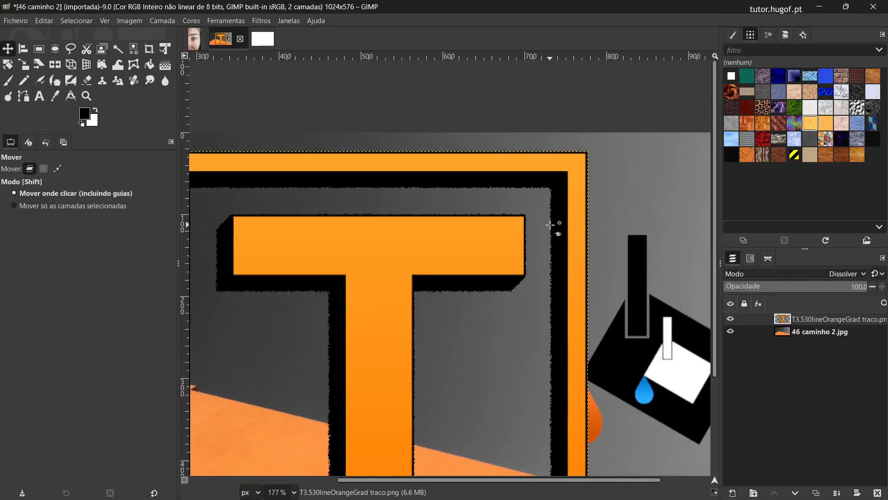
Step: Try the Apagar cor and Apagar blending modes on the T logo layer
click(760, 272)
click(763, 287)
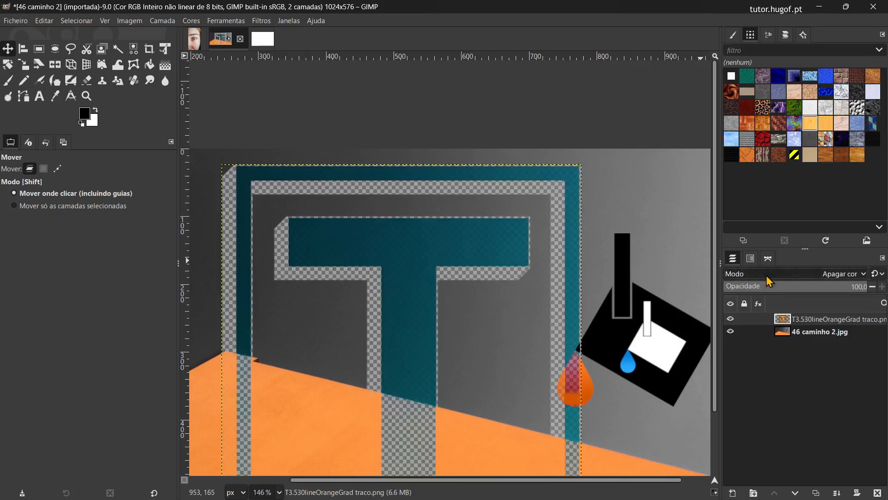
click(764, 273)
click(768, 277)
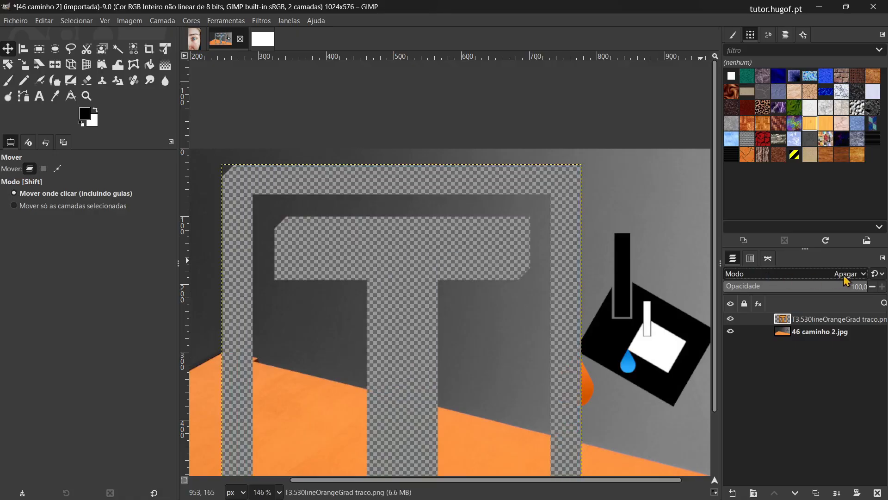
Step: Cycle the T logo layer through blending modes such as Apenas luma clara, Apenas luma escuro and Luz linear, and restore Normal
scroll(853, 278, down, 3)
scroll(853, 278, down, 5)
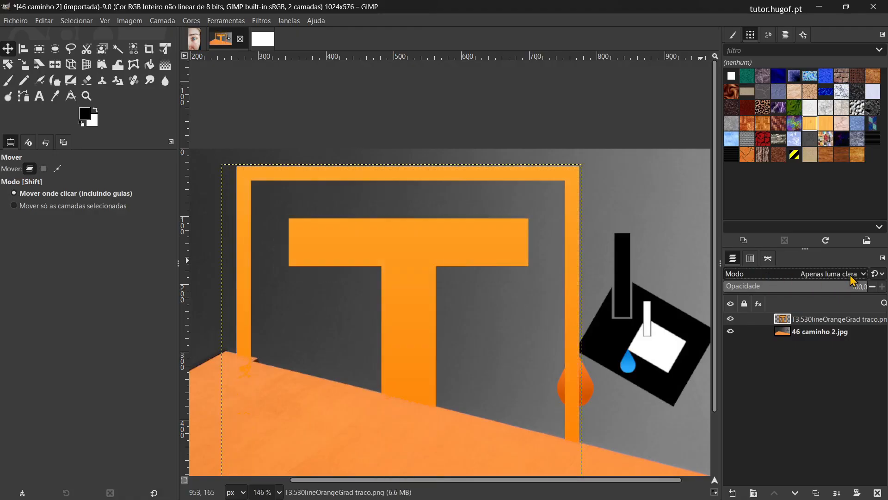
scroll(852, 277, down, 9)
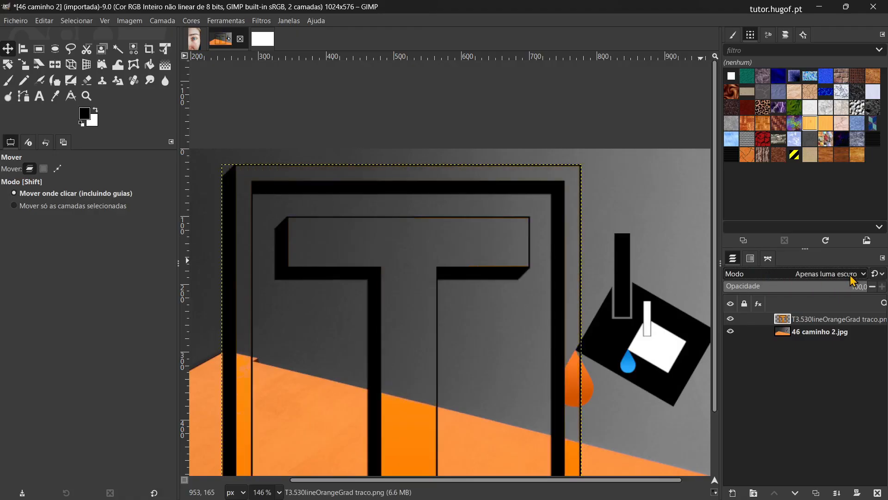
scroll(853, 278, down, 4)
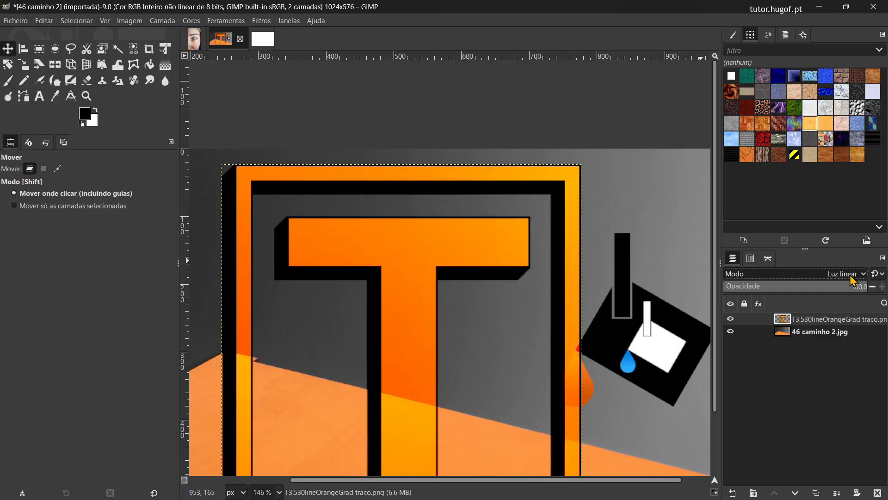
scroll(853, 277, down, 2)
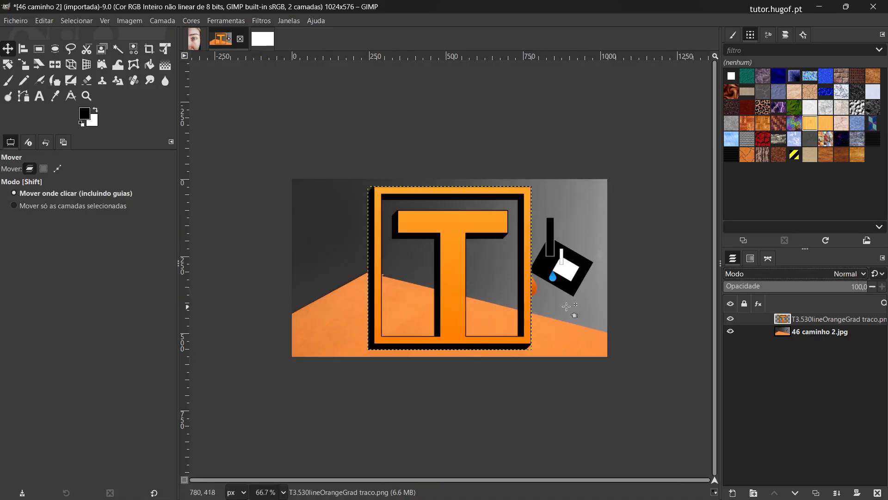
Step: Make 46 caminho 2.jpg the active layer and hide the T logo layer
click(811, 332)
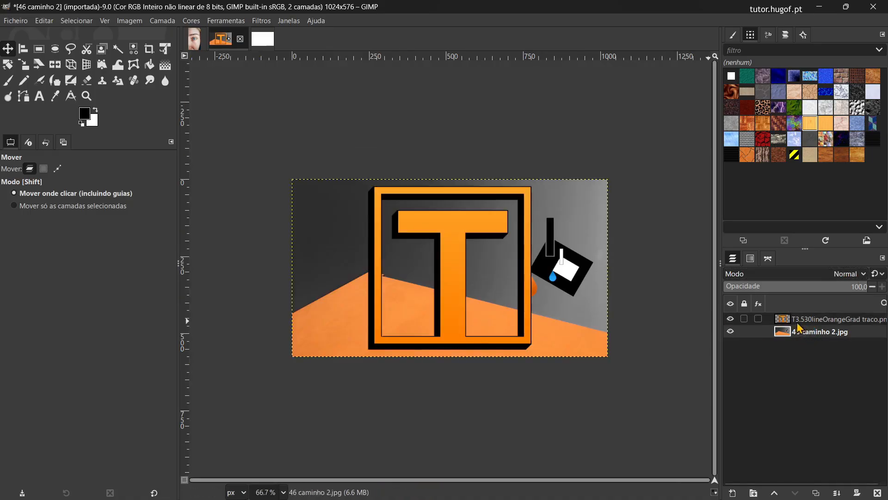
click(730, 318)
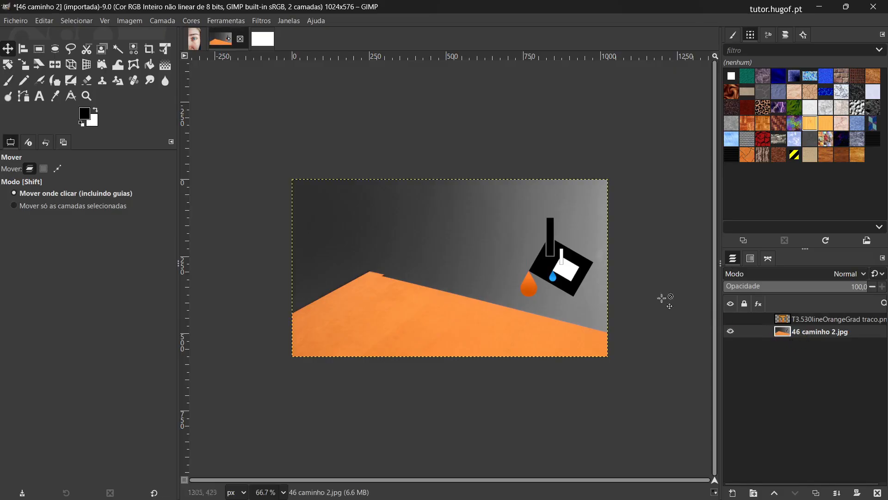
Step: Try Matiz / saturação on the 46 caminho 2.jpg layer with Matiz at 108.6 and a higher Luminosidade, resetting after each
click(192, 21)
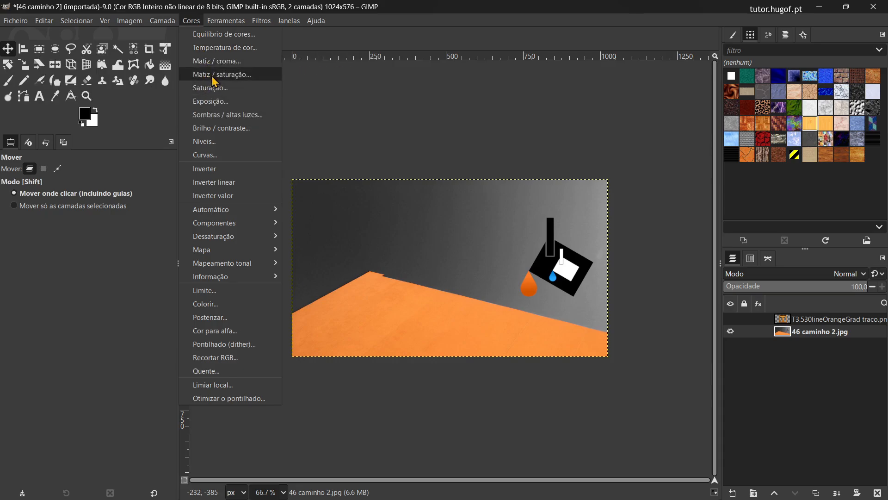
click(214, 82)
drag(210, 208, 278, 205)
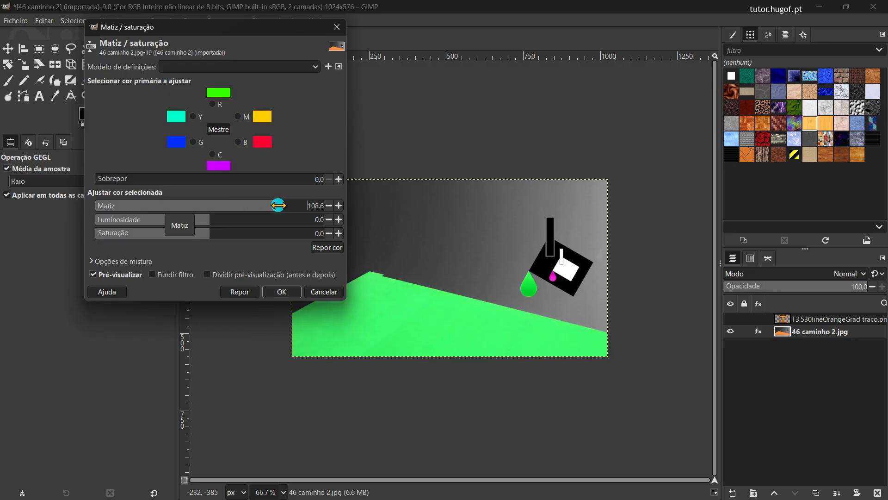
click(237, 293)
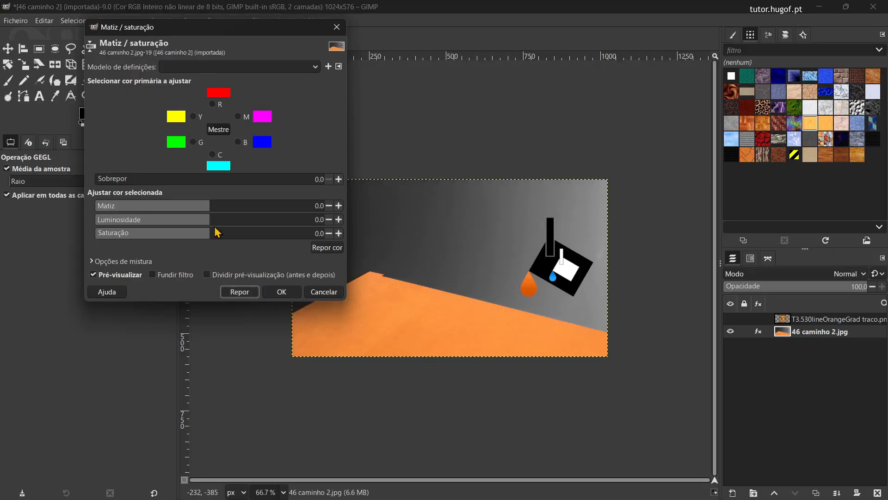
drag(204, 216, 260, 221)
click(234, 294)
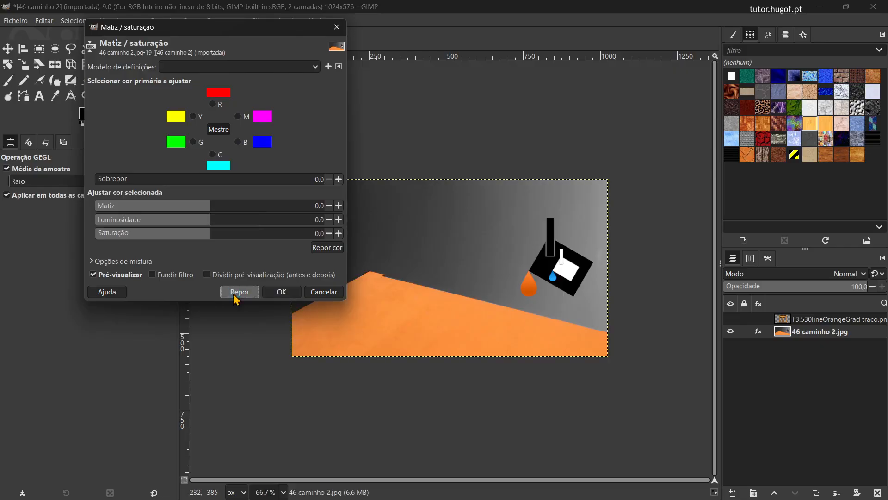
Step: Try Saturação at -100 and 100, and compare before and after at -100 with the split preview
drag(206, 231, 85, 226)
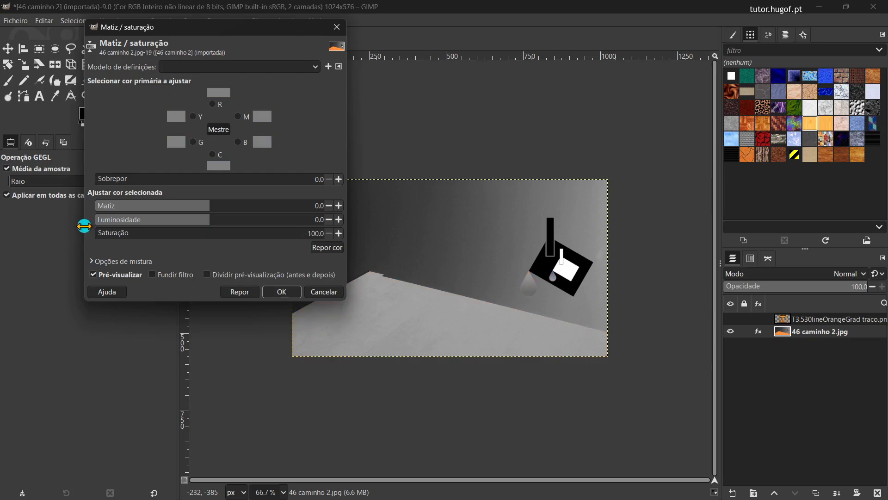
drag(84, 225, 331, 234)
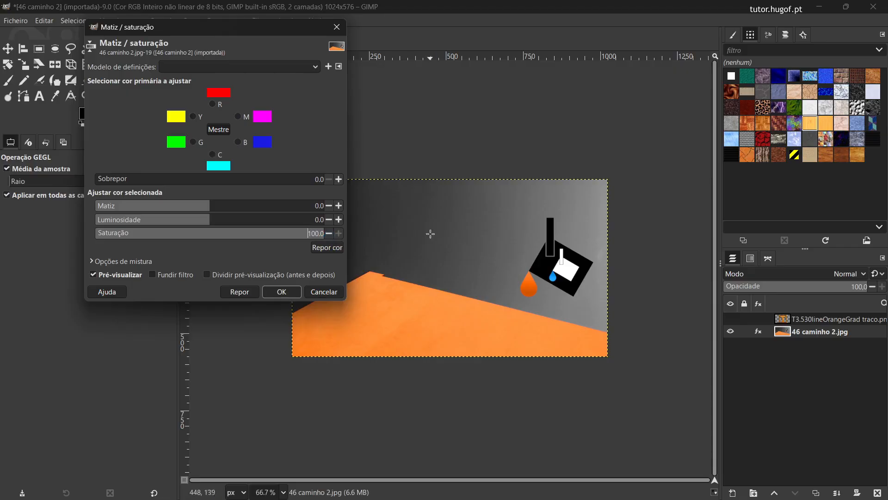
click(206, 275)
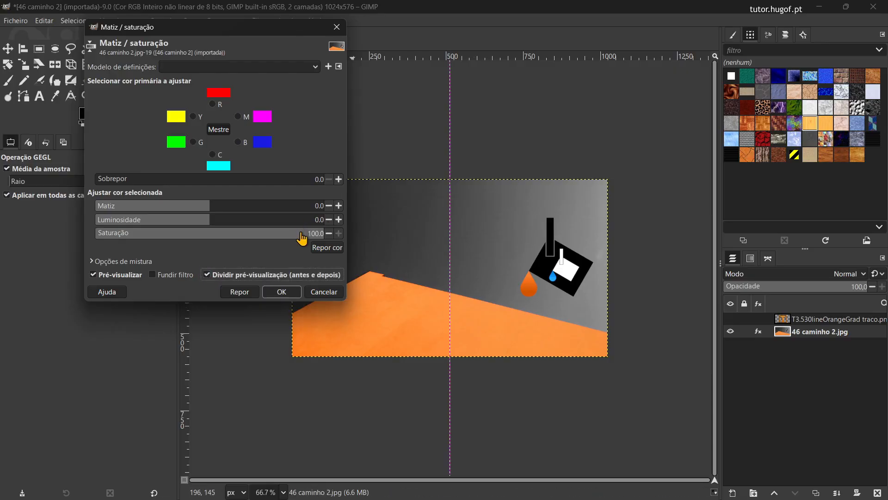
drag(324, 232, 73, 230)
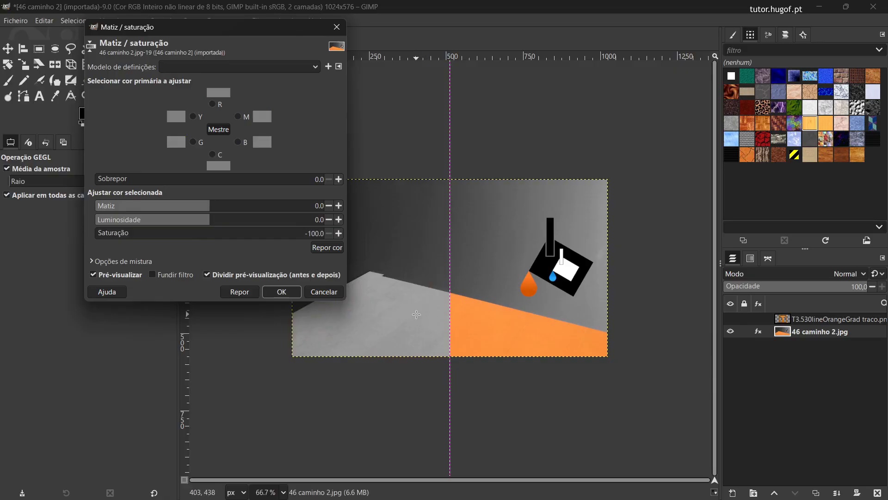
Step: Try Matiz 158.1, Luminosidade -59.9 and Saturação -7.3 in the split preview, reset the values and cancel the adjustment
click(201, 233)
click(197, 220)
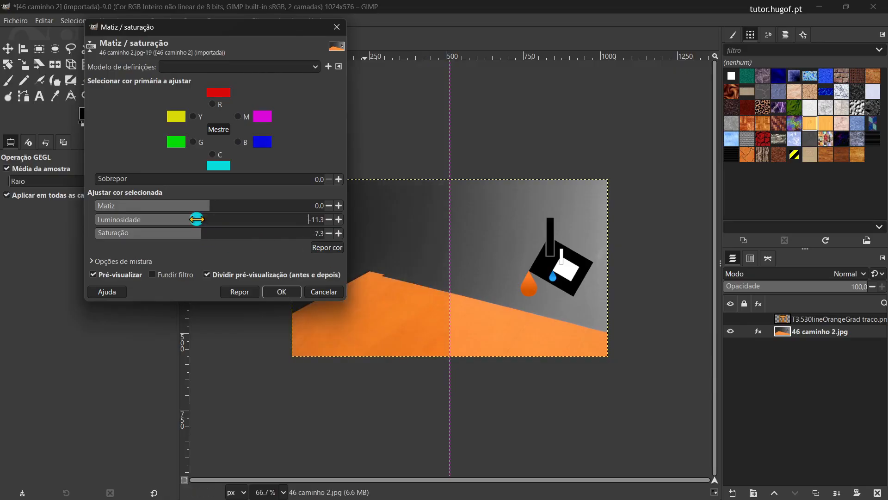
drag(196, 219, 310, 208)
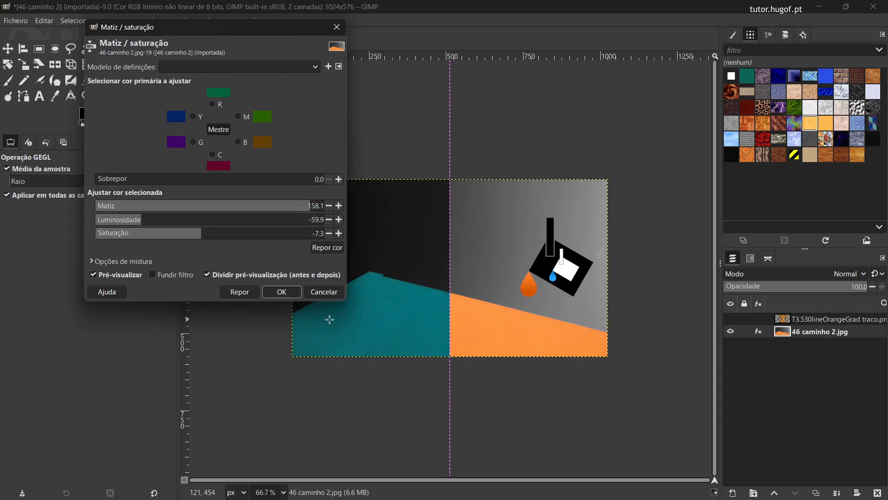
click(240, 292)
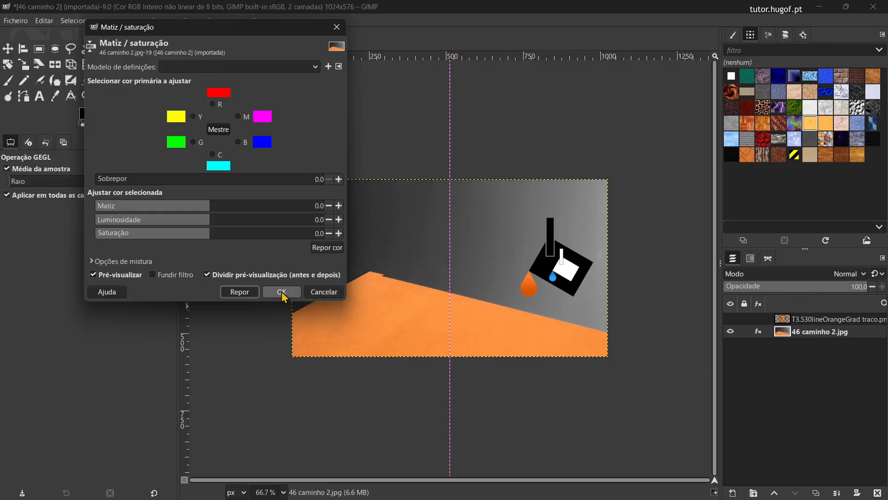
click(324, 290)
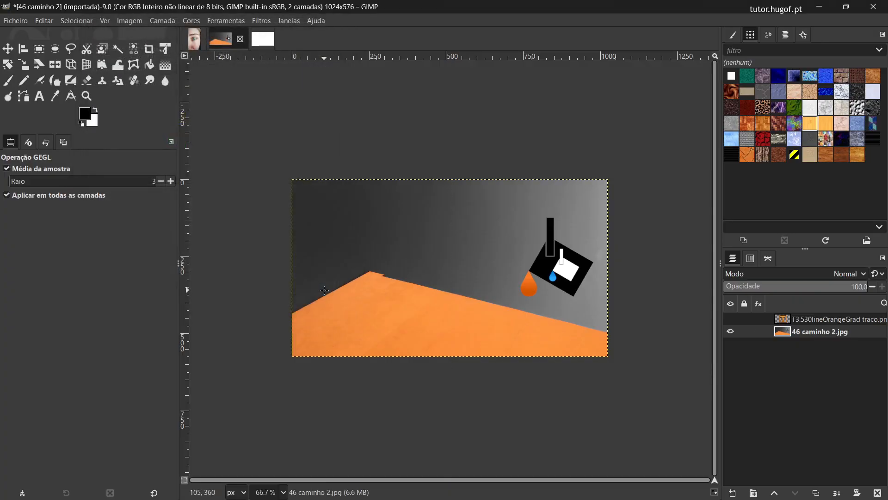
Step: Show the T logo layer again and save the project as 46 caminho 2.xcf in the Imgs intro GIMP folder
click(730, 318)
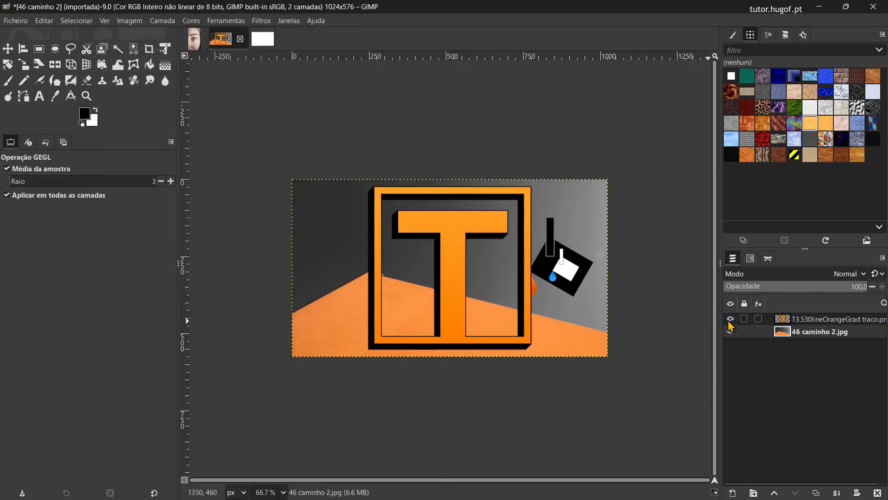
click(16, 22)
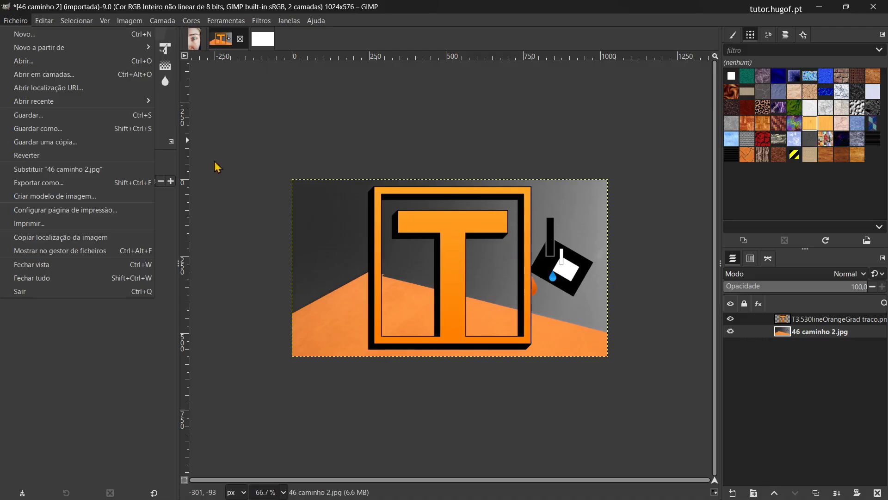
click(49, 115)
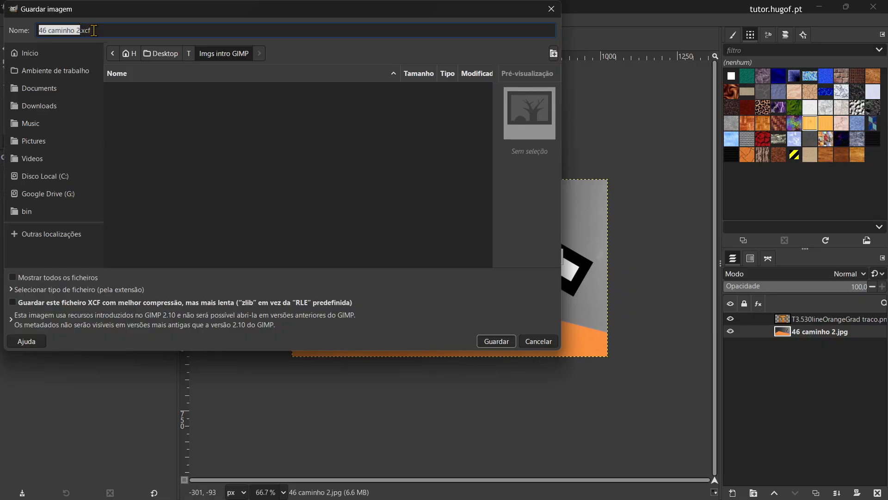
click(495, 341)
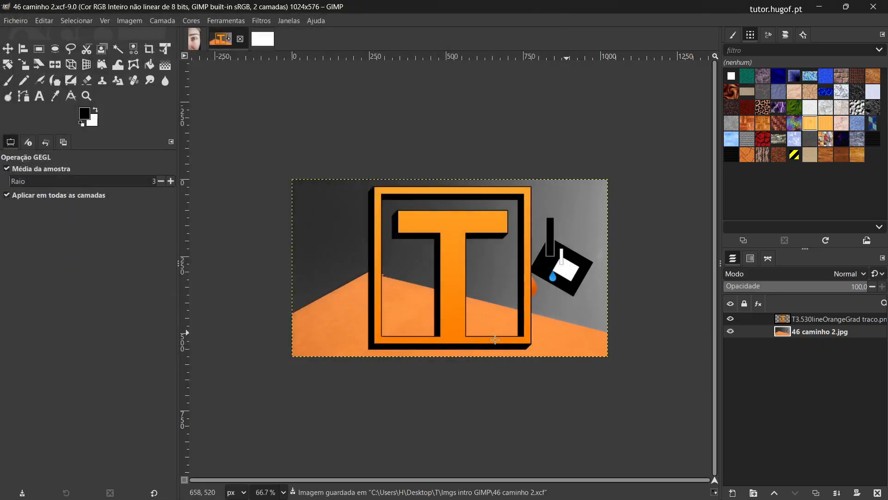
Step: Switch to the Imgs intro GIMP folder in File Explorer to check the saved XCF file, and return to GIMP
key(alt+Tab)
drag(487, 270, 443, 128)
click(306, 237)
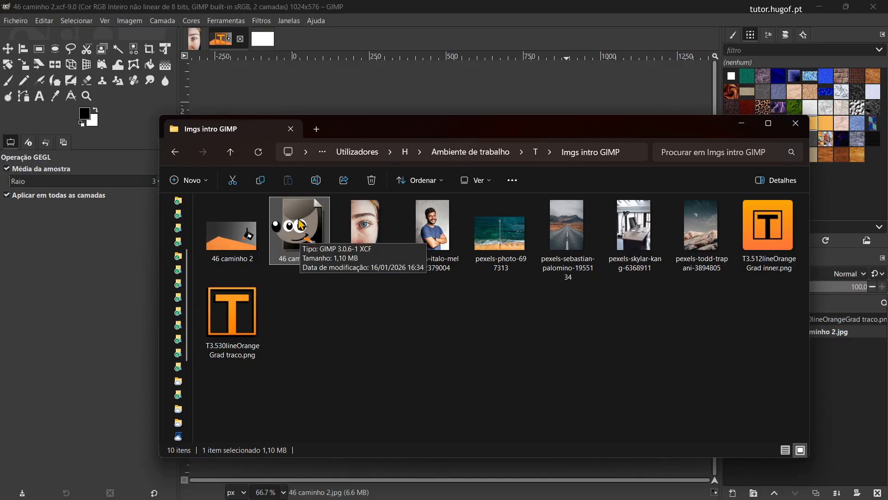
click(378, 8)
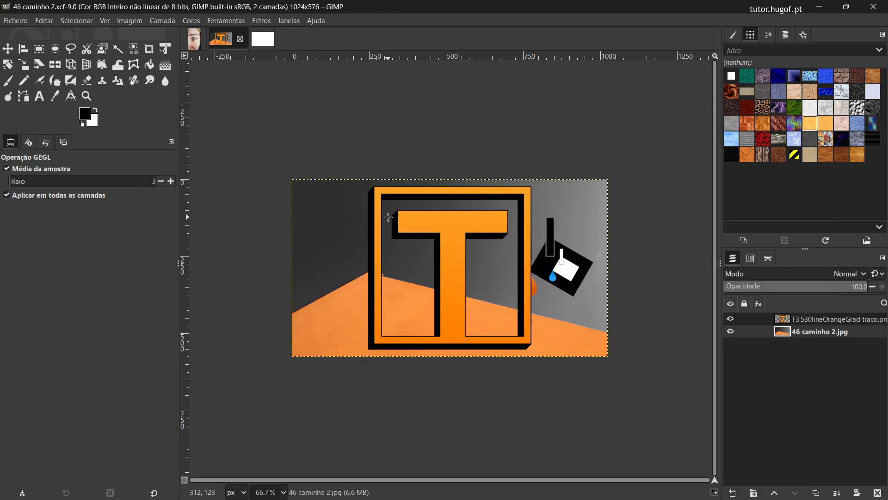
Step: Start exporting the image and change the file name to 46 caminho 2.webp
click(14, 21)
mouse_move(32, 102)
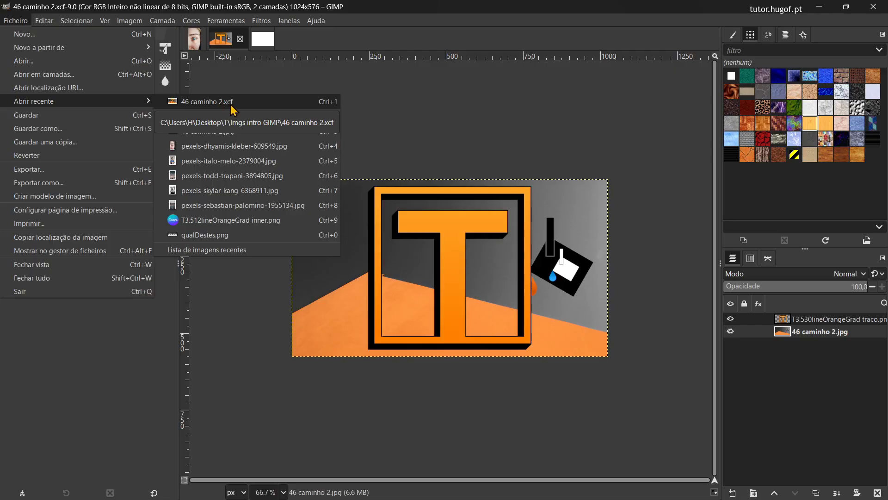
click(59, 172)
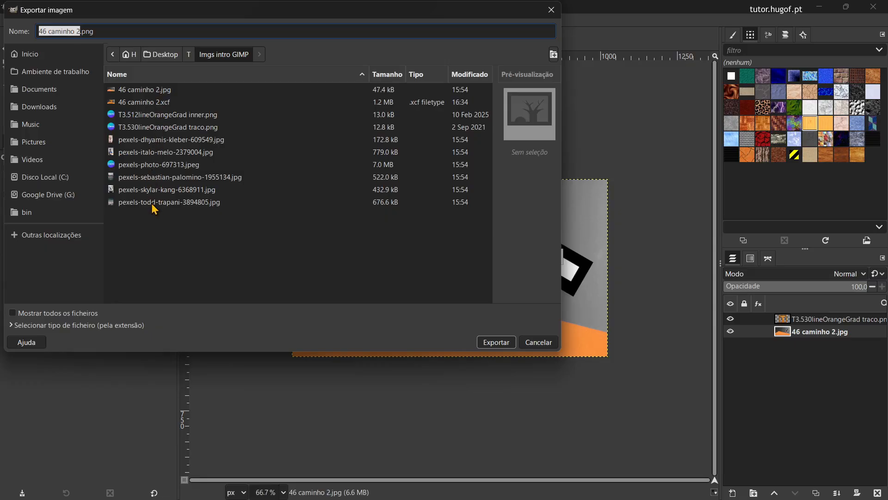
double_click(93, 31)
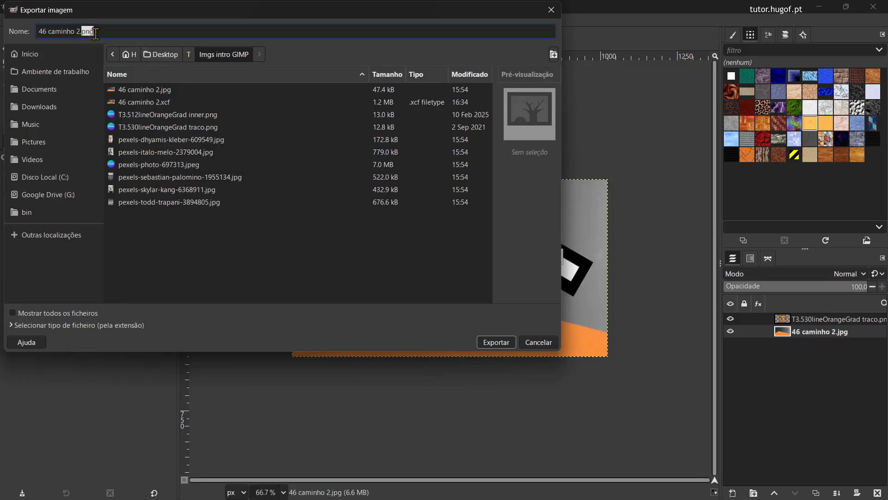
click(119, 35)
key(BackSpace)
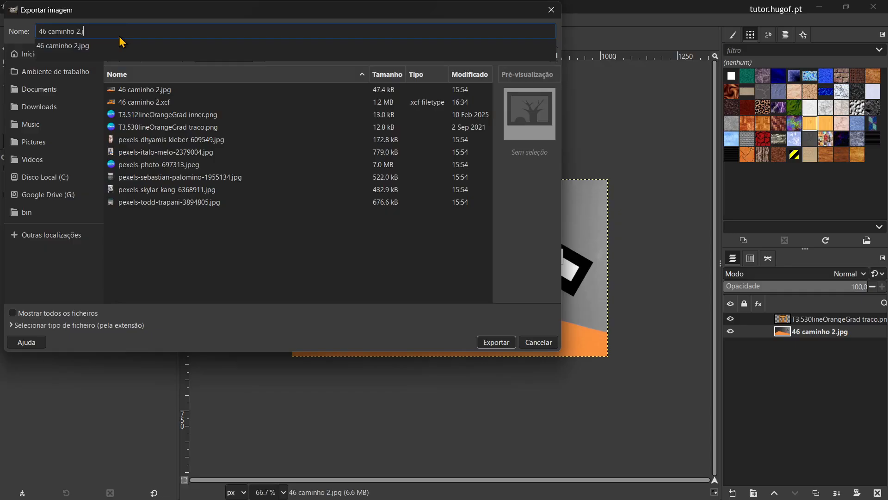
text(webp)
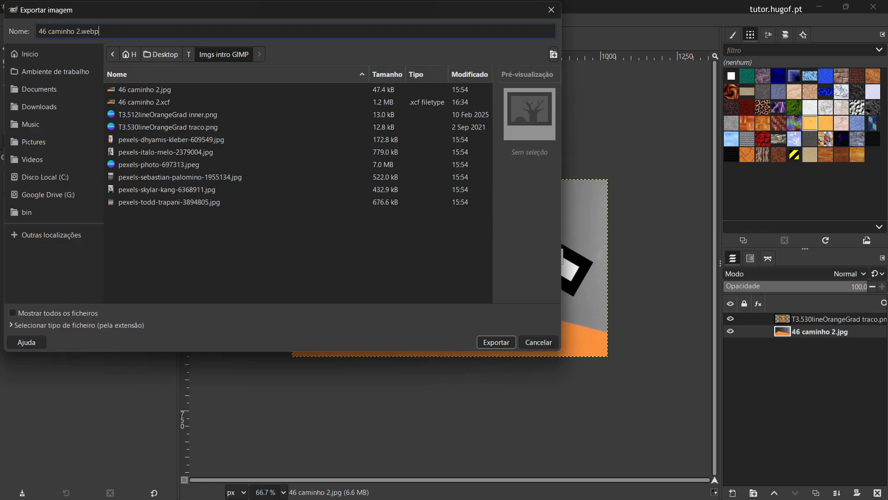
Step: Change the export name to 46 caminho 2.png and export the image with the default PNG options
drag(313, 10, 440, 383)
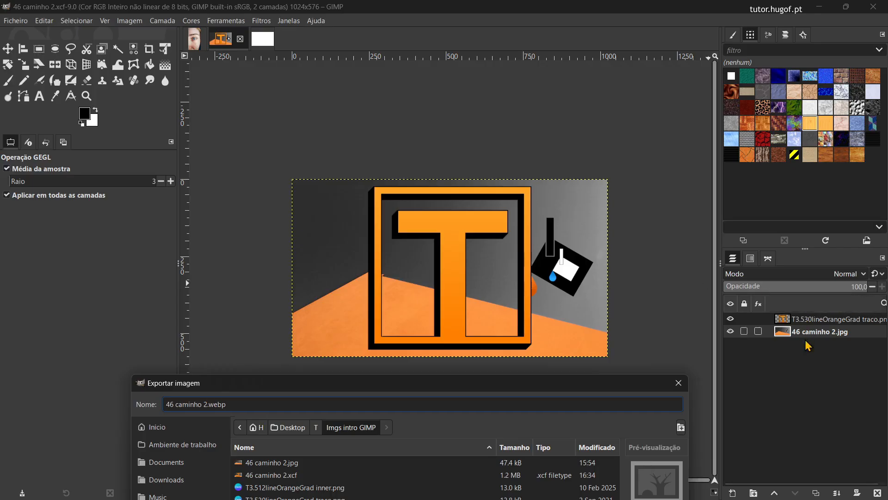
drag(589, 374, 569, 75)
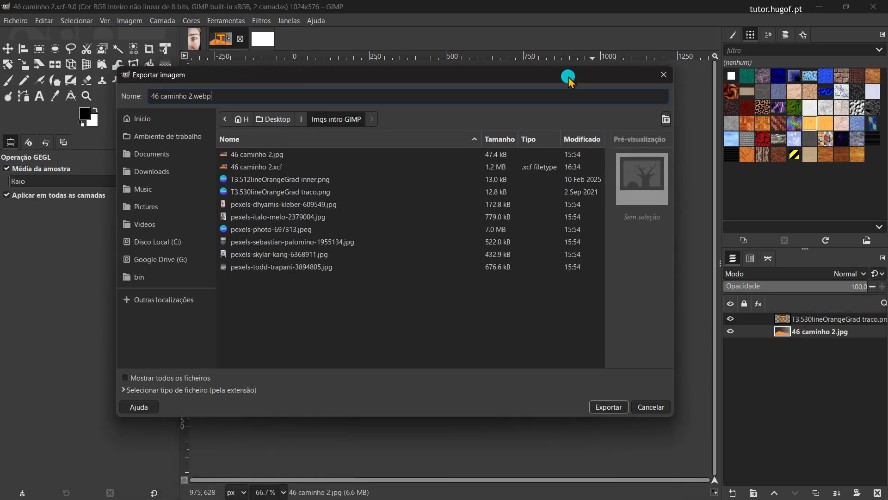
double_click(200, 95)
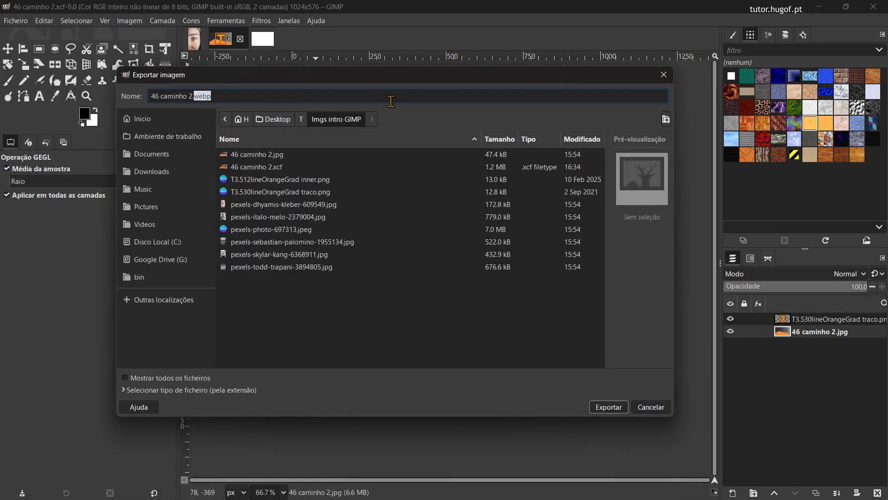
text(p)
click(615, 407)
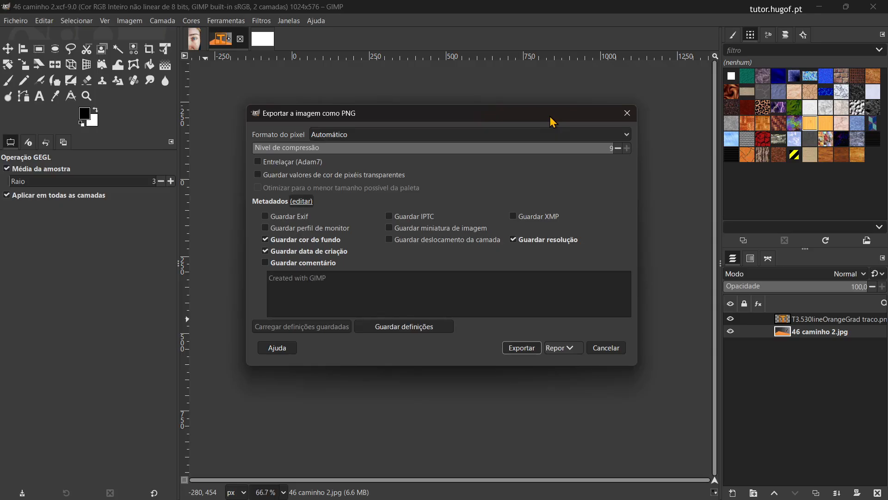
drag(551, 121, 538, 134)
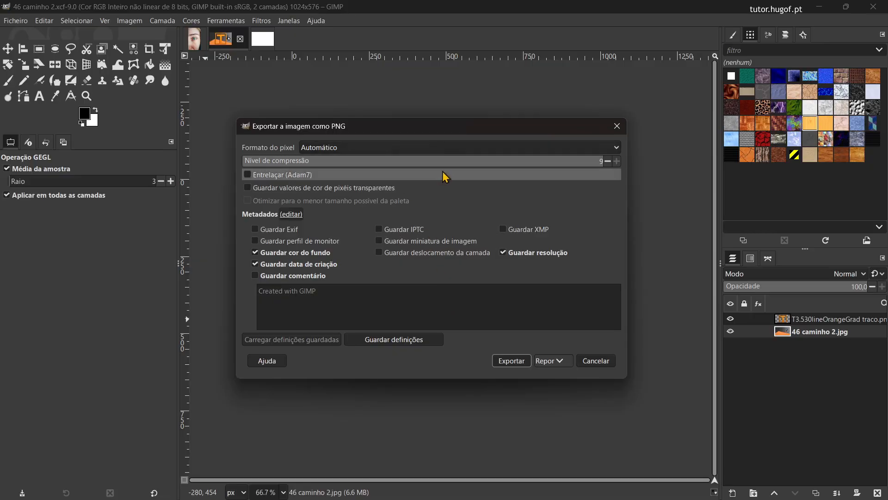
click(509, 362)
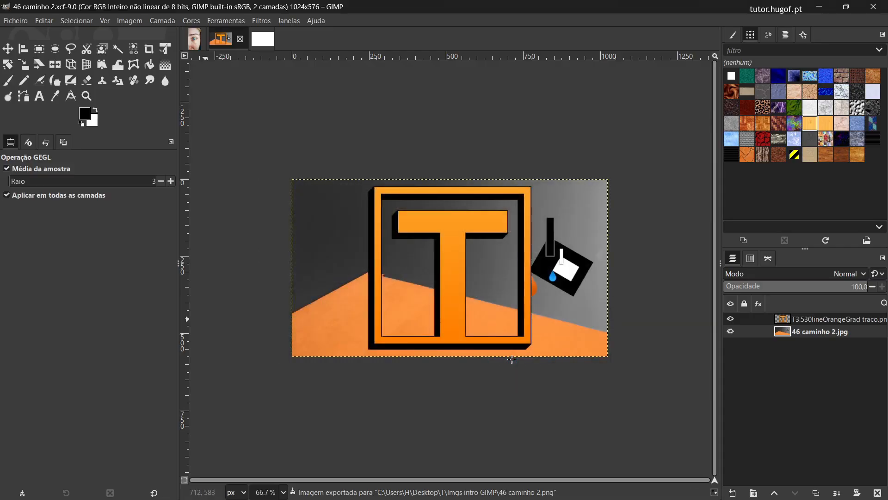
Step: Switch to the Imgs intro GIMP folder in File Explorer and select the exported 46 caminho 2.png
key(alt+Tab)
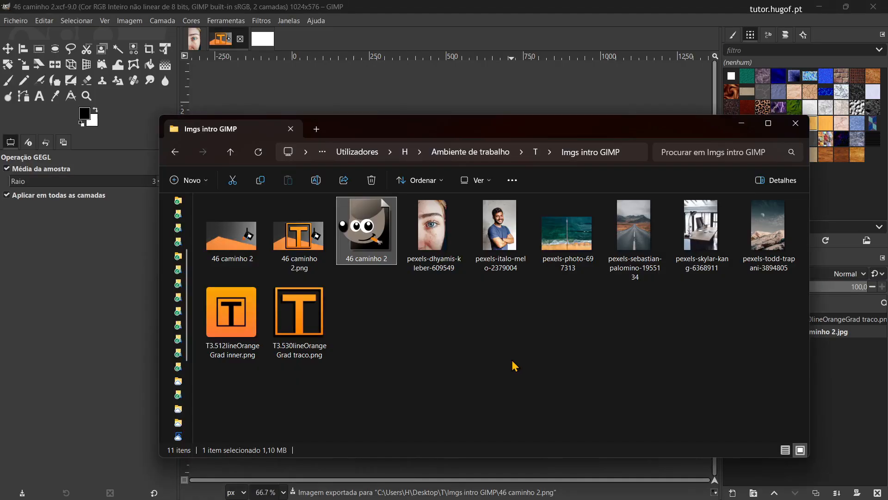
click(300, 236)
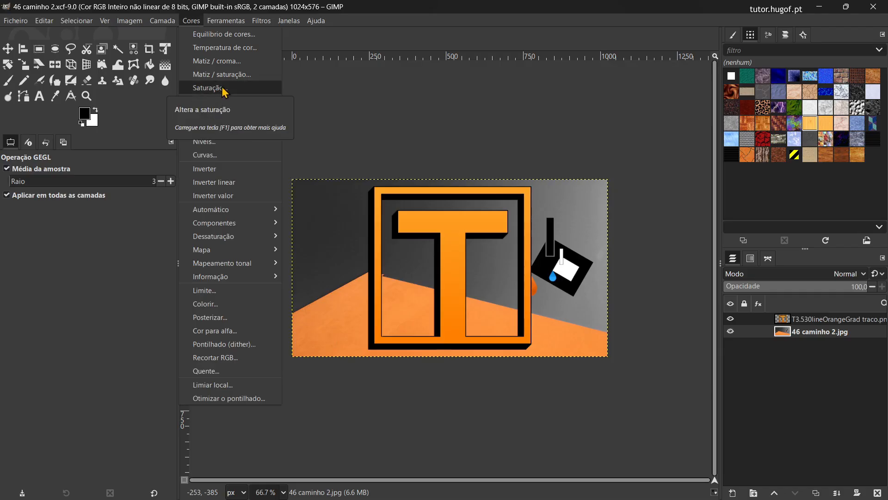
mouse_move(240, 238)
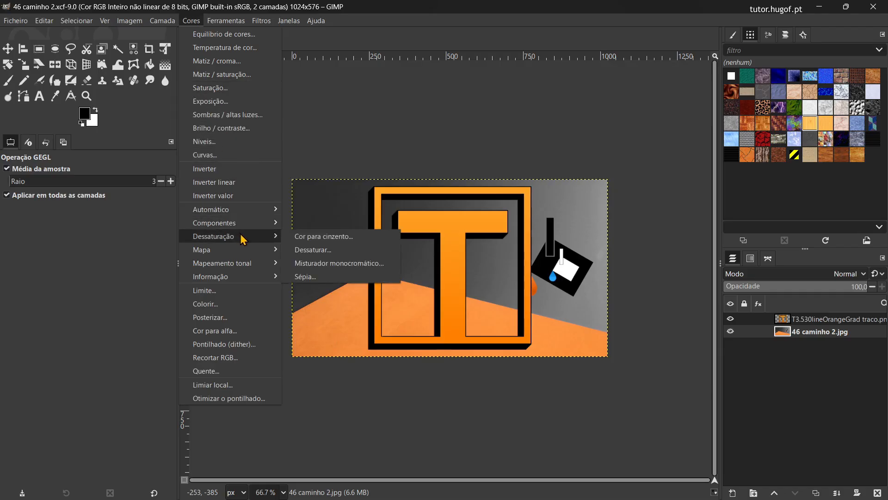
click(344, 257)
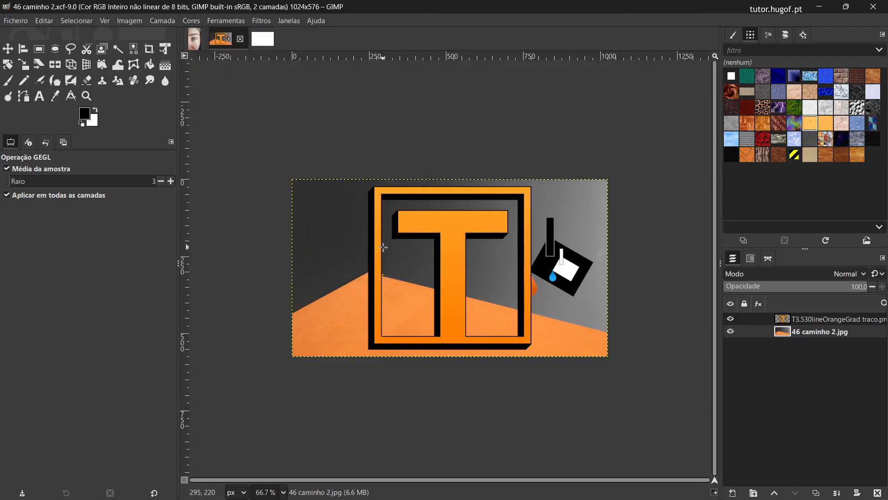
click(130, 21)
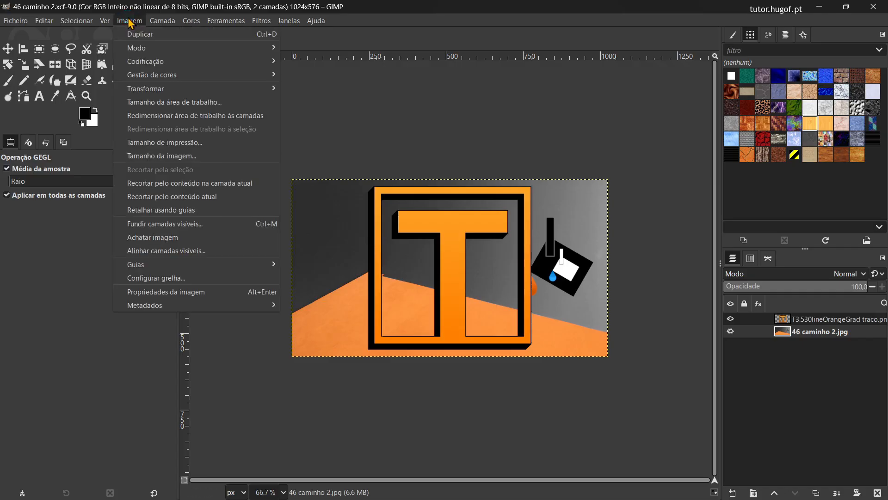
Step: Duplicate the image and delete the T3.530lineOrangeGrad traco.png layer from the copy
click(163, 40)
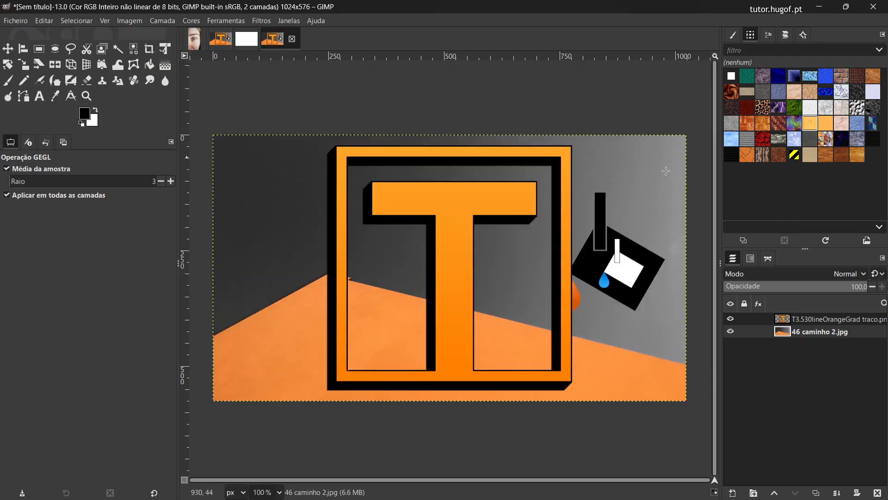
click(822, 320)
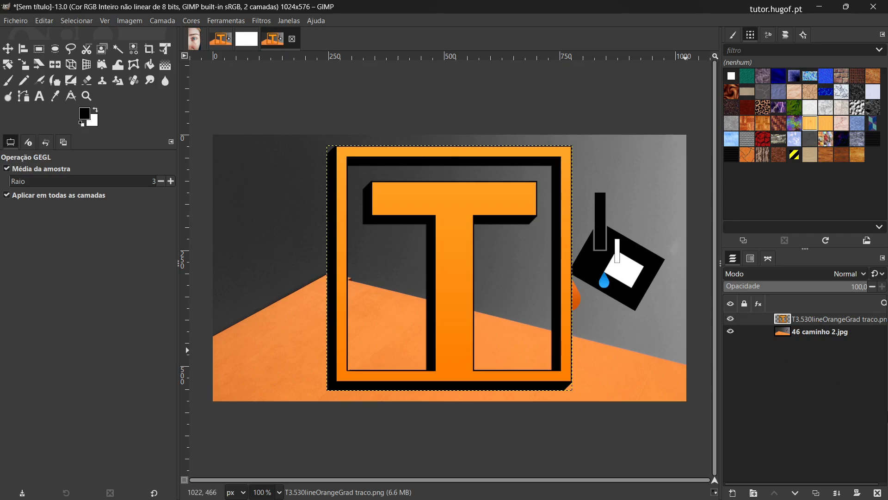
click(877, 492)
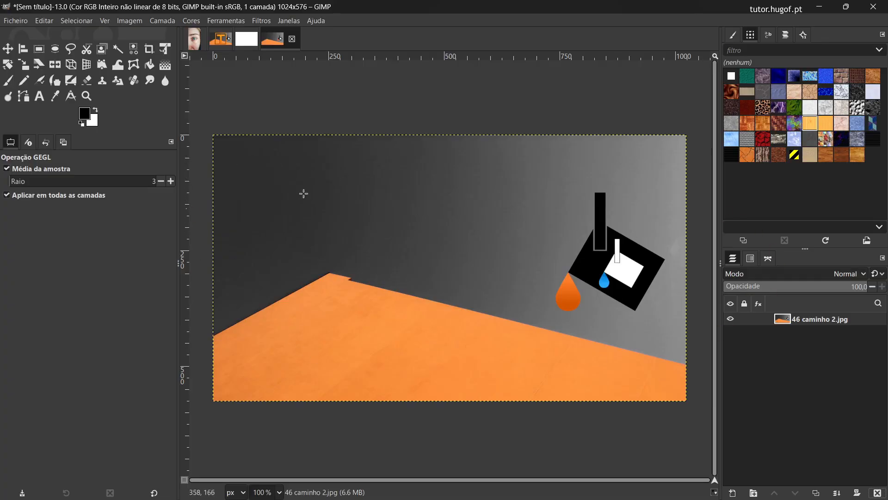
Step: Activate the Rectangle Select tool and reset its options to the default values
click(44, 48)
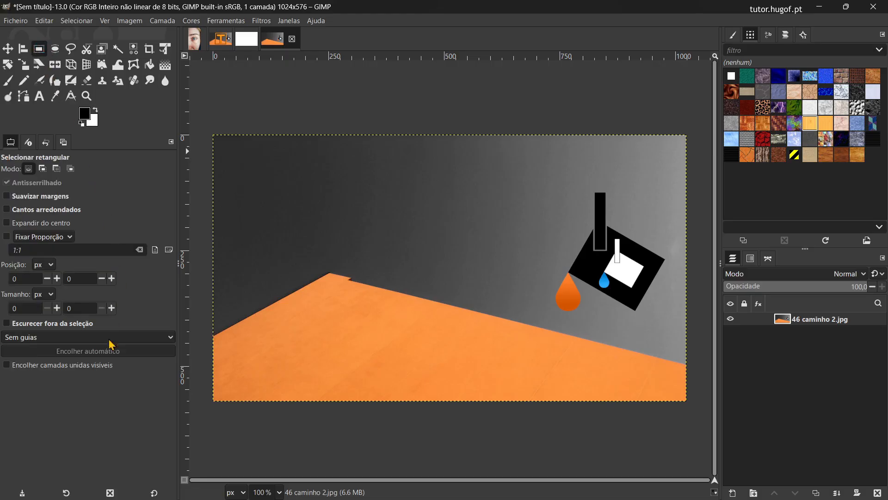
click(69, 491)
click(69, 491)
click(69, 491)
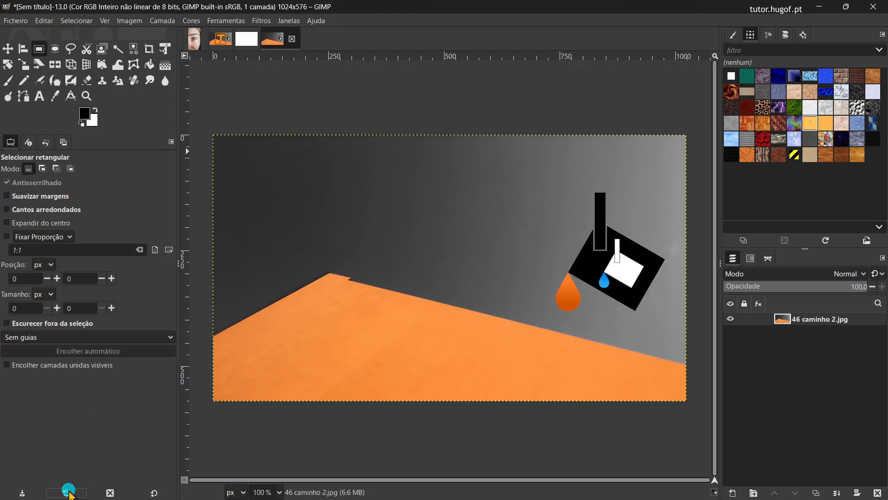
click(155, 492)
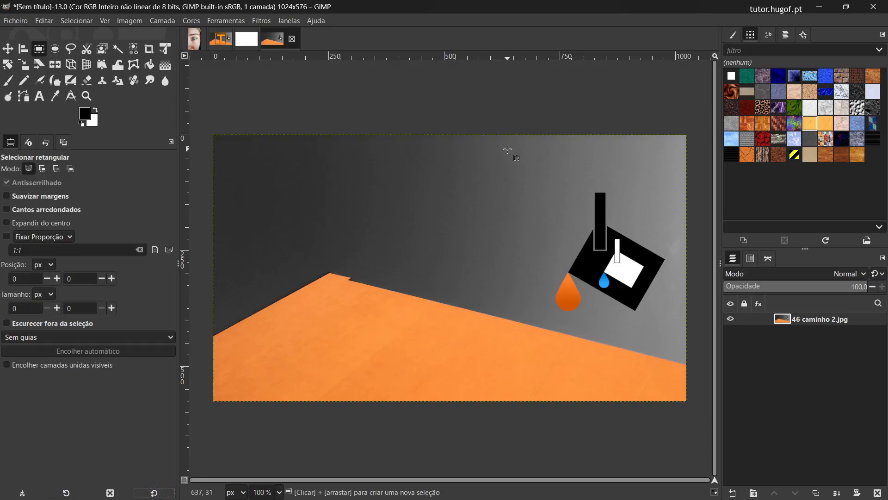
Step: Select a rectangle of about 377 × 523 px around the paint bucket and crop the image to that selection
drag(507, 149, 681, 395)
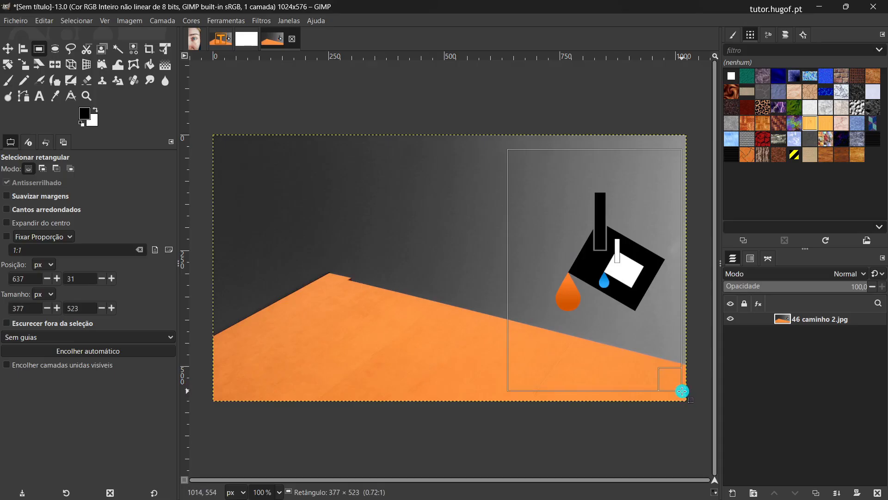
drag(682, 391, 682, 391)
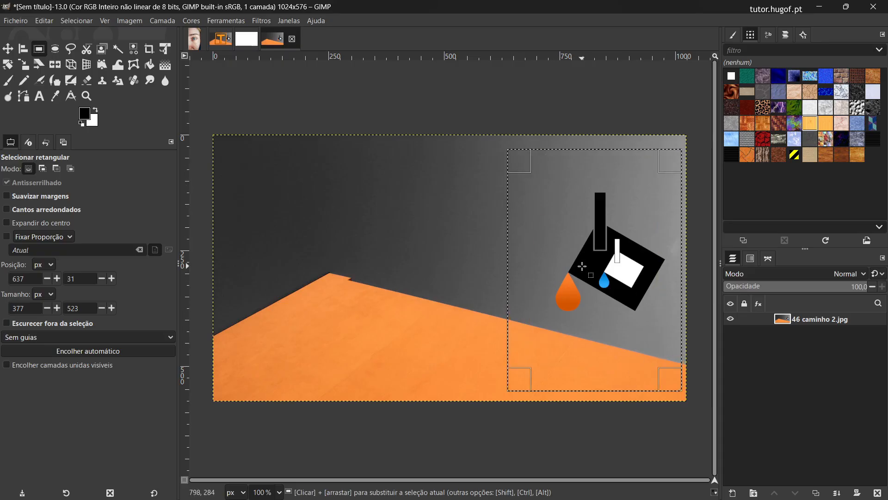
click(130, 21)
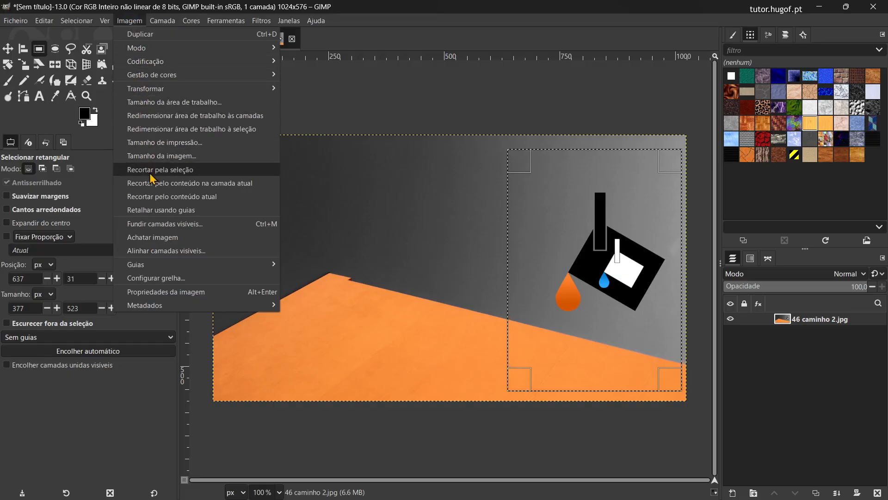
click(200, 170)
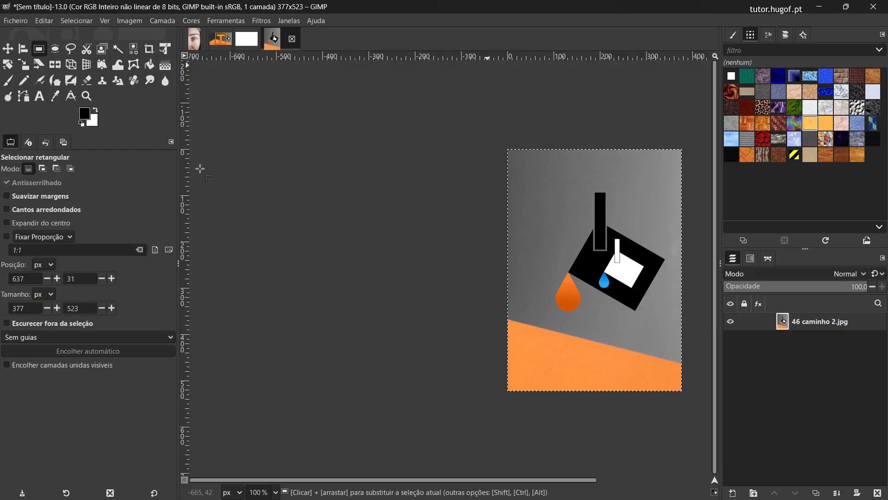
Step: Export the cropped image as balde de tinta.png with the default PNG options
click(22, 22)
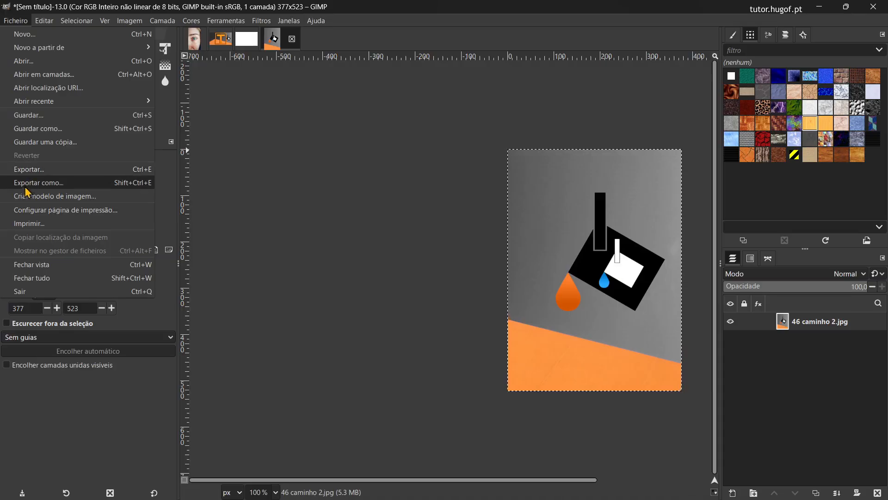
click(72, 188)
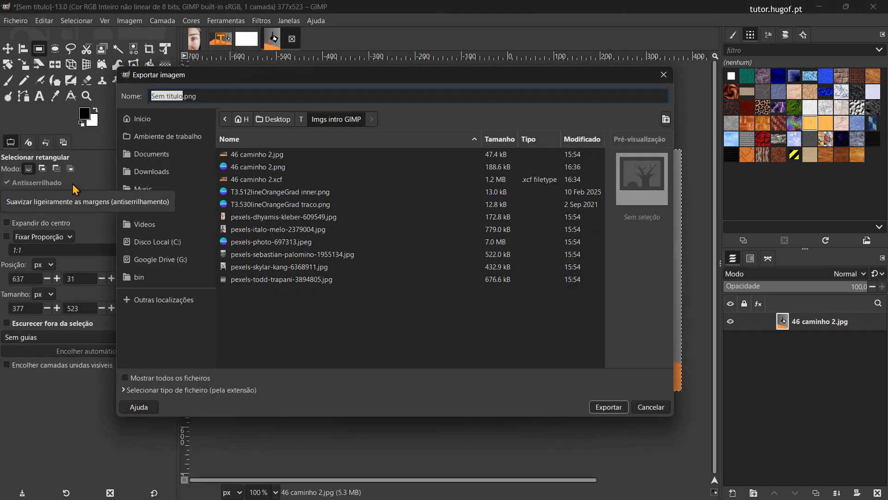
text(balde de )
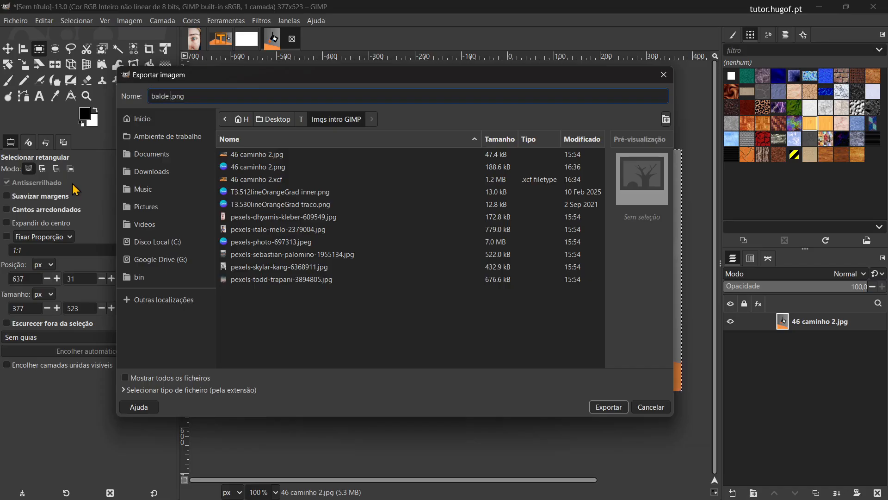
text(tinta)
double_click(202, 97)
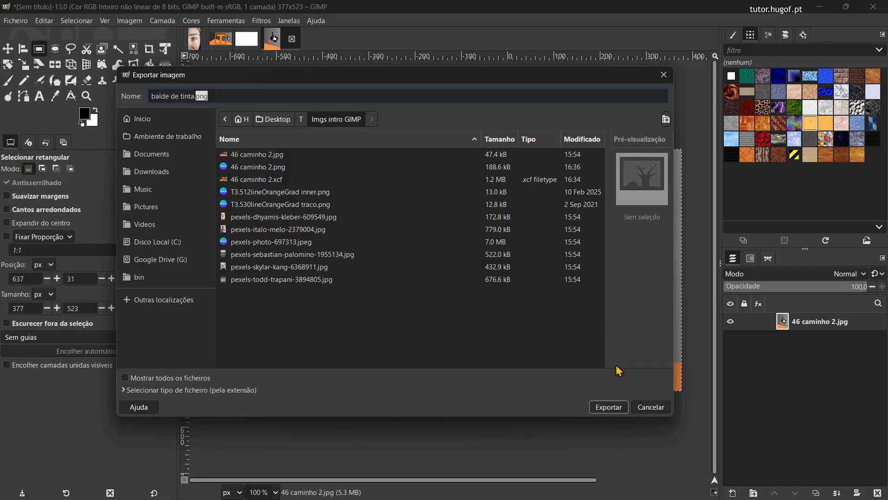
click(611, 408)
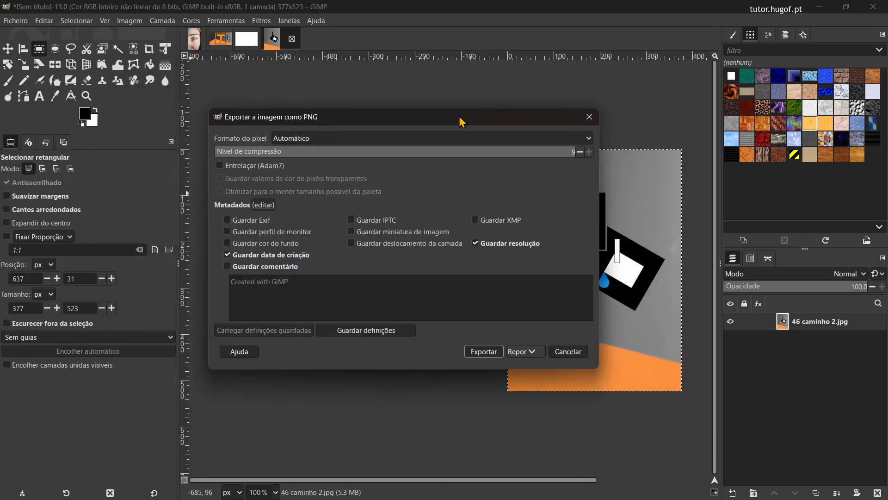
click(484, 351)
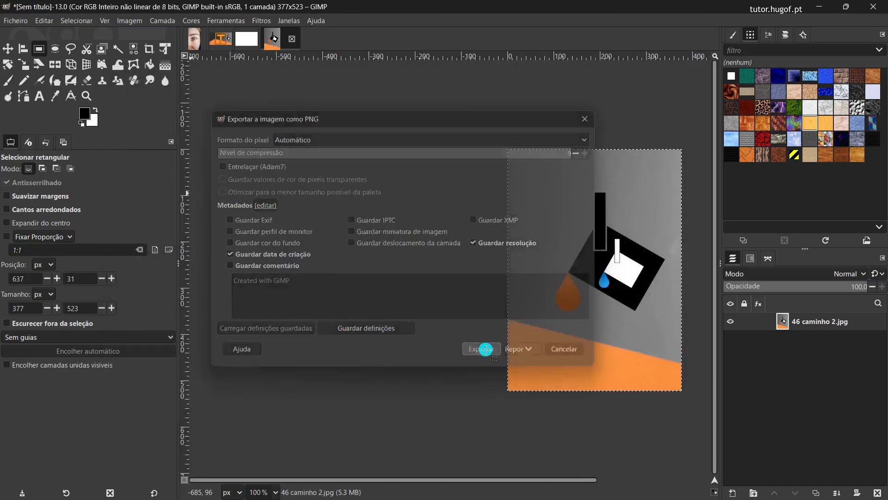
Step: Switch to the Imgs intro GIMP folder in File Explorer and check the exported balde de tinta.png
key(alt+Tab)
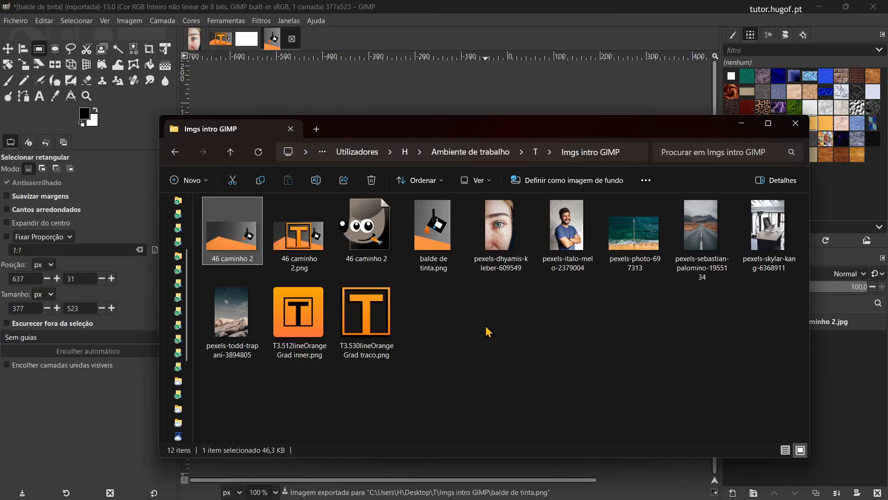
click(439, 238)
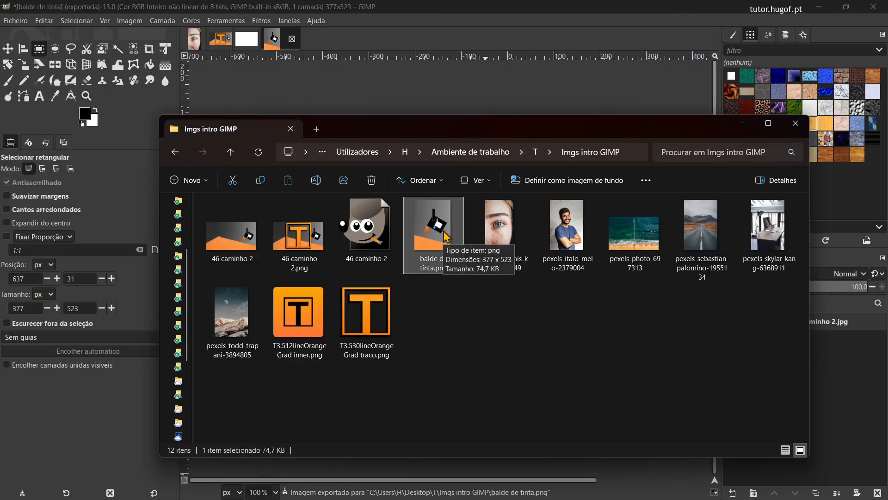
click(446, 282)
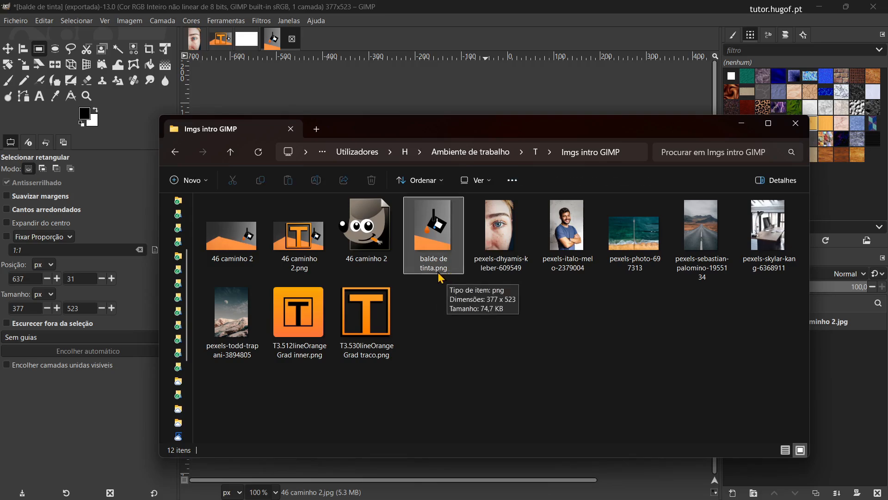
Step: Show file name extensions for the files in the Imgs intro GIMP folder
click(493, 183)
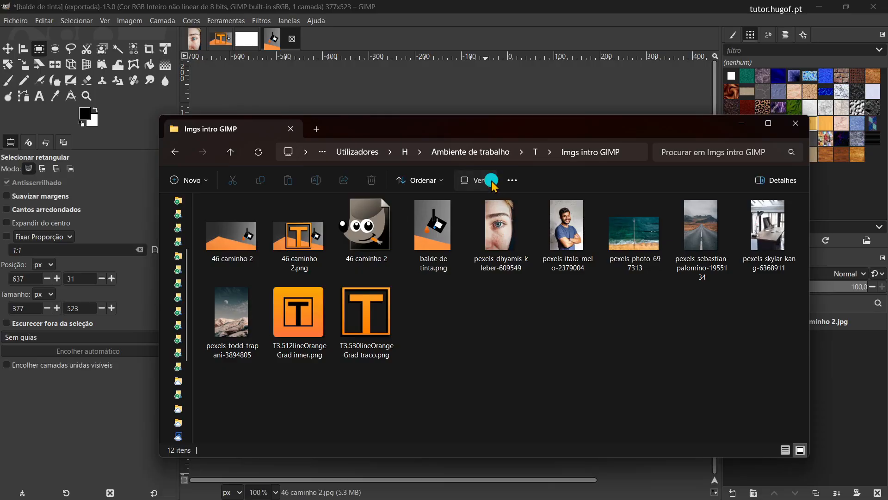
mouse_move(481, 398)
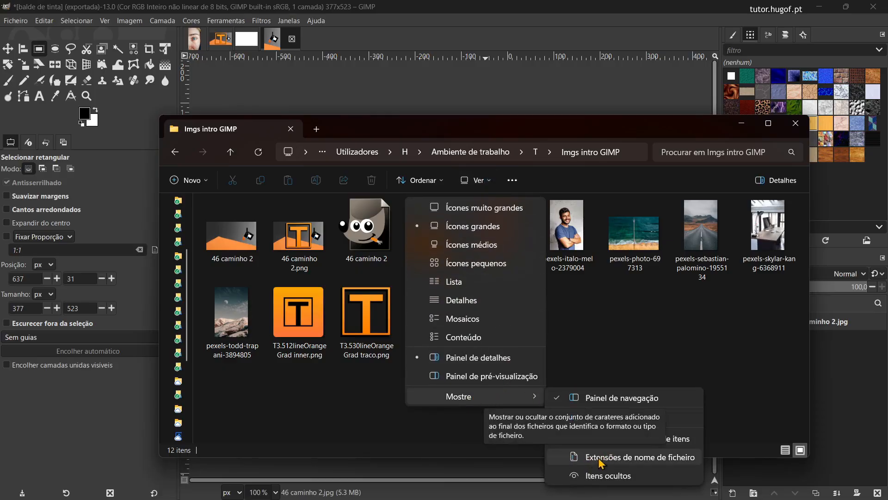
click(646, 461)
click(546, 350)
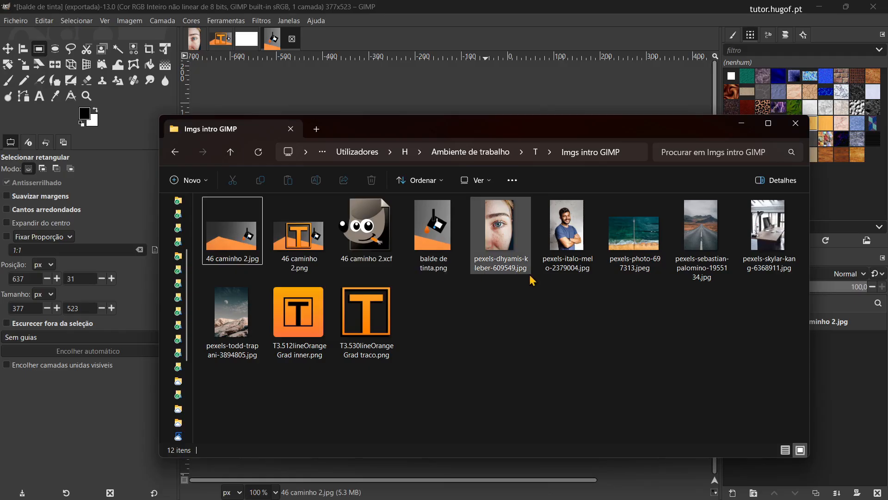
Step: Return to GIMP and undo the crop of the duplicated image
key(alt+Tab)
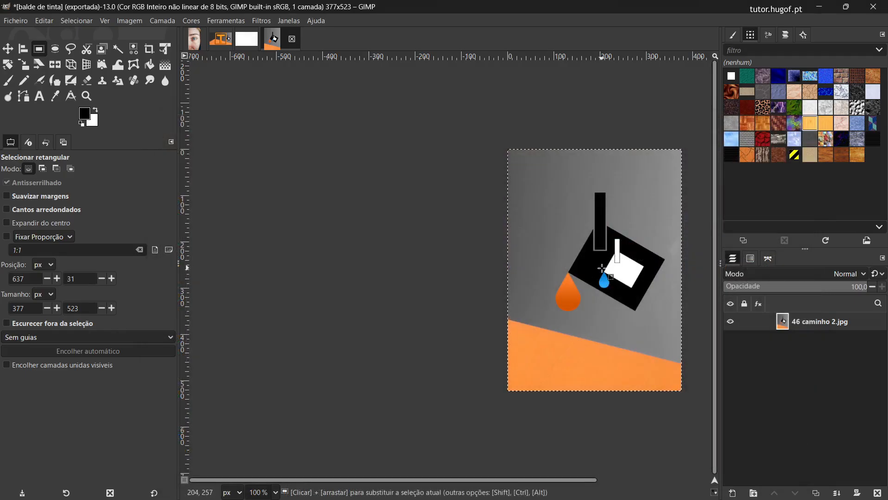
key(ctrl+z)
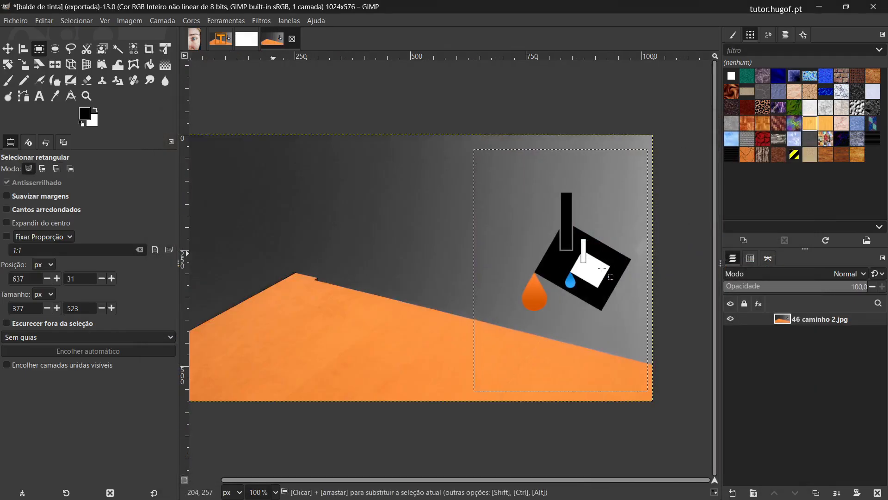
key(shift+j)
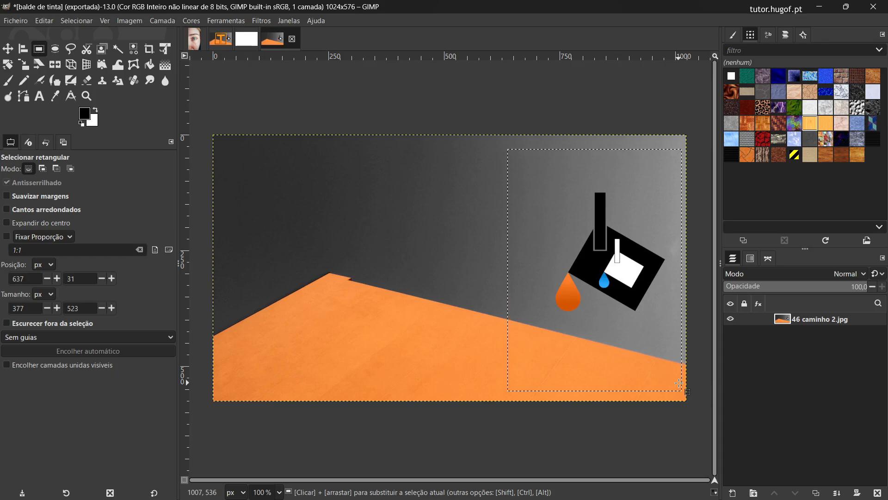
Step: Try clearing the selected area around the paint bucket, and undo the clearing
key(Delete)
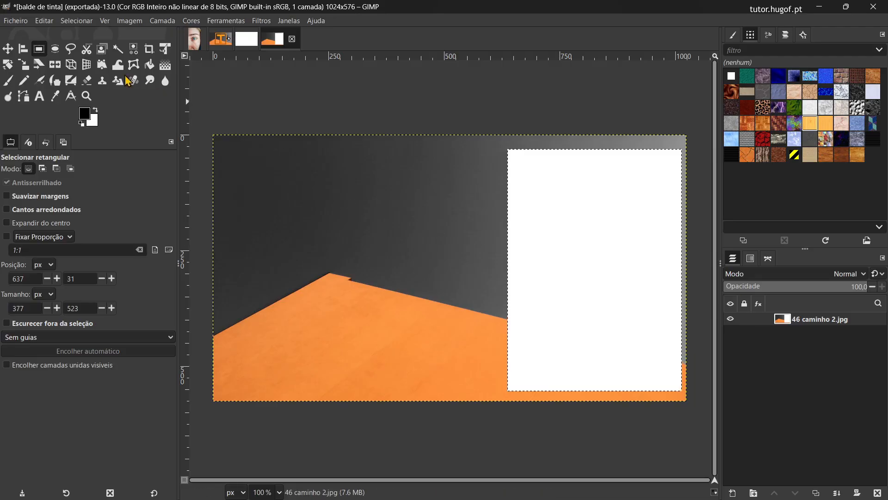
click(44, 20)
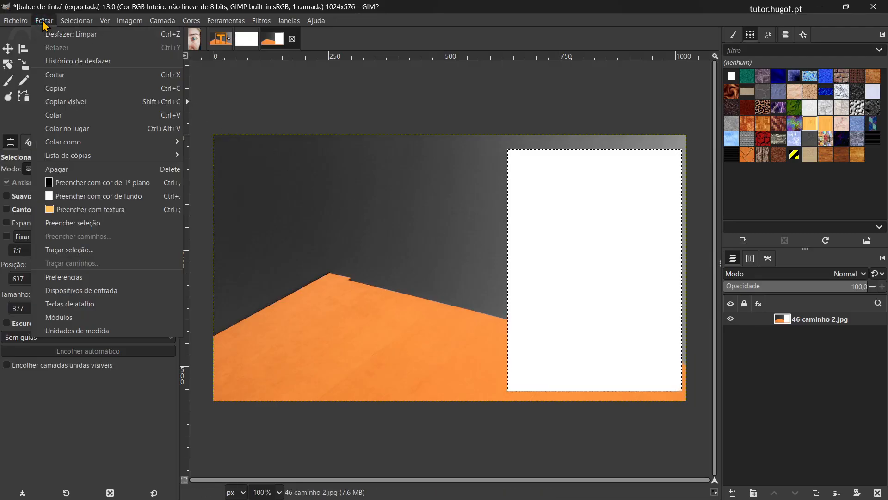
click(54, 35)
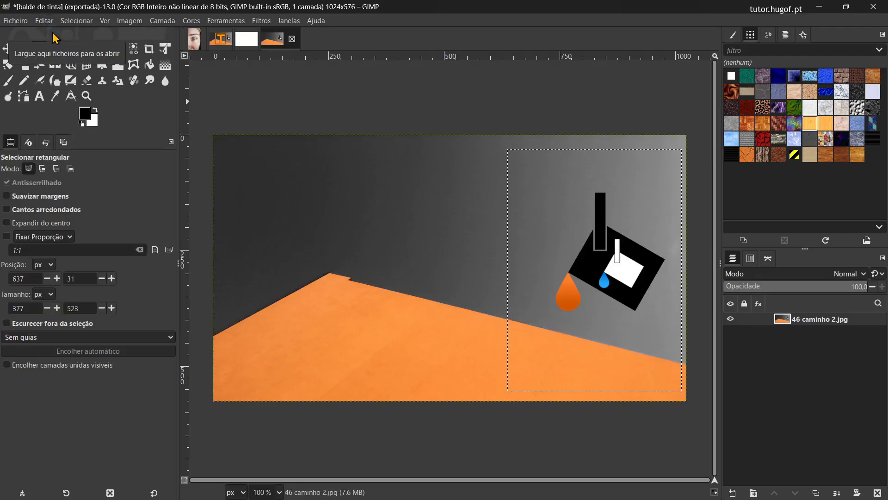
Step: Add an alpha channel to the 46 caminho 2.jpg layer and delete the contents of the selected rectangle
click(162, 22)
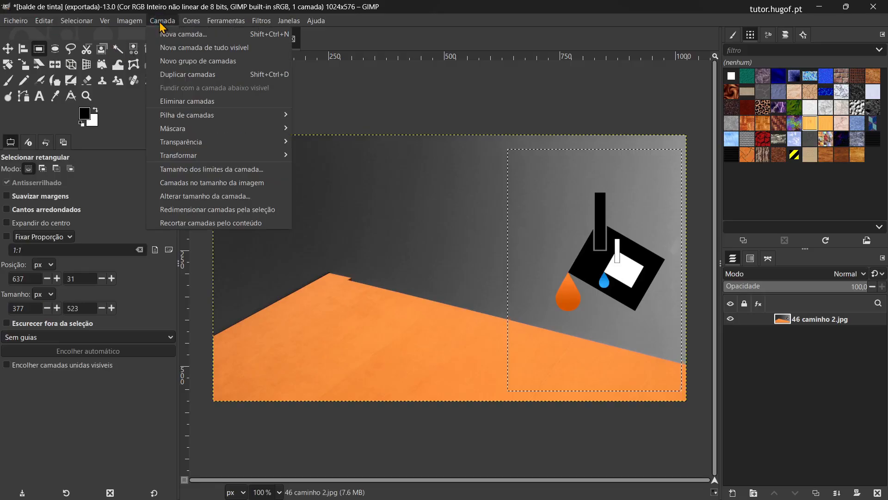
mouse_move(176, 143)
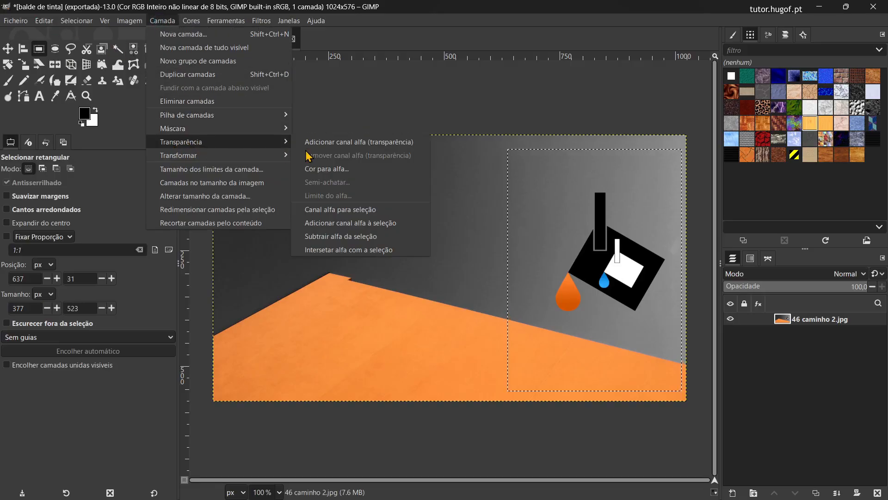
click(353, 145)
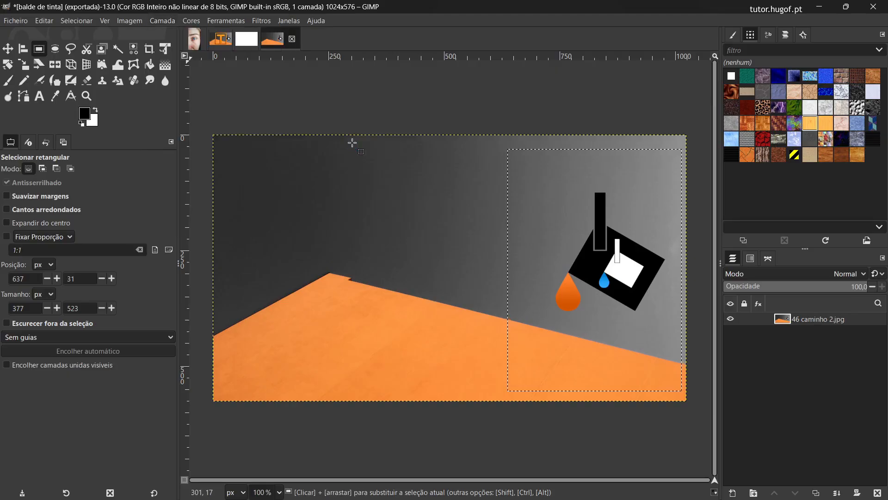
key(Delete)
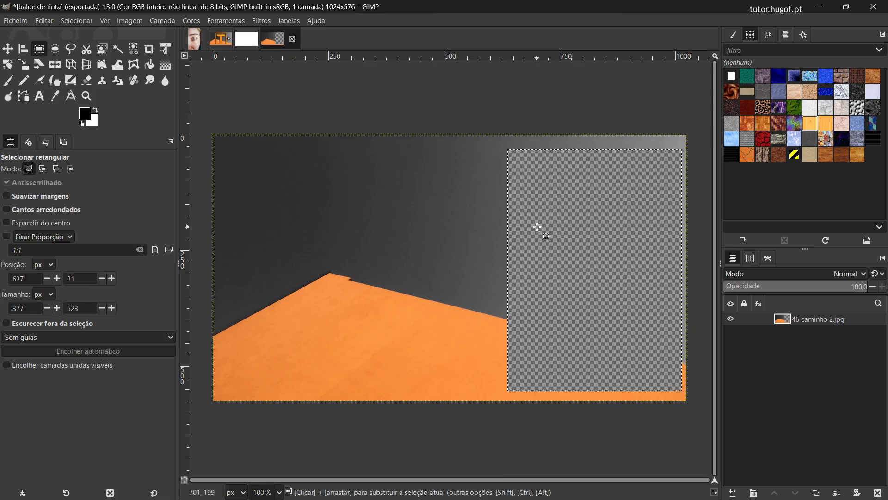
Step: Export the image with the cut-out area as balde de tinta alfa.png with the default PNG options
click(20, 22)
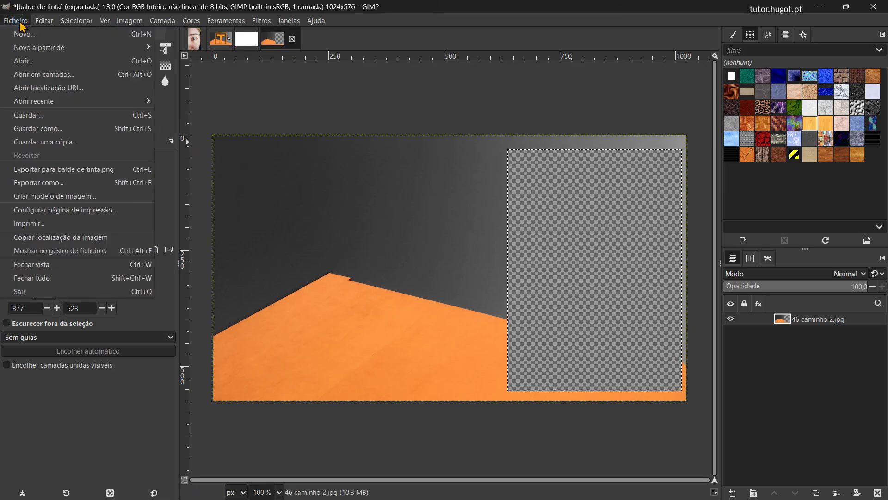
click(71, 183)
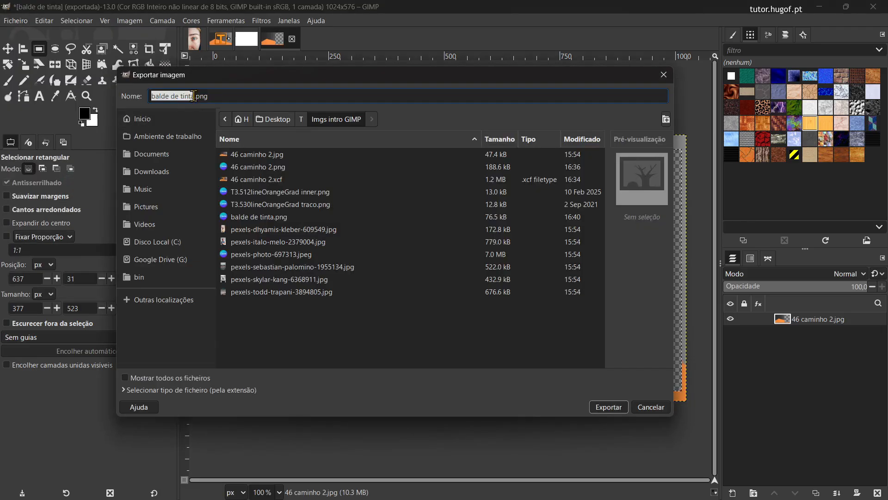
click(193, 95)
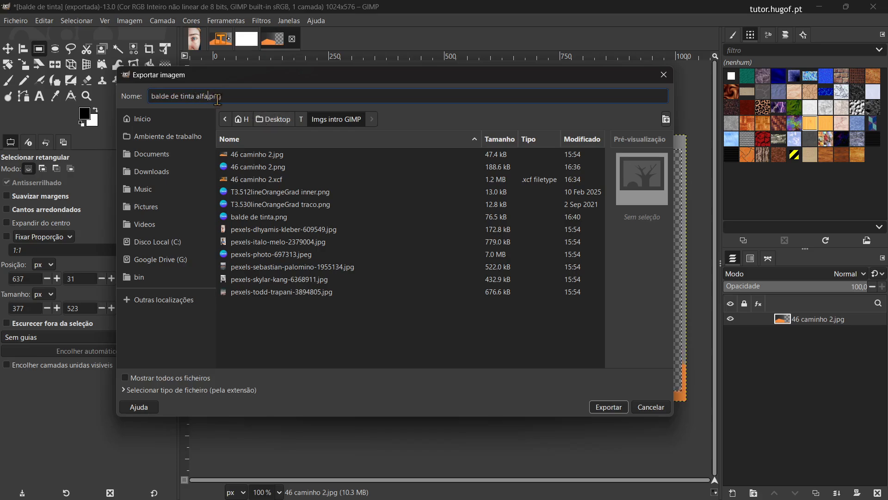
click(610, 408)
click(510, 321)
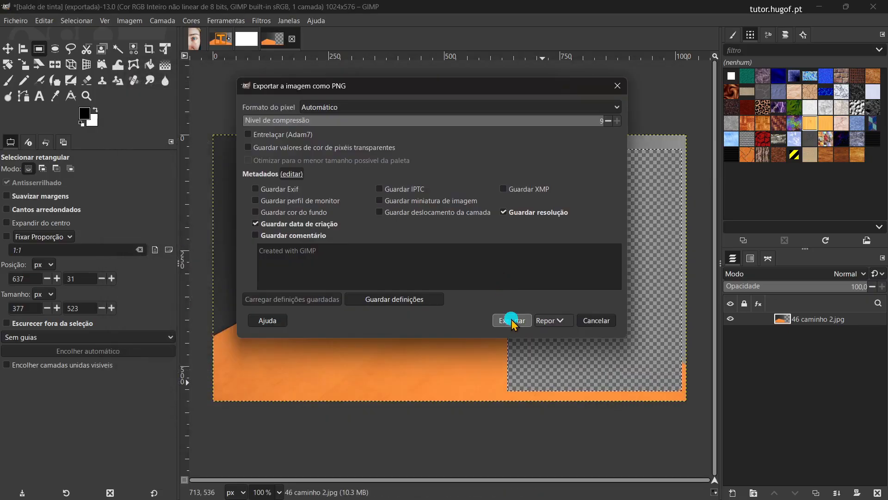
Step: Check the exported balde de tinta alfa.png in the Imgs intro GIMP folder, and undo the crop of the paint bucket image in GIMP
key(alt+Tab)
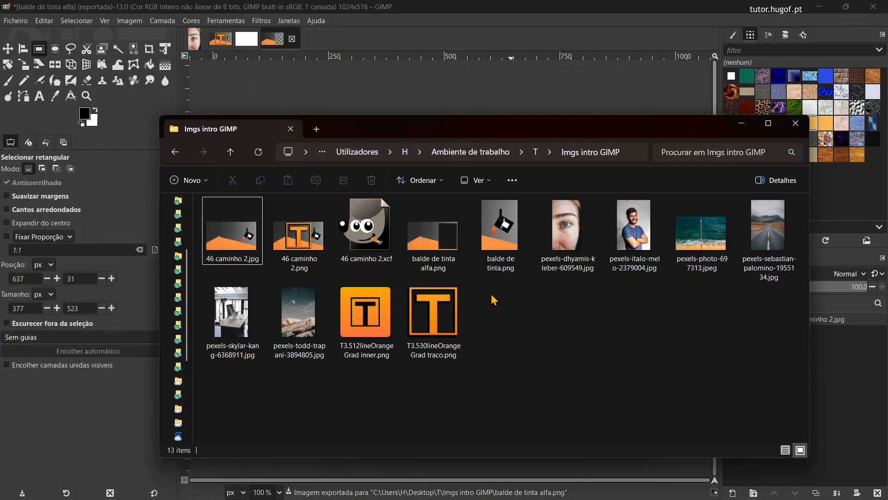
click(443, 234)
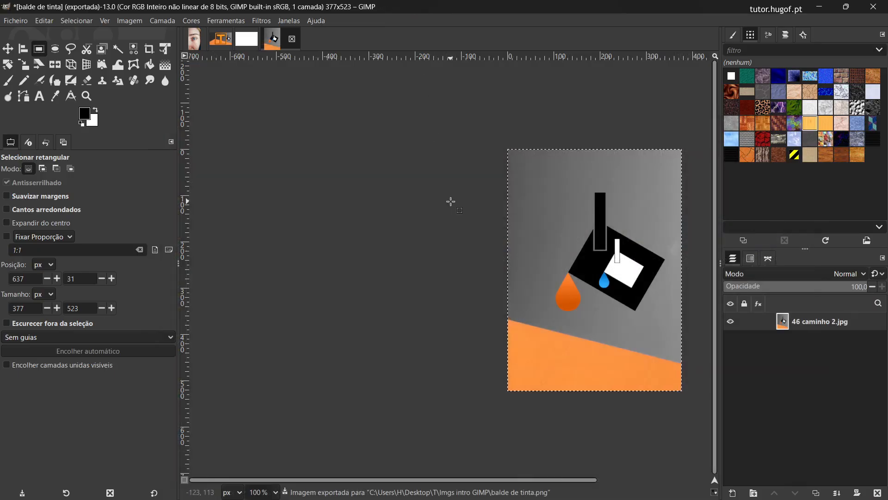
key(ctrl+z)
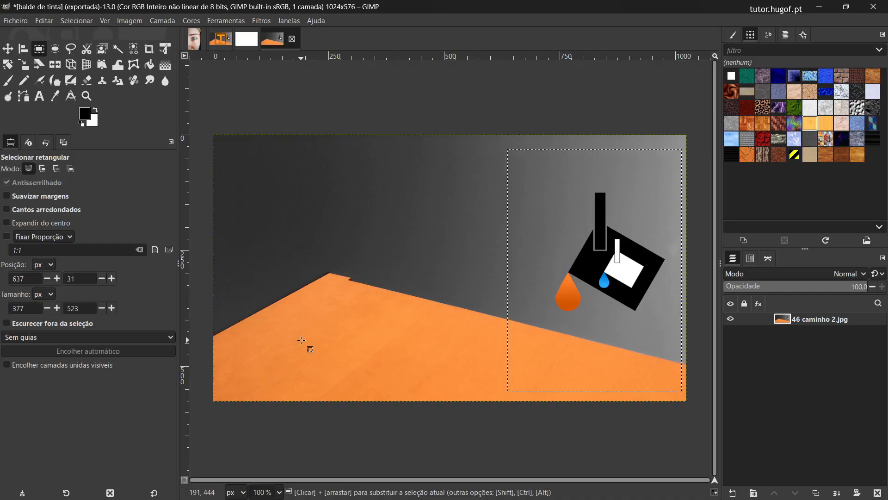
Step: Open pexels-photo-697313.jpeg from the Imgs intro GIMP folder in GIMP, converting it to the built-in sRGB colour profile
key(alt+Tab)
click(642, 237)
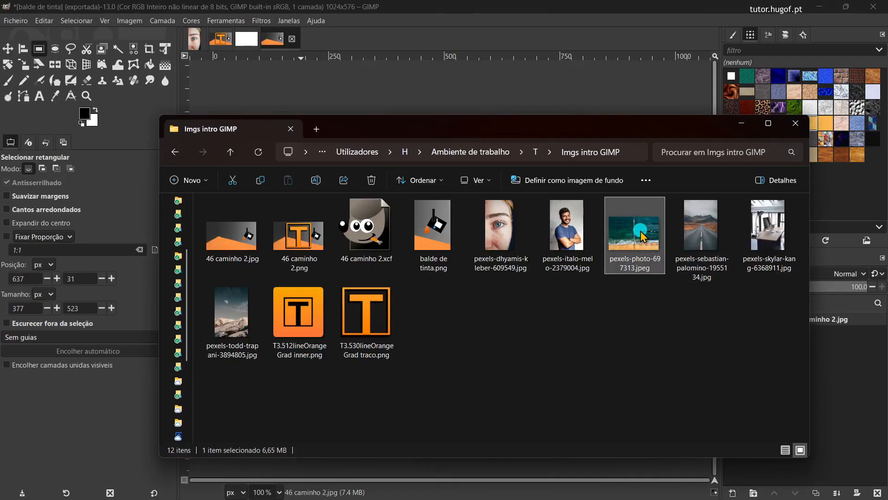
drag(642, 237, 86, 38)
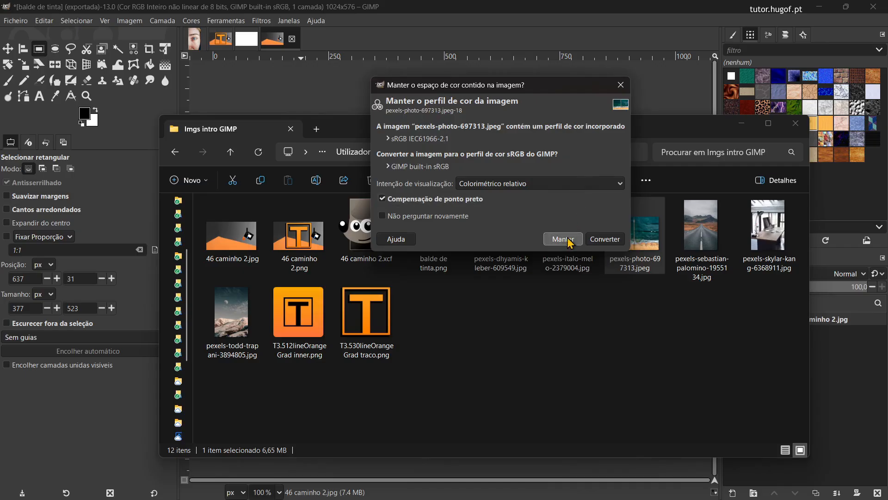
click(605, 239)
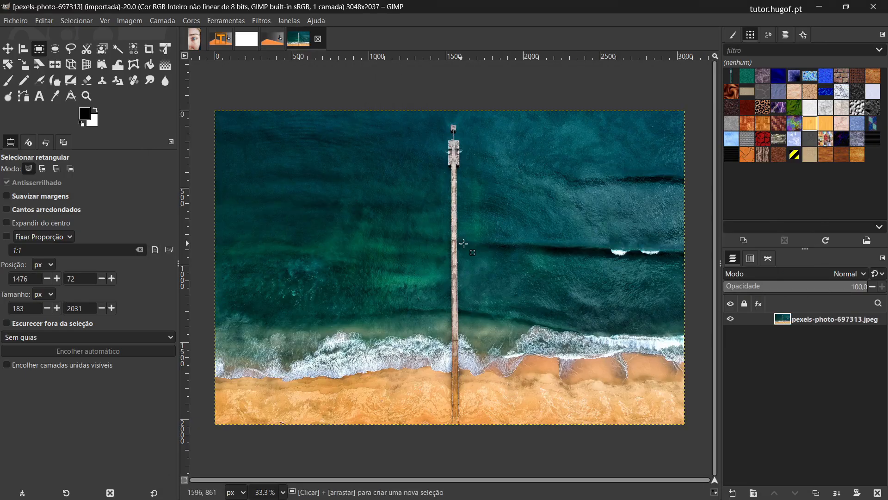
Step: Select the pier from its tip to the image's lower edge with a rectangle about 189 × 2031 px and copy the selected area
click(440, 120)
drag(440, 119, 467, 430)
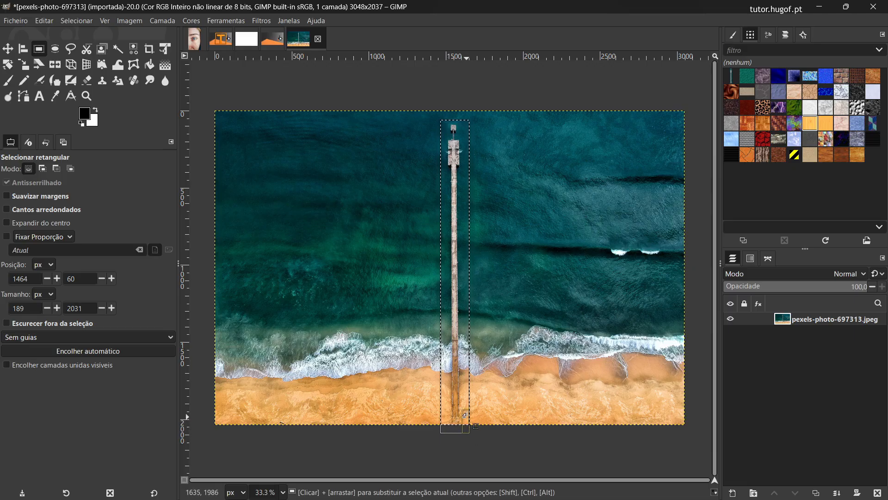
key(ctrl)
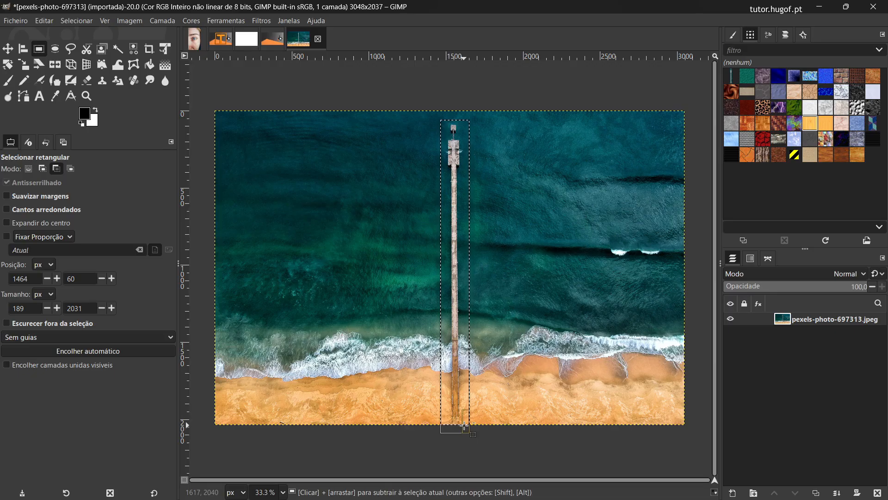
key(ctrl+c)
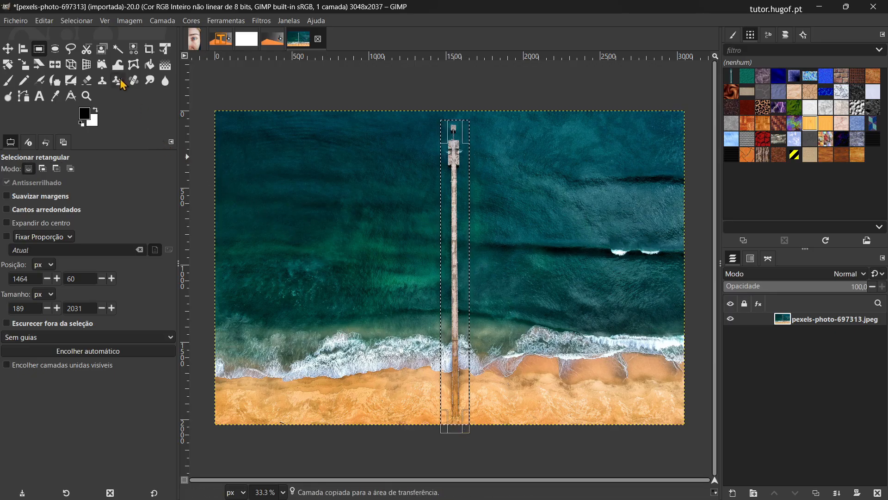
click(44, 22)
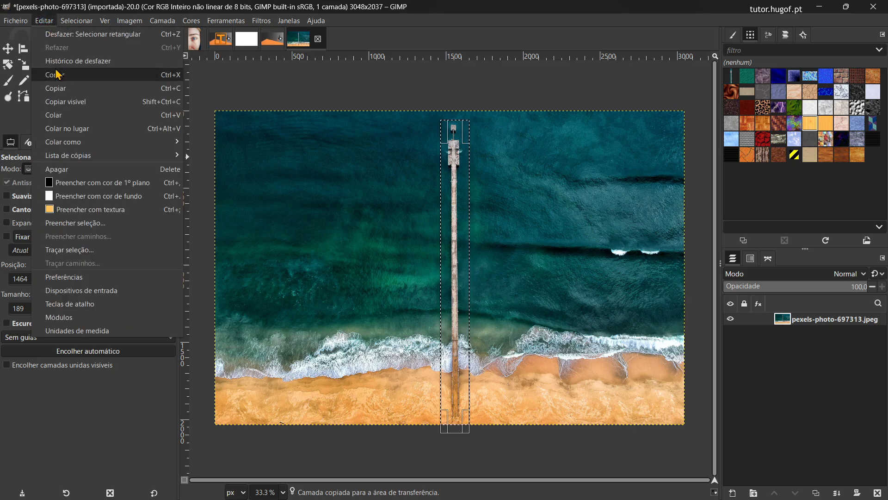
click(167, 96)
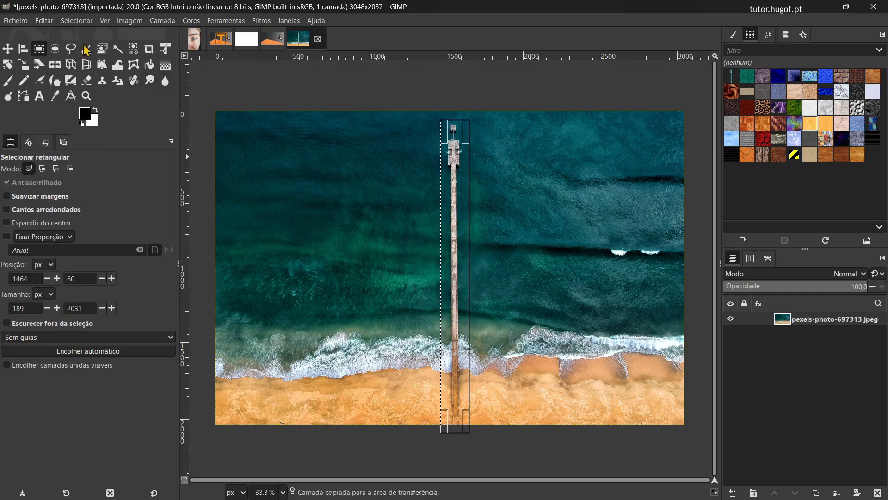
Step: Paste the copied pier as a new layer and move it to the left of the original pier
click(45, 21)
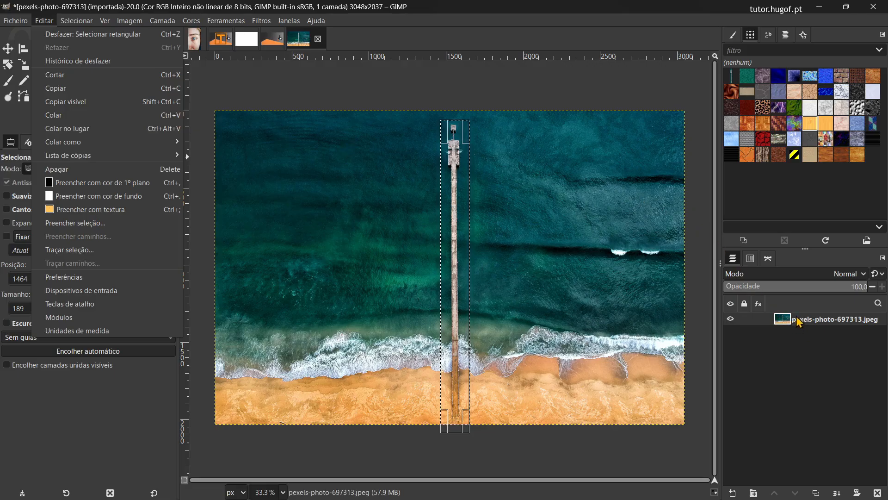
click(110, 117)
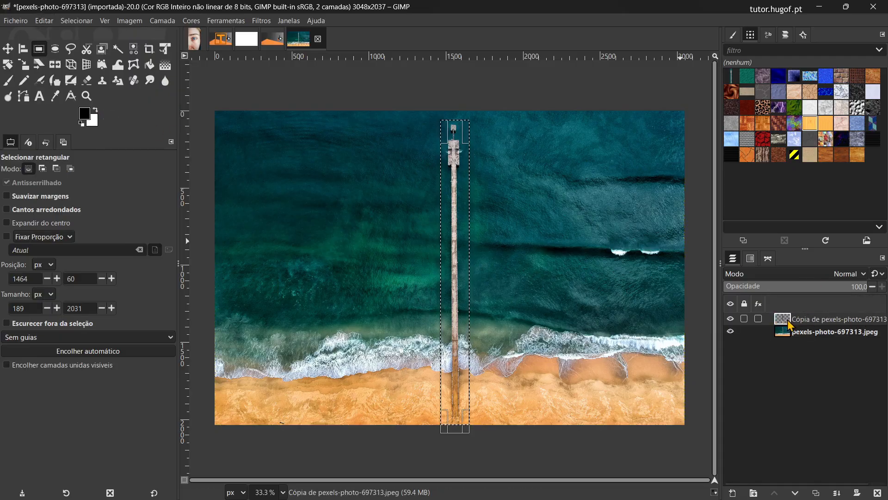
click(9, 51)
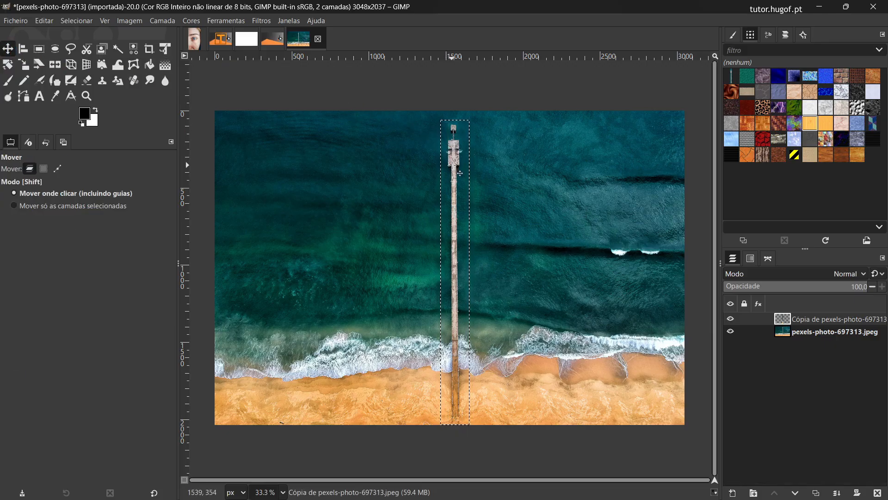
drag(454, 165, 372, 165)
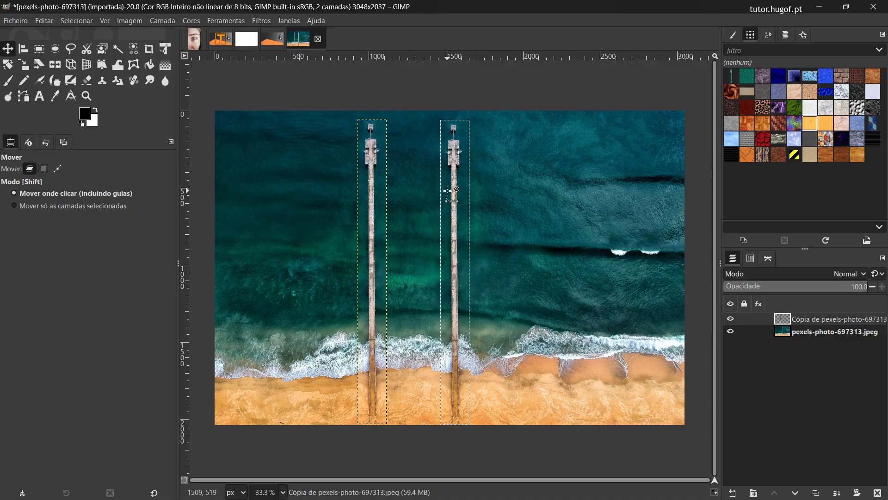
Step: Paste another copy of the pier between the two piers and toggle each layer's visibility off and on to inspect it
key(ctrl+v)
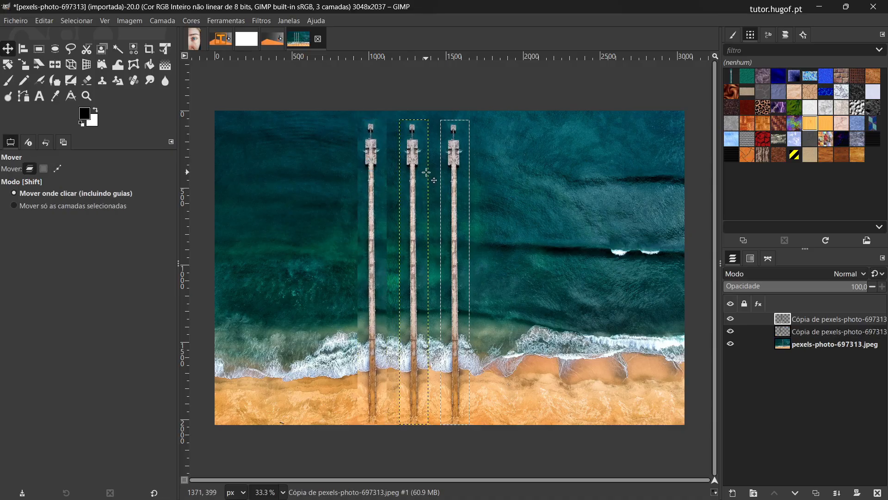
click(731, 319)
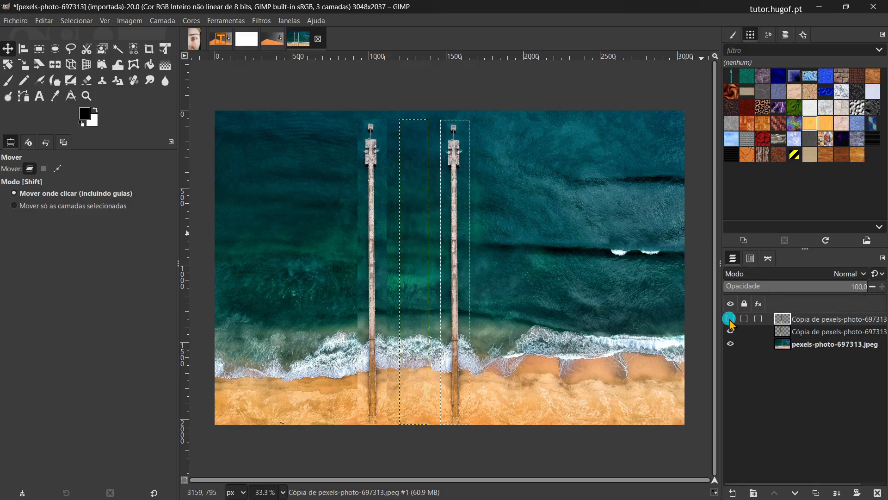
click(730, 319)
click(731, 331)
click(731, 332)
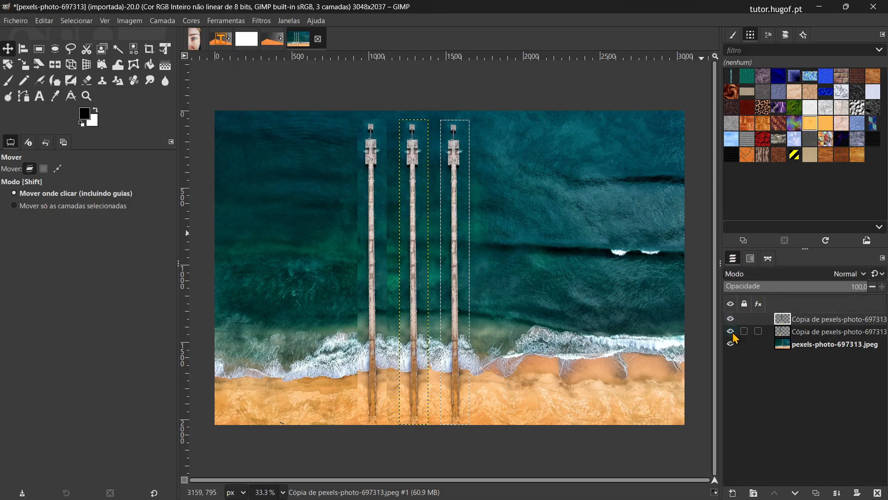
click(730, 343)
click(730, 343)
Step: Remove the current selection and start a Free Select outline at the lower right corner of the original pier
click(73, 50)
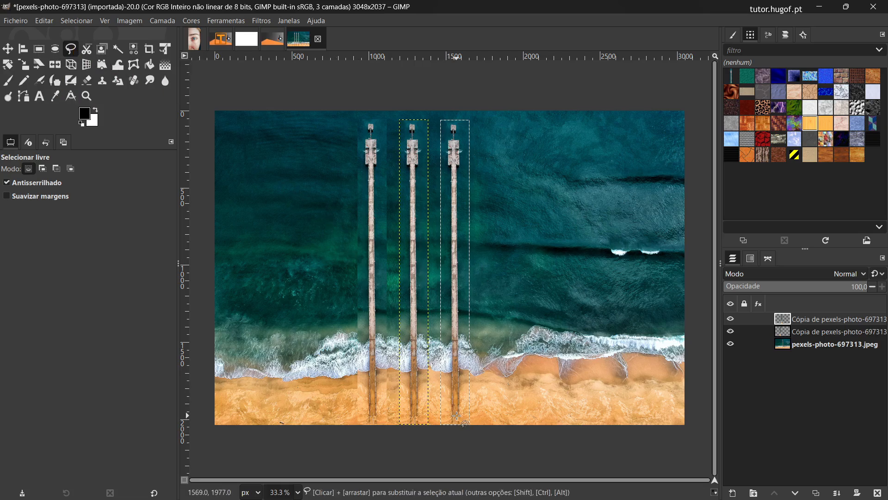
ctrl+scroll(456, 416, up, 4)
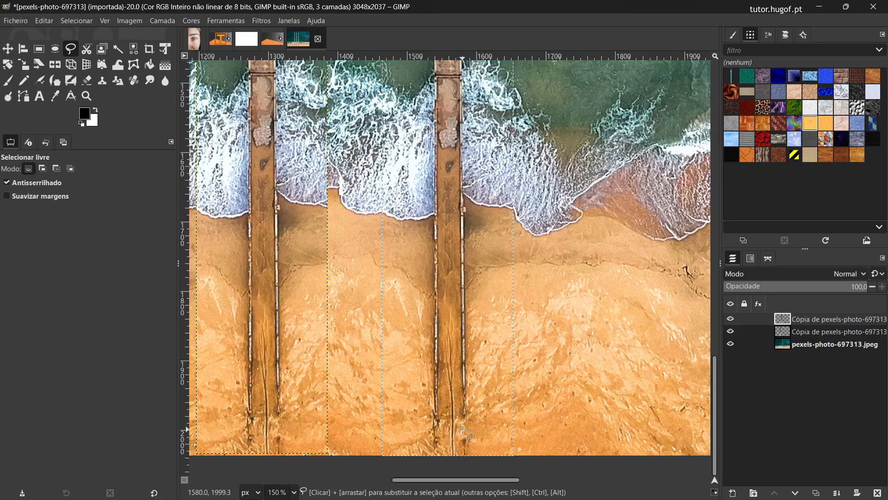
click(77, 21)
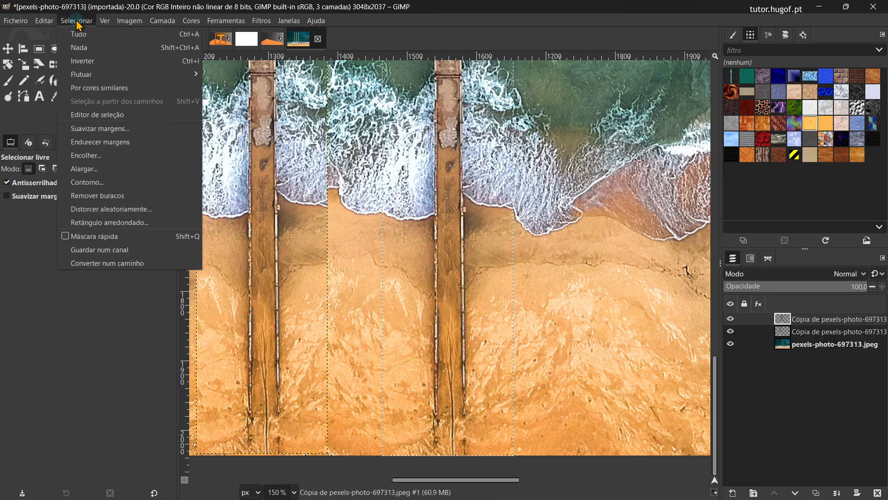
click(80, 48)
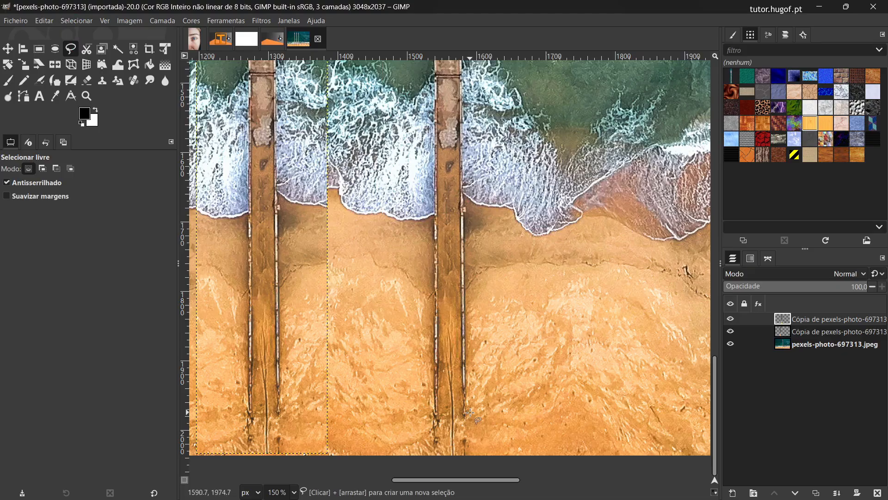
click(466, 457)
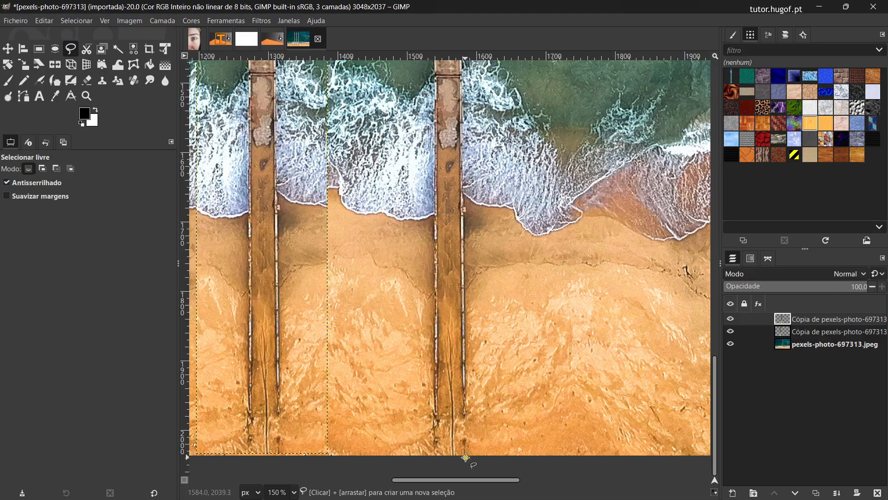
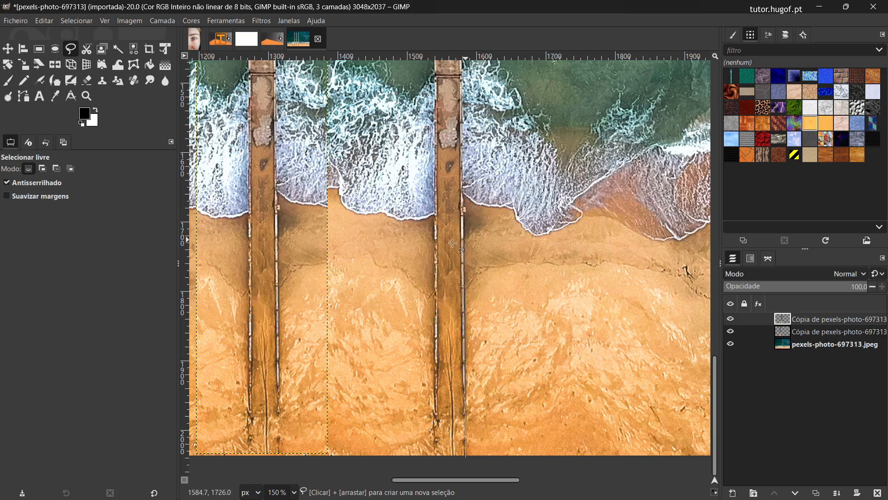
Step: Continue the Free Select outline up the original pier's right side to the upper right corner of its wide platform
scroll(500, 242, up, 2)
scroll(500, 241, up, 18)
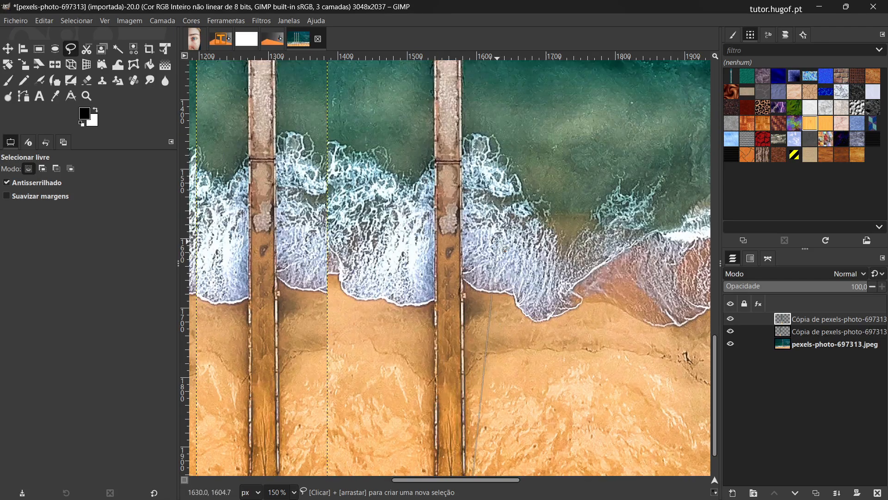
scroll(496, 241, up, 18)
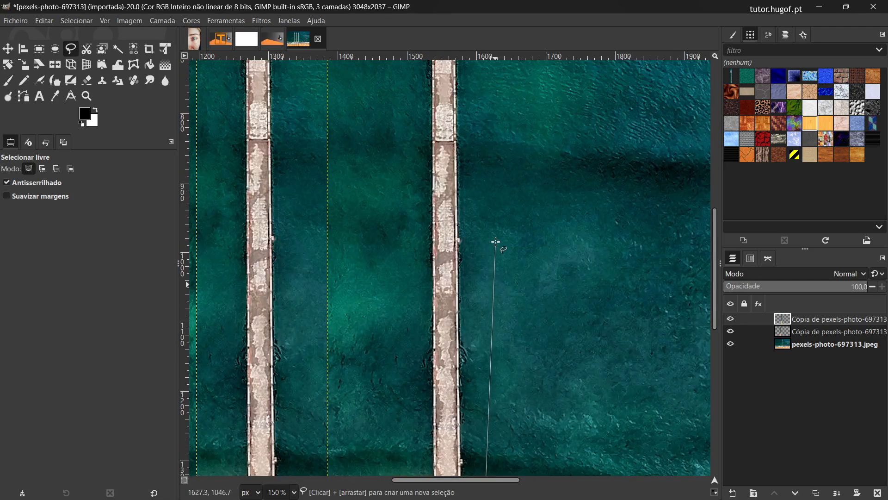
scroll(496, 242, up, 2)
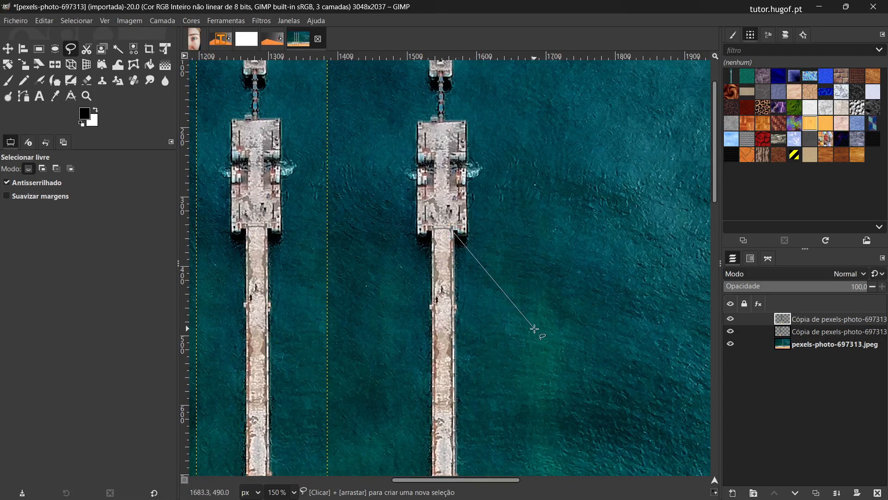
click(467, 234)
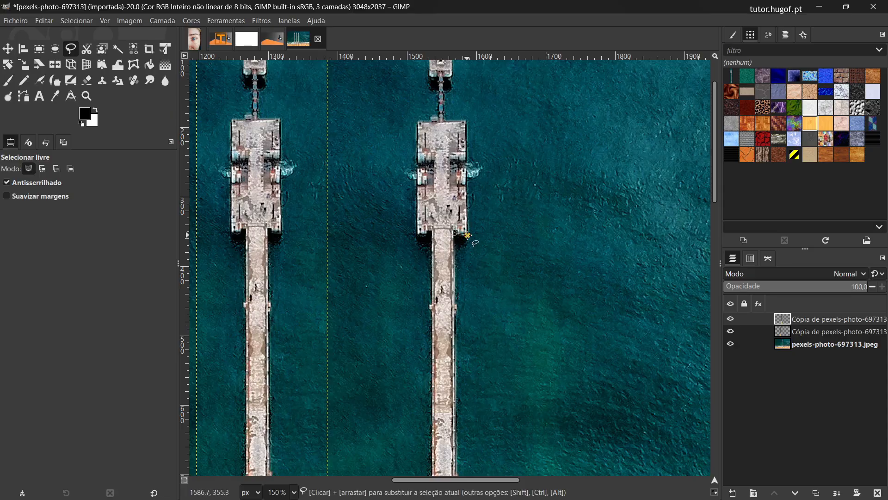
click(466, 120)
scroll(502, 158, up, 3)
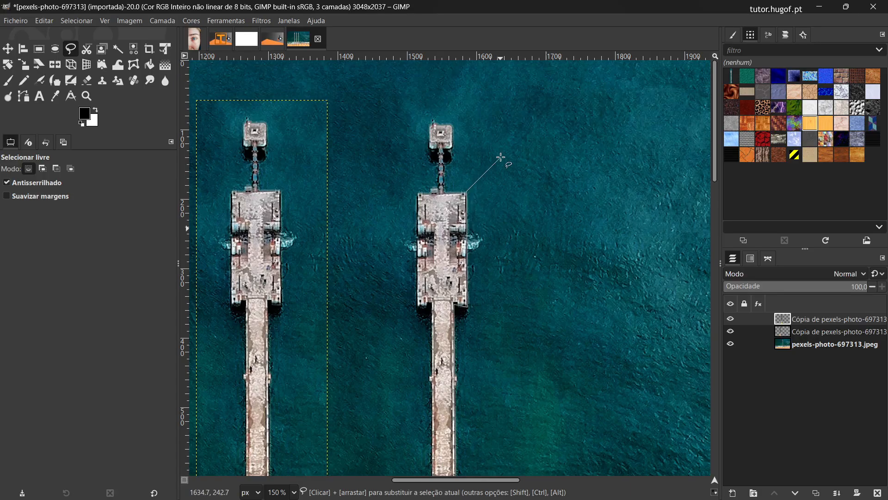
Step: Trace the outline around the narrow walkway and small tip platform, back to the wide platform's upper left corner
click(442, 192)
click(449, 148)
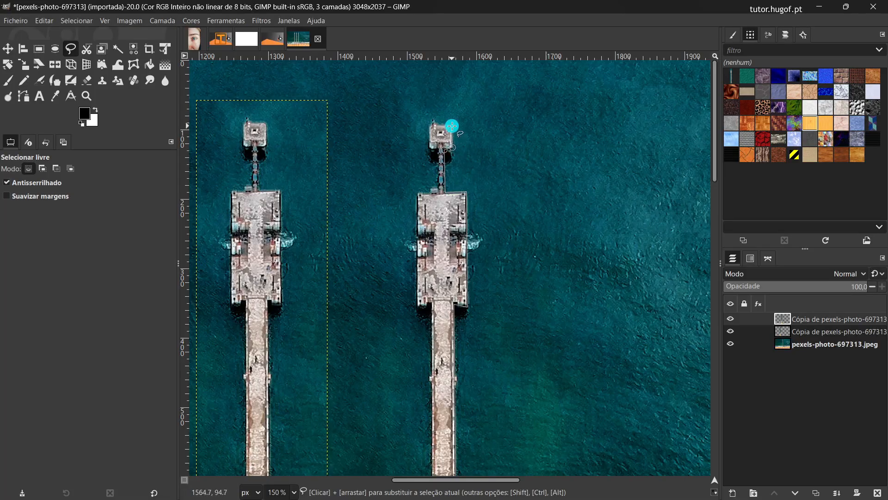
click(440, 111)
drag(440, 111, 430, 125)
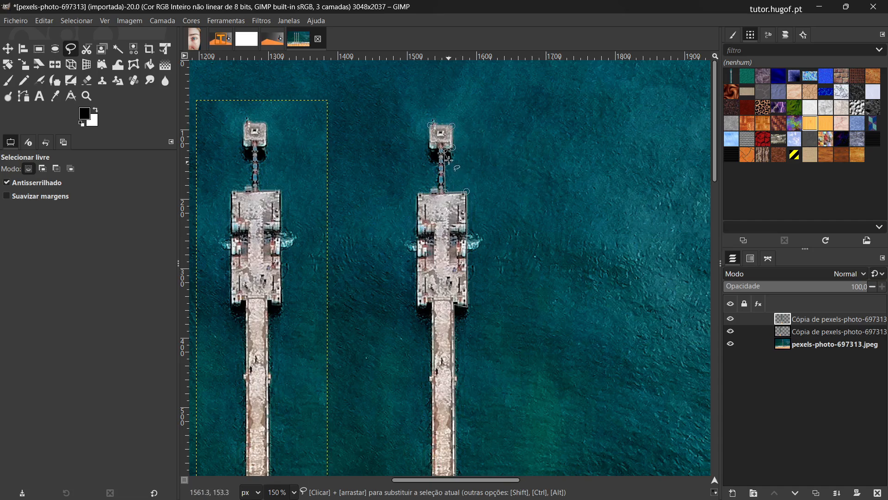
click(430, 141)
click(430, 147)
click(434, 149)
click(438, 188)
click(429, 189)
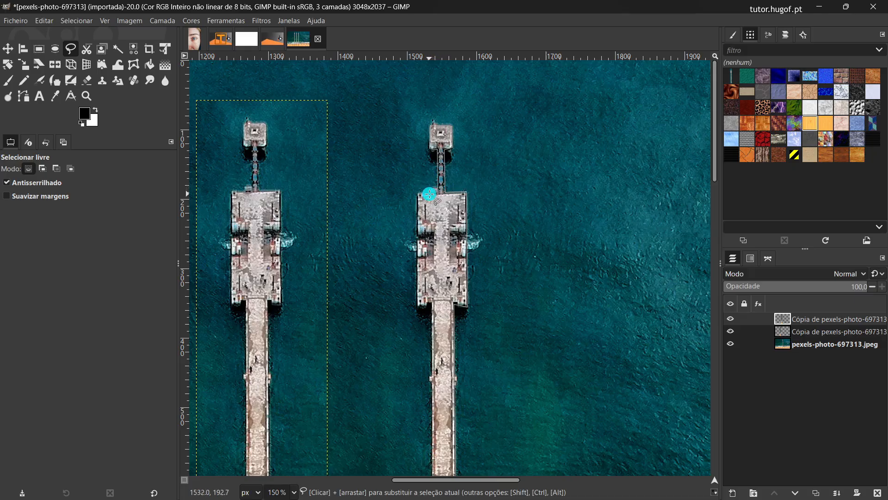
click(417, 193)
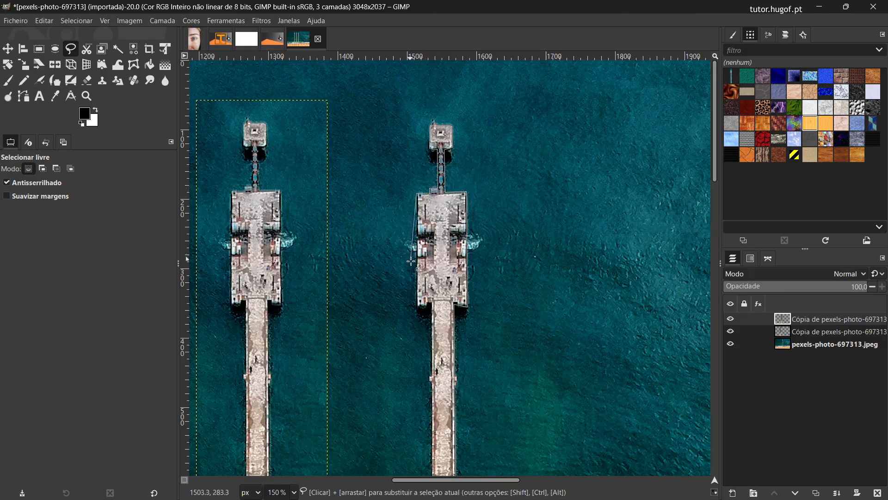
Step: Trace the outline down the original pier's left side and close it below the image's lower edge
click(418, 307)
click(431, 304)
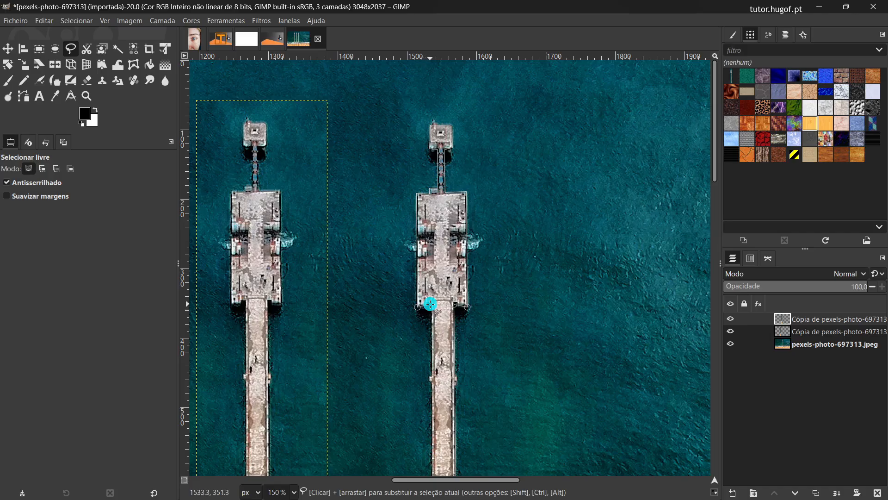
scroll(431, 331, down, 15)
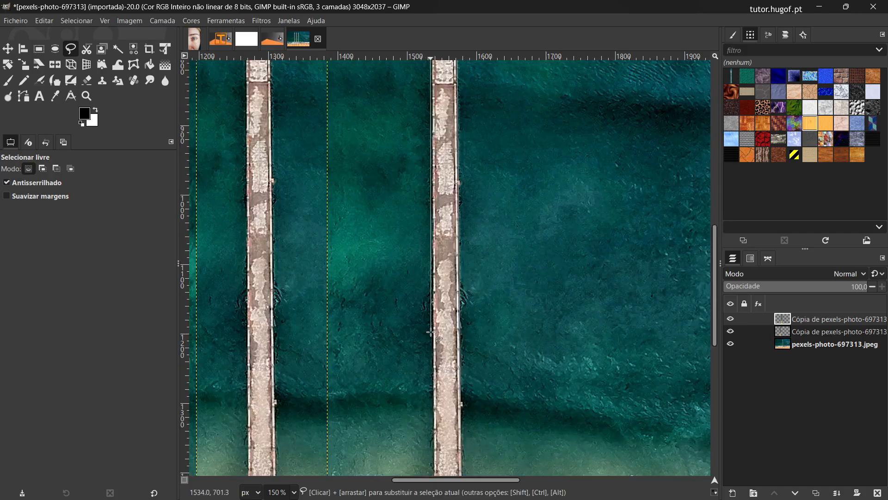
scroll(431, 332, down, 3)
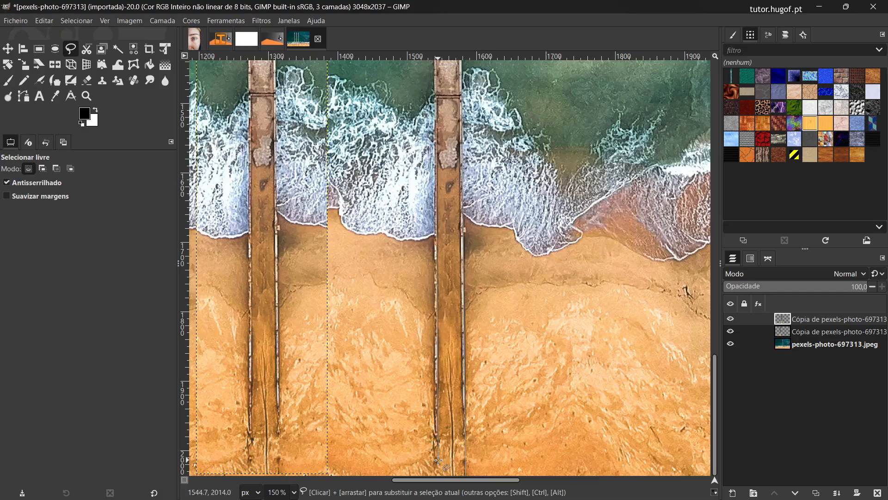
ctrl+scroll(439, 460, down, 2)
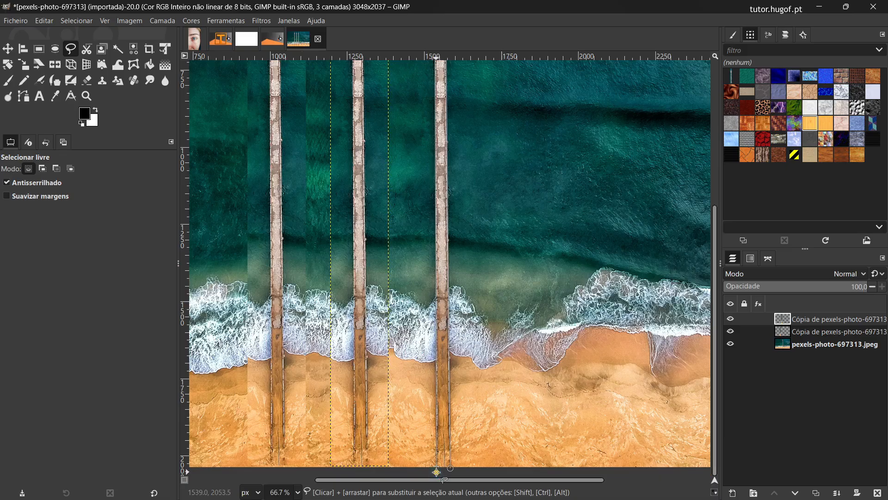
click(436, 472)
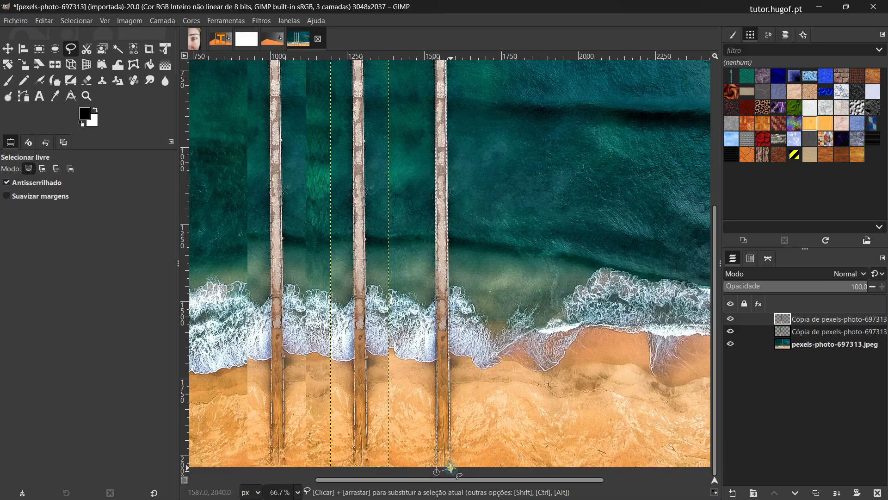
Step: Copy the outlined pier from the original photo layer pexels-photo-697313.jpeg and paste it as a new layer
scroll(454, 324, up, 5)
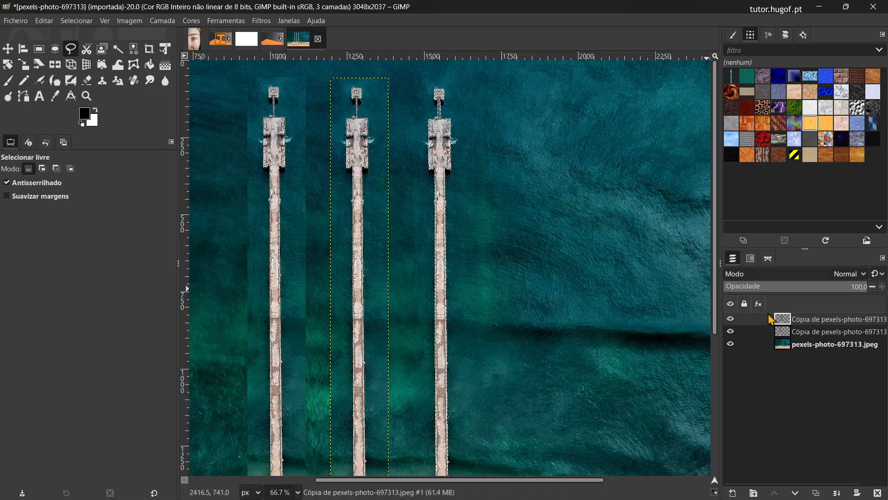
click(787, 347)
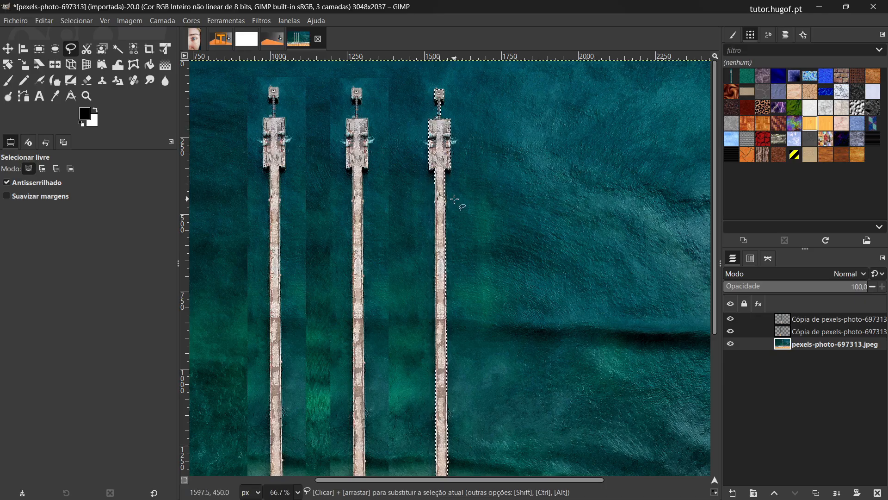
key(ctrl+c)
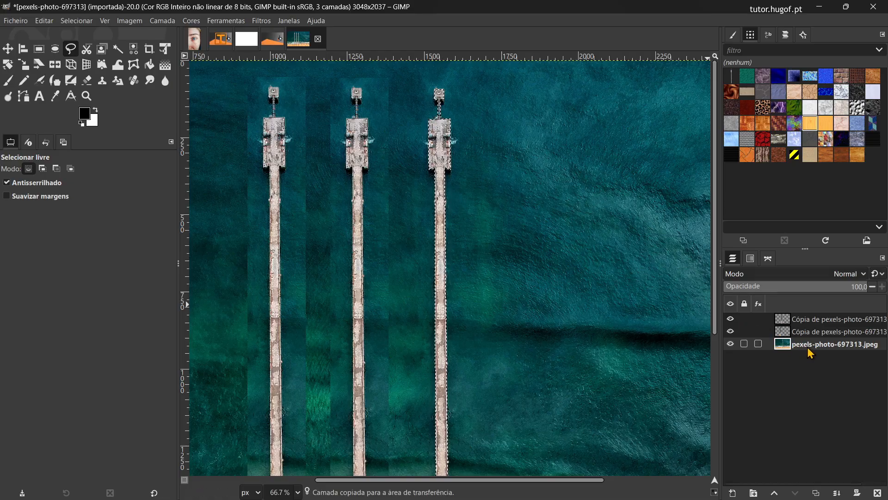
key(ctrl+v)
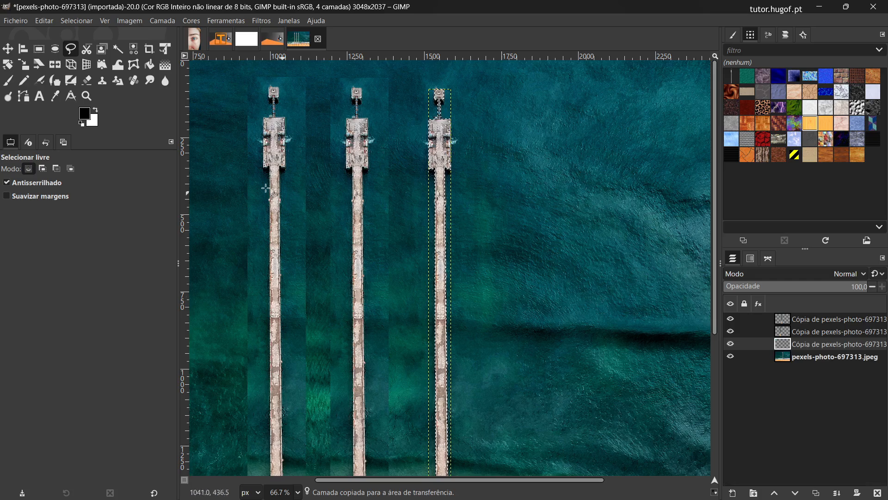
Step: Move the pasted pier cutout to the right of the original pier and remove the selection
click(8, 49)
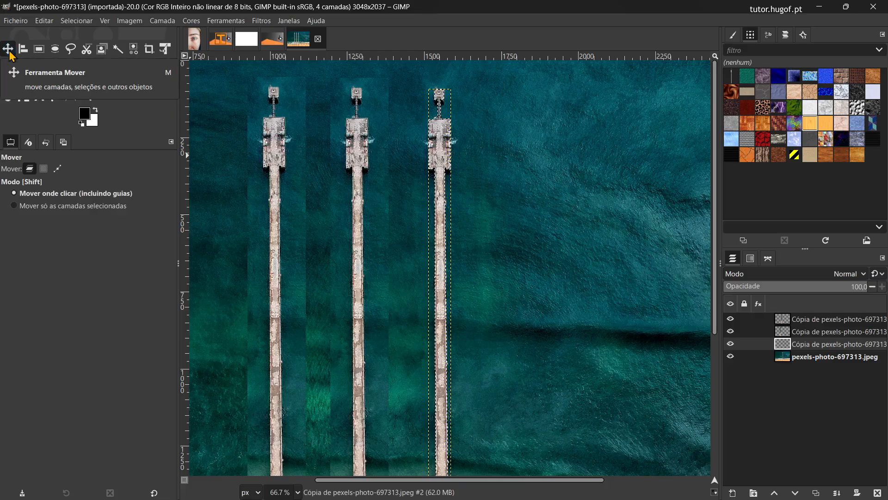
drag(442, 155, 500, 156)
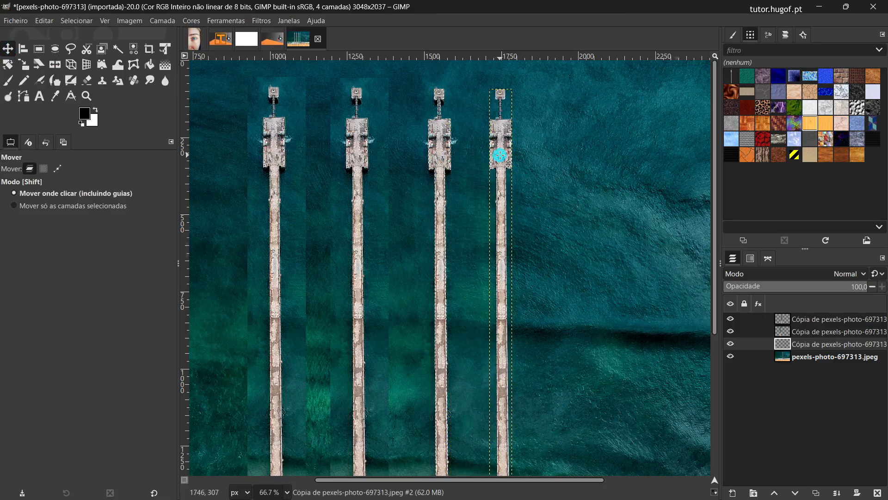
scroll(615, 341, down, 2)
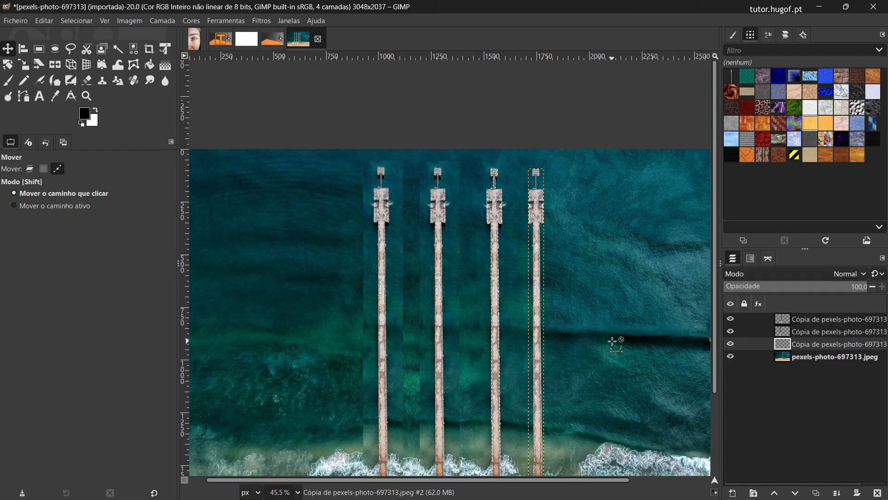
scroll(615, 341, down, 2)
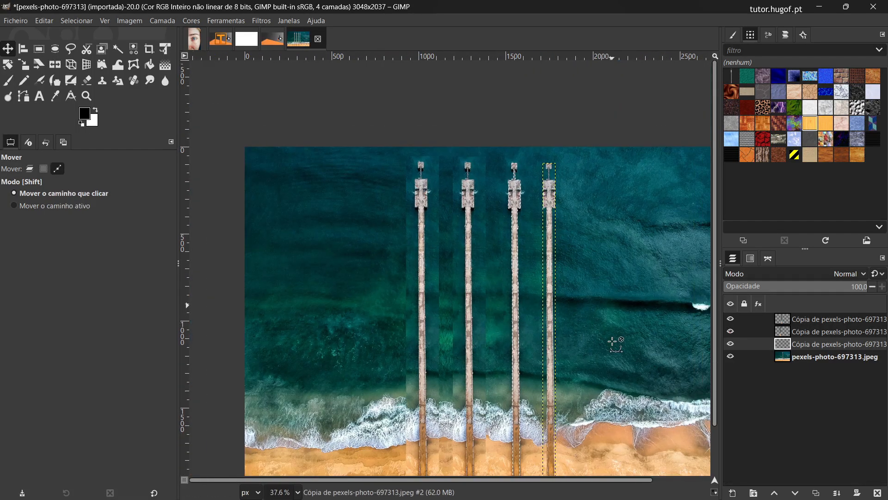
scroll(612, 342, down, 2)
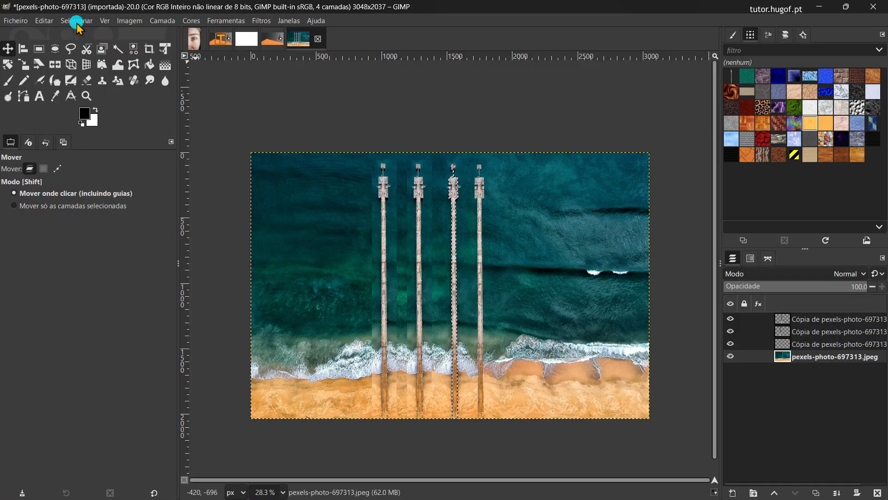
click(77, 20)
click(79, 49)
Step: Hide the two upper layers holding the rectangular pier copies
scroll(470, 370, up, 3)
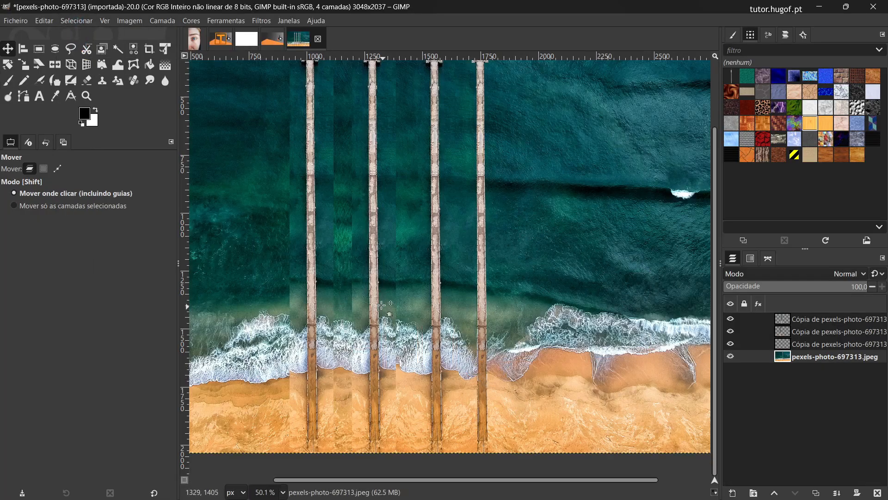
click(731, 331)
click(730, 319)
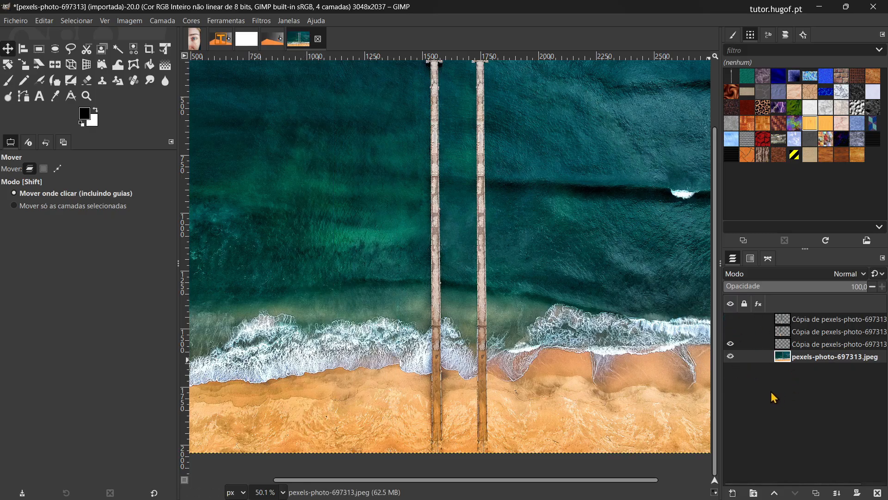
Step: Set up the Clone tool with the Smooth Clone (Press.Ctrl) preset and a brush size of 50
key(shift+ctrl+j)
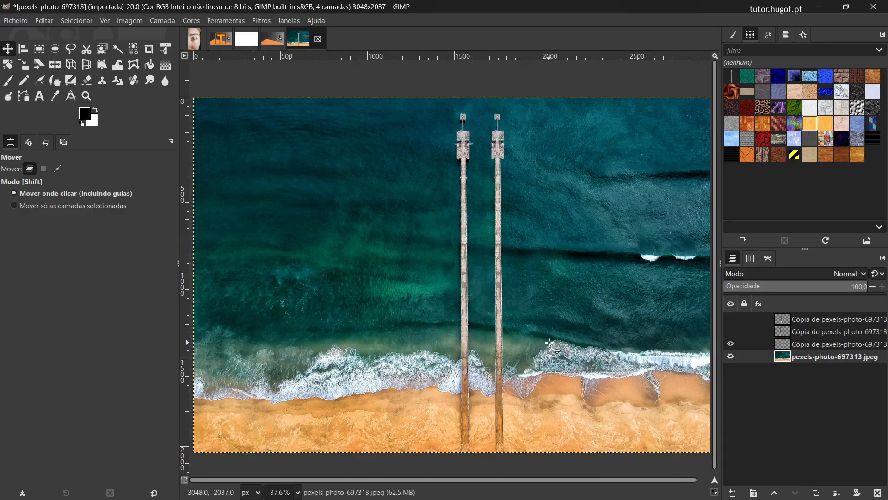
click(102, 82)
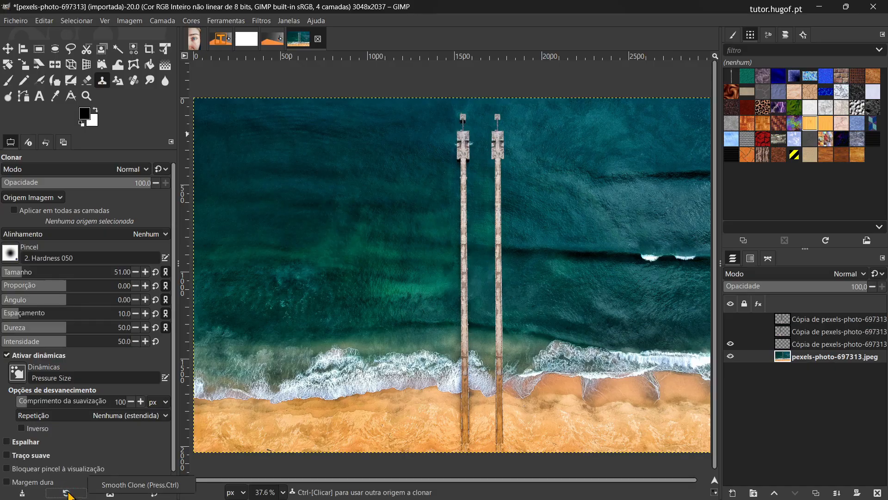
click(150, 489)
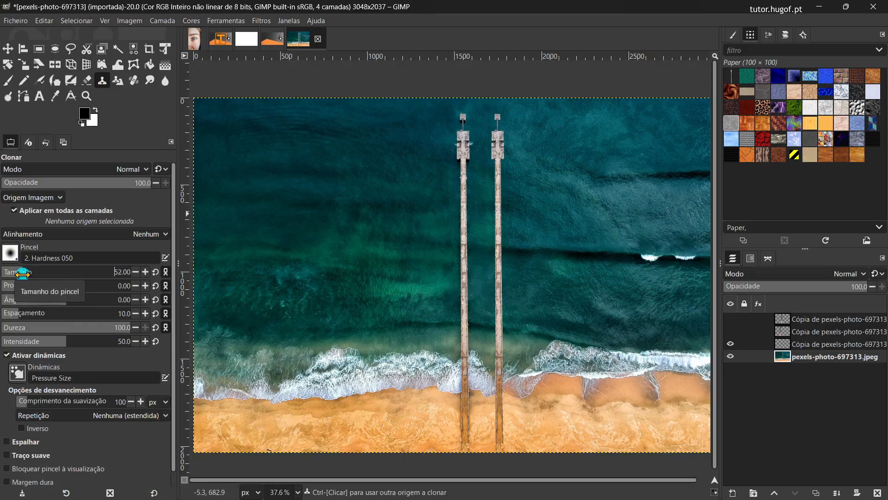
click(135, 272)
click(134, 272)
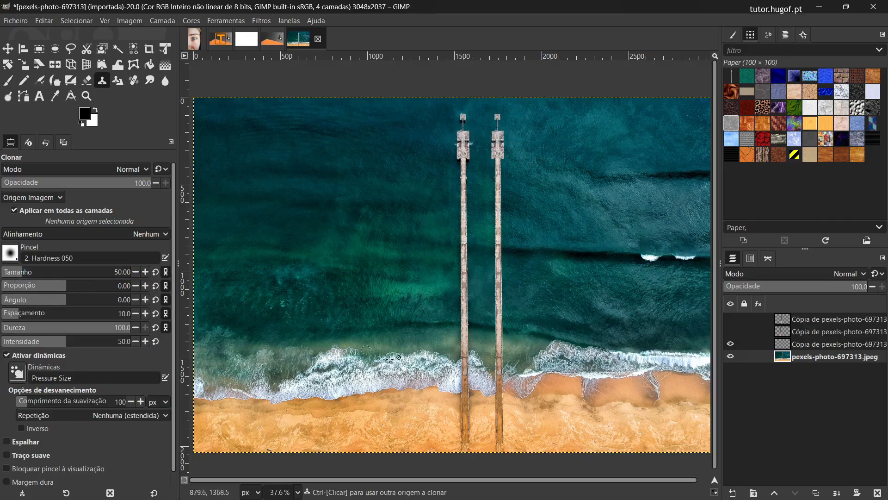
Step: Sample the base of the original pier as clone source and paint a full copy of the pier to its left
key(ctrl)
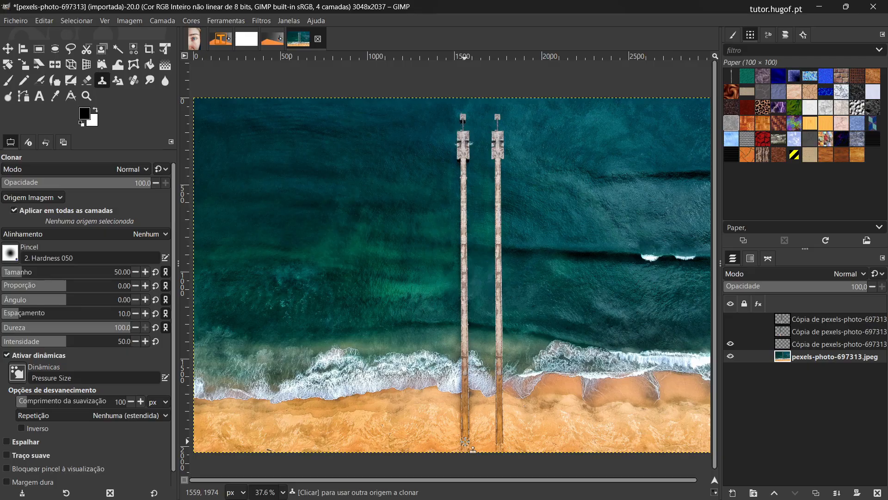
ctrl+click(465, 442)
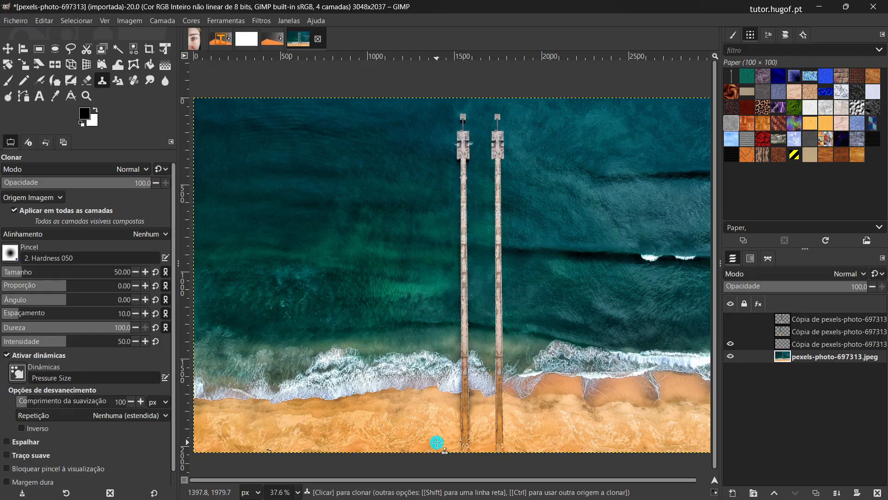
mouse_move(437, 443)
mouse_down()
mouse_move(435, 118)
mouse_move(435, 170)
mouse_up()
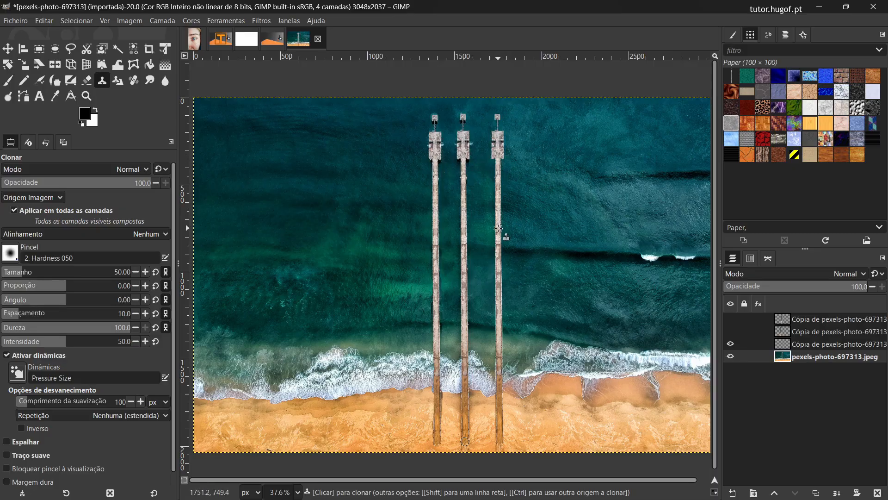
Step: Switch to the close-up eye photo and sample clean skin on the forehead as the Heal tool's source
click(193, 40)
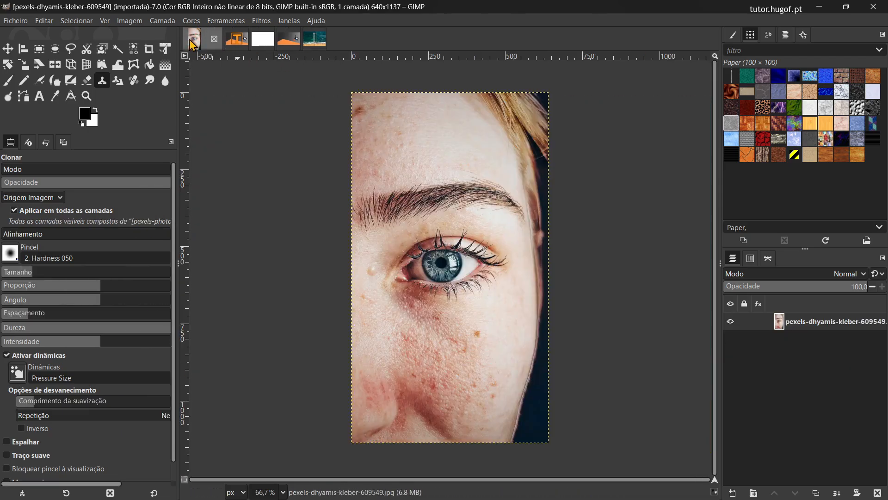
click(136, 82)
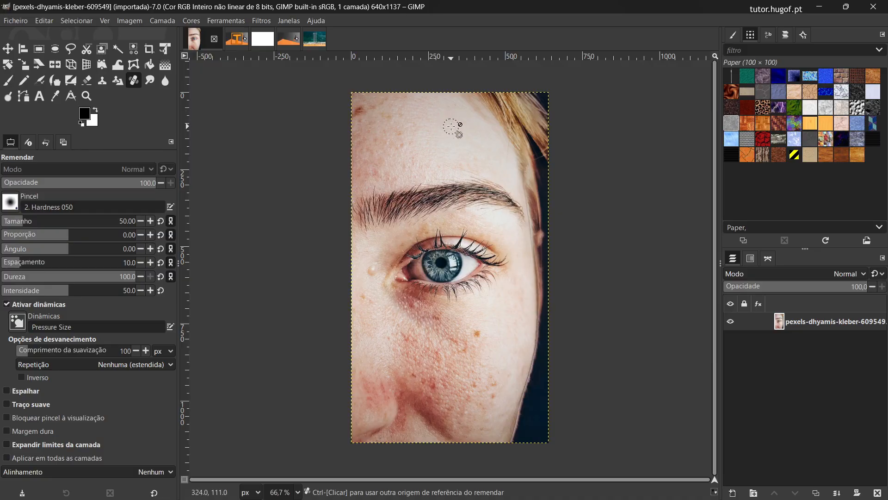
key(ctrl)
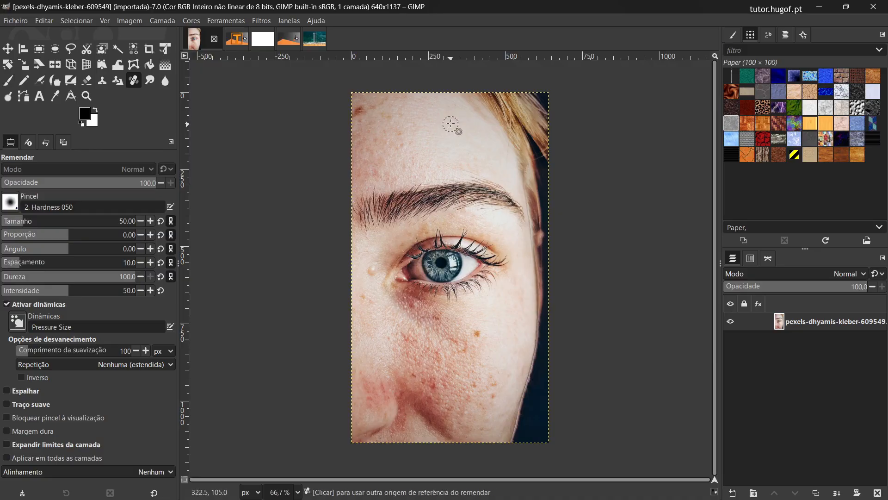
ctrl+click(450, 125)
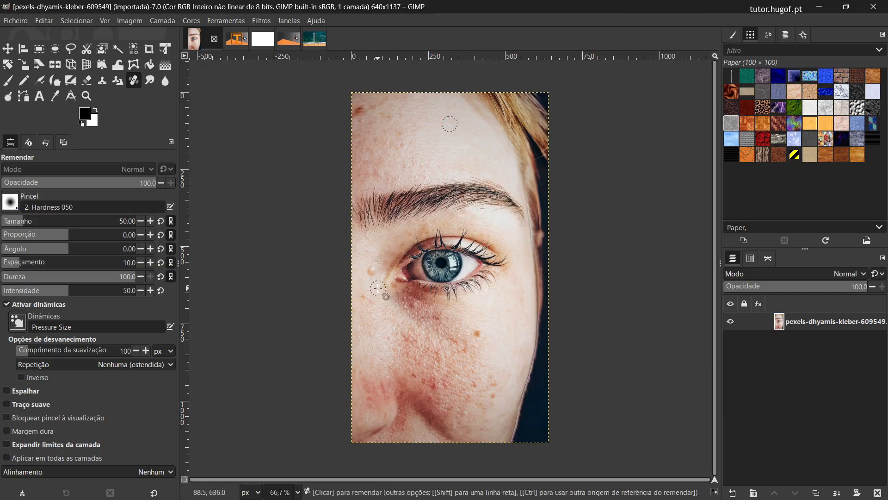
Step: Heal the bump beside the inner corner of the eye and the dark spots on the forehead and cheek
click(374, 272)
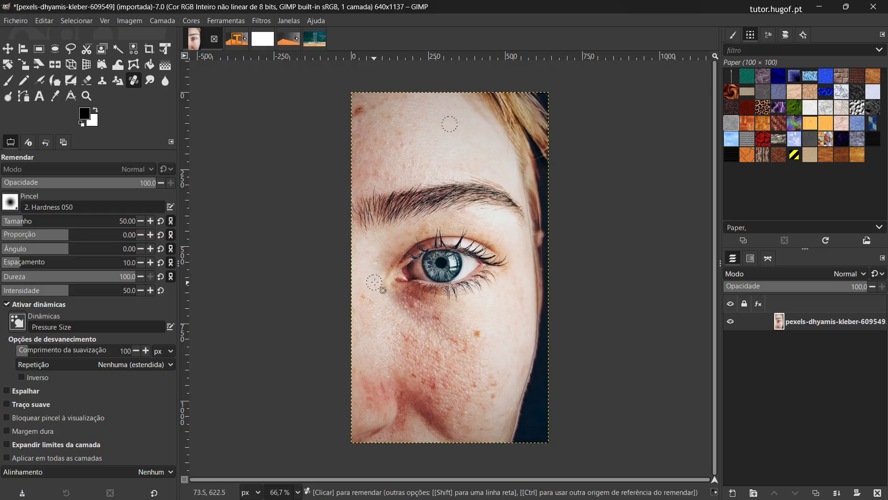
click(363, 112)
click(403, 115)
click(478, 334)
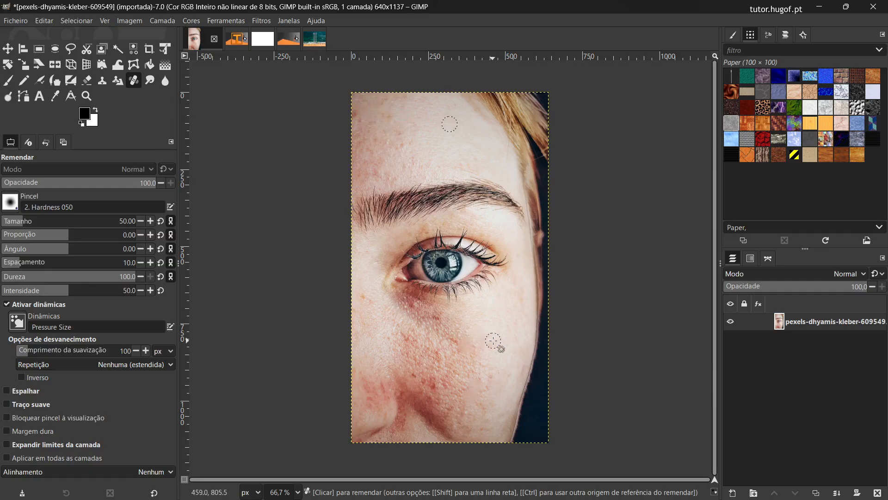
click(483, 363)
Step: Sample the skin below the eye as the new heal source and retouch the blemishes around it on the cheek
ctrl+click(431, 332)
click(452, 341)
click(425, 346)
mouse_move(425, 345)
mouse_down()
mouse_move(406, 336)
mouse_move(430, 323)
mouse_up()
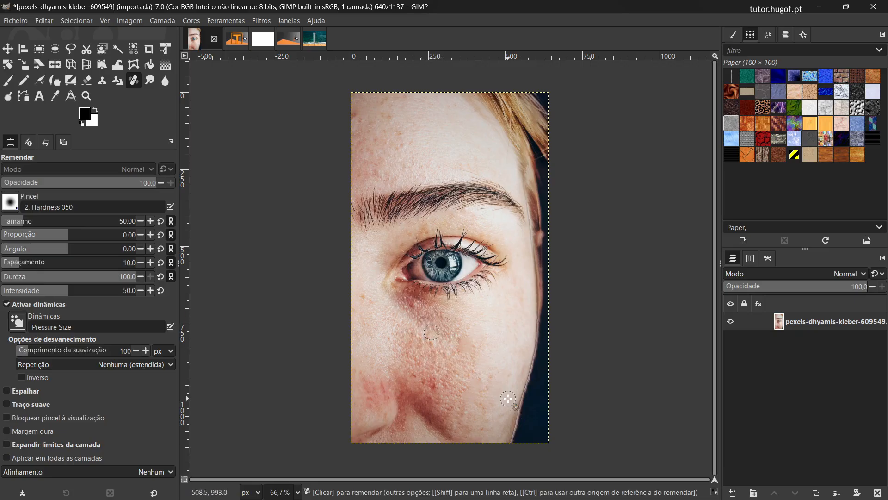
Step: Open pexels-italo-melo-2379004 and fit an elliptical selection of about 387 × 621 px around the man's face
drag(568, 246, 69, 37)
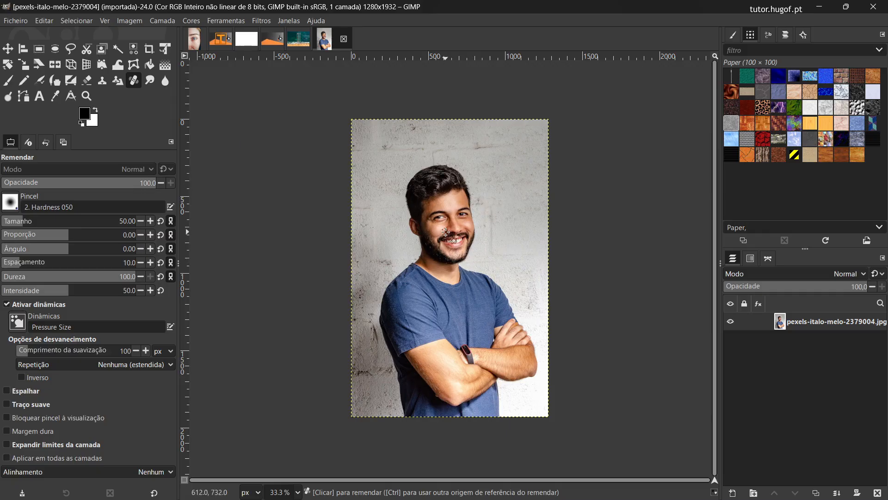
click(55, 49)
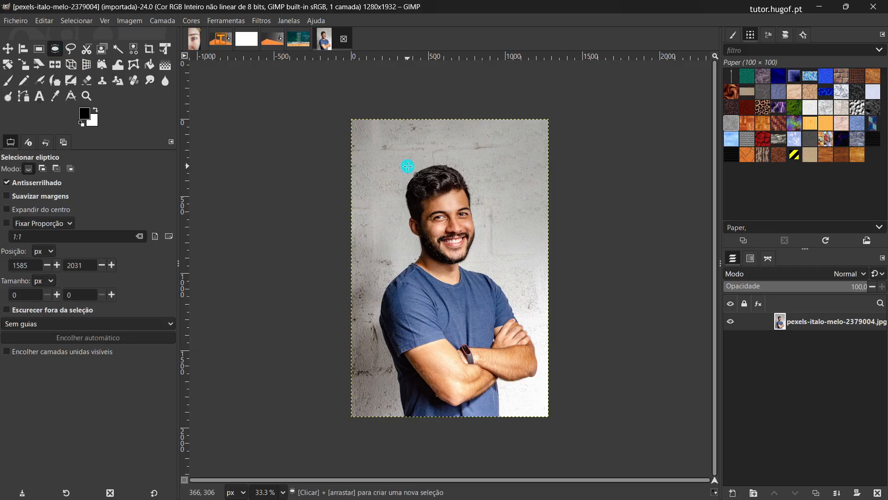
drag(407, 166, 481, 268)
drag(418, 181, 423, 175)
drag(481, 204, 474, 204)
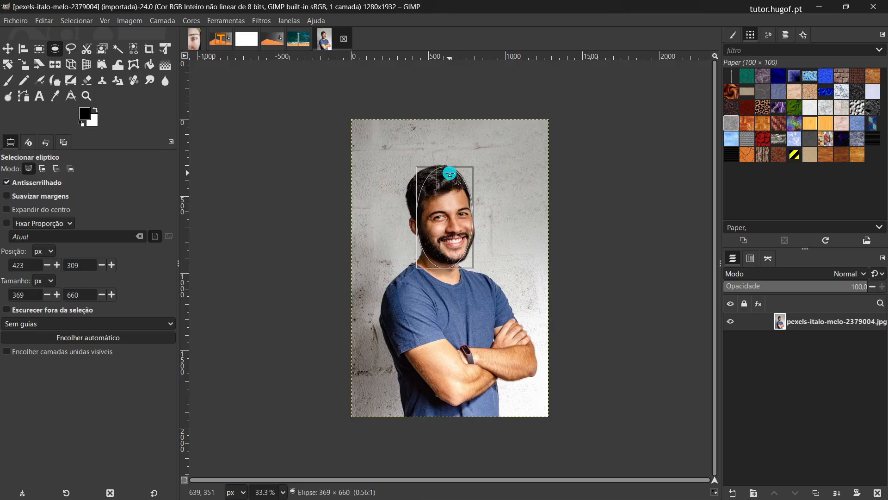
drag(452, 252, 446, 256)
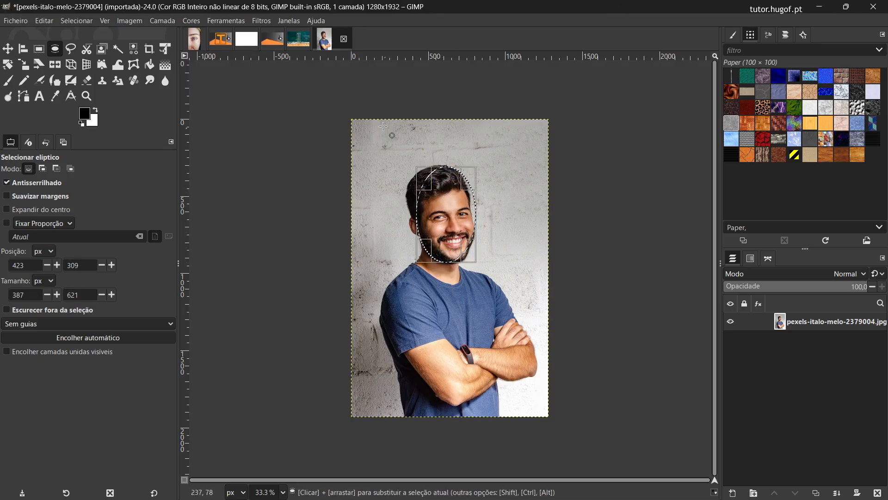
Step: Apply a Gaussian blur of 30.33 in X and Y to the selected face and remove the selection
click(261, 20)
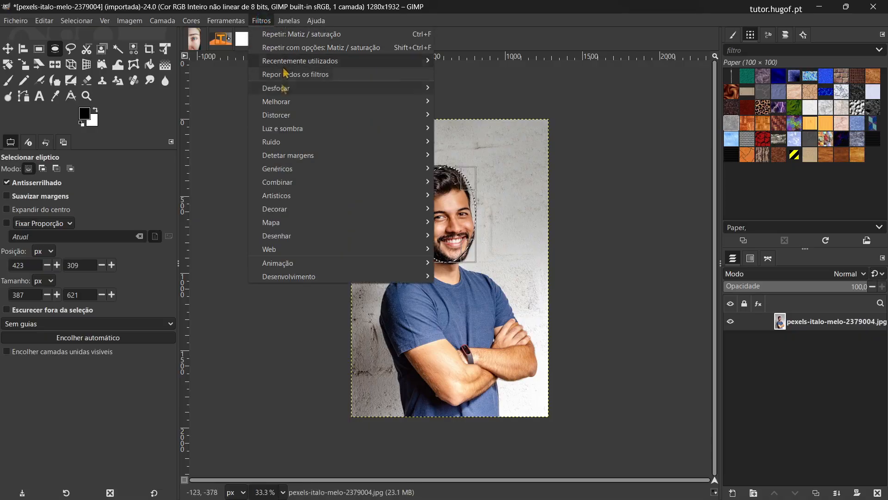
mouse_move(283, 91)
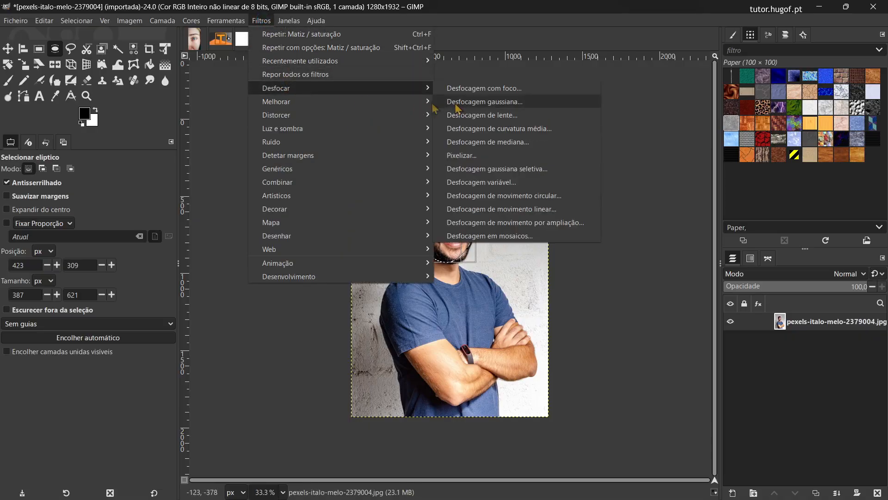
click(508, 105)
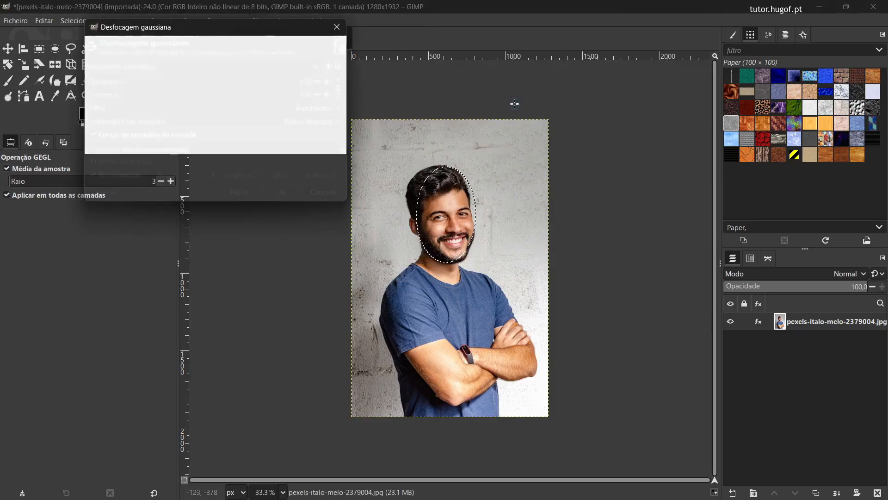
drag(101, 82, 155, 81)
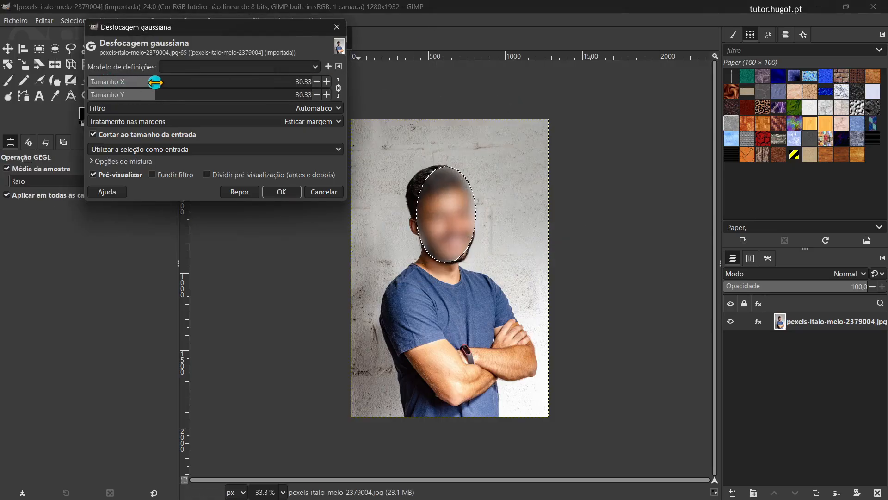
click(282, 192)
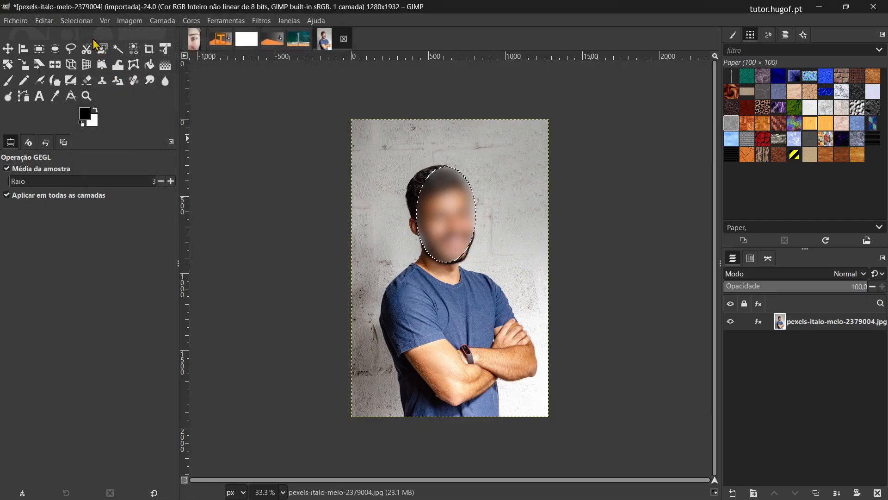
click(84, 21)
click(81, 47)
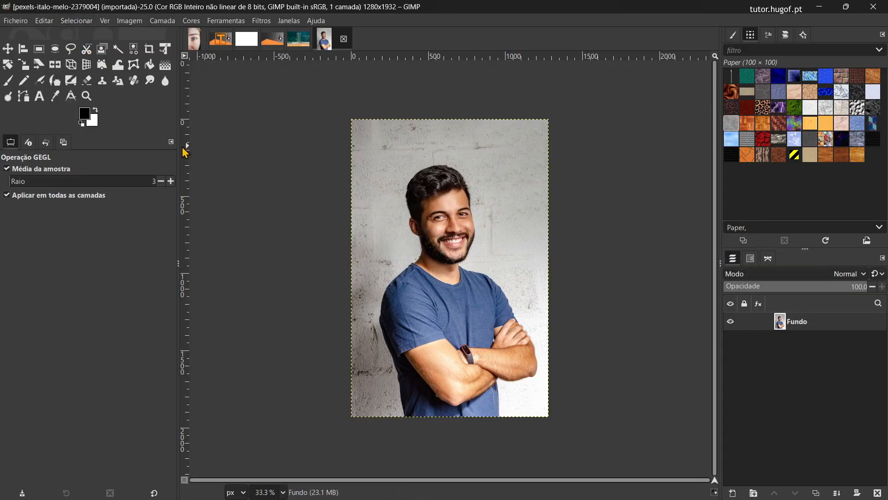
Step: Outline the man roughly with the Foreground Select tool in the unblurred portrait and confirm the outline
click(102, 50)
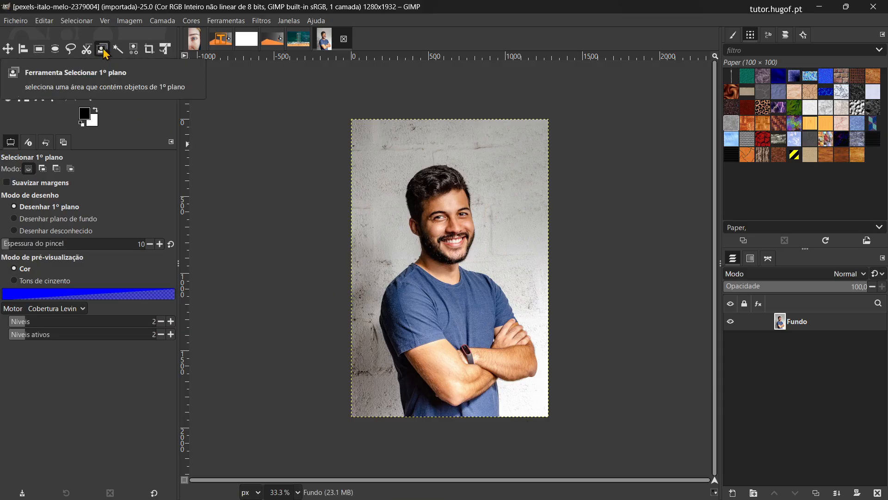
mouse_move(404, 423)
mouse_down()
mouse_move(374, 301)
mouse_move(412, 242)
mouse_move(407, 173)
mouse_move(425, 158)
mouse_move(480, 159)
mouse_move(486, 172)
mouse_move(477, 259)
mouse_move(529, 313)
mouse_move(542, 374)
mouse_move(506, 402)
mouse_move(501, 423)
mouse_move(419, 422)
mouse_up()
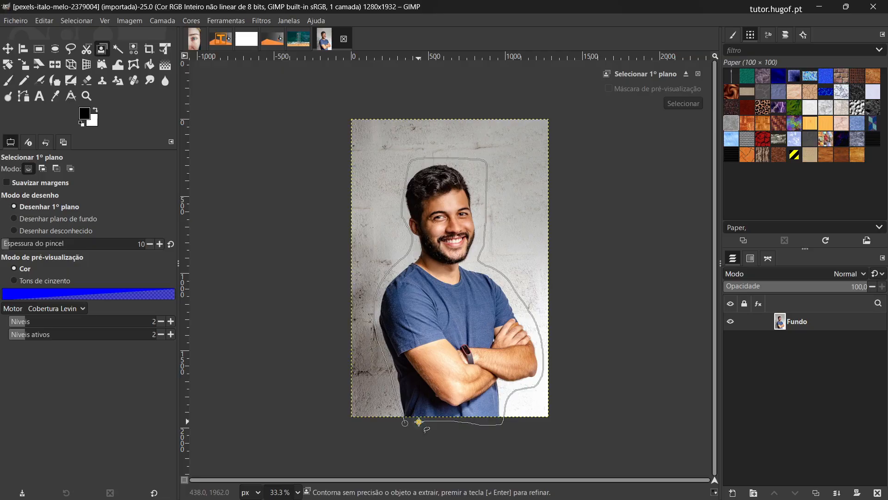
key(Return)
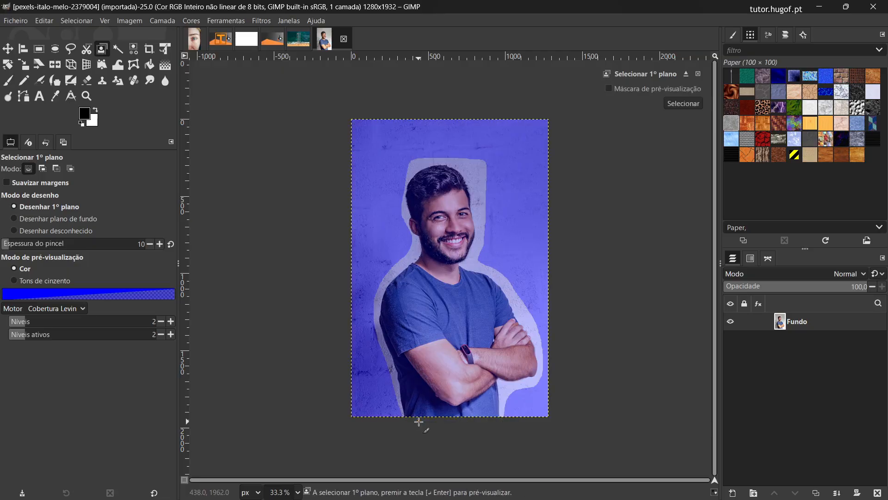
Step: Paint foreground strokes over the man's face, shirt and arms, changing the foreground colour to green for the additional strokes
mouse_move(404, 314)
mouse_down()
mouse_move(422, 398)
mouse_move(437, 408)
mouse_move(527, 361)
mouse_move(450, 261)
mouse_move(458, 197)
mouse_move(447, 185)
mouse_move(429, 192)
mouse_move(447, 214)
mouse_move(438, 235)
mouse_move(512, 344)
mouse_move(510, 314)
mouse_move(488, 306)
mouse_move(449, 370)
mouse_move(405, 347)
mouse_move(390, 308)
mouse_move(429, 281)
mouse_move(452, 222)
mouse_up()
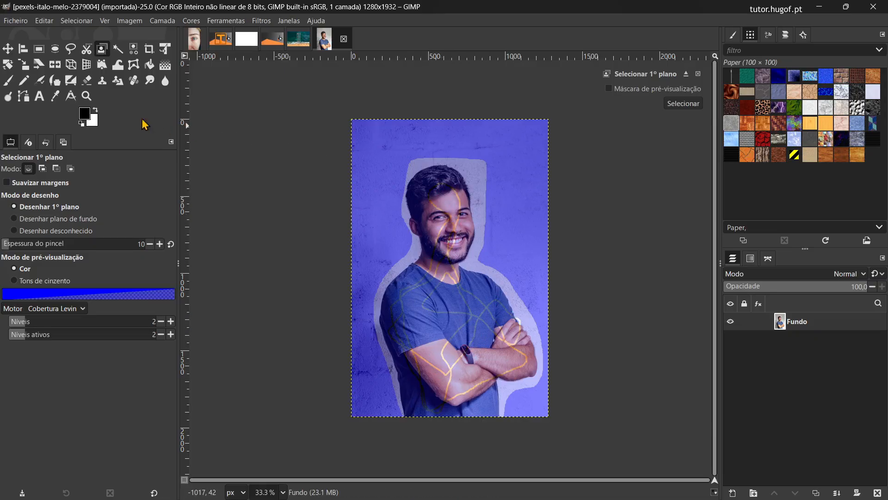
click(85, 119)
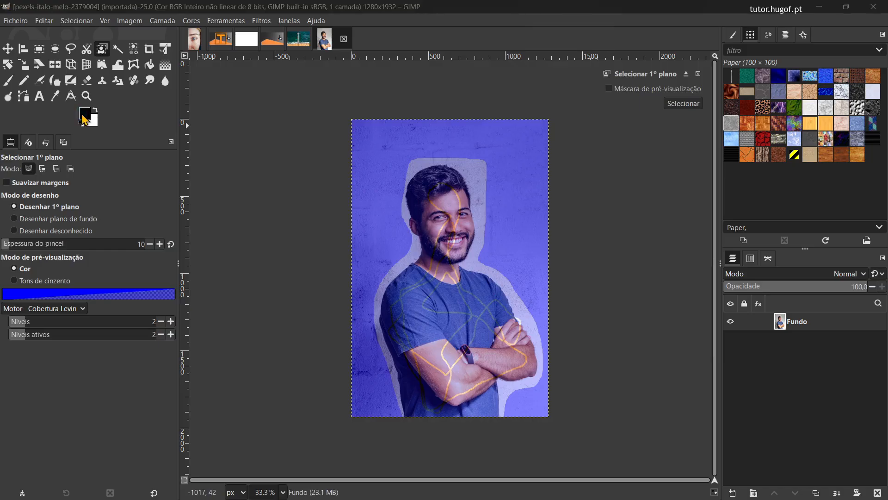
drag(82, 114, 110, 69)
drag(123, 119, 124, 132)
click(196, 224)
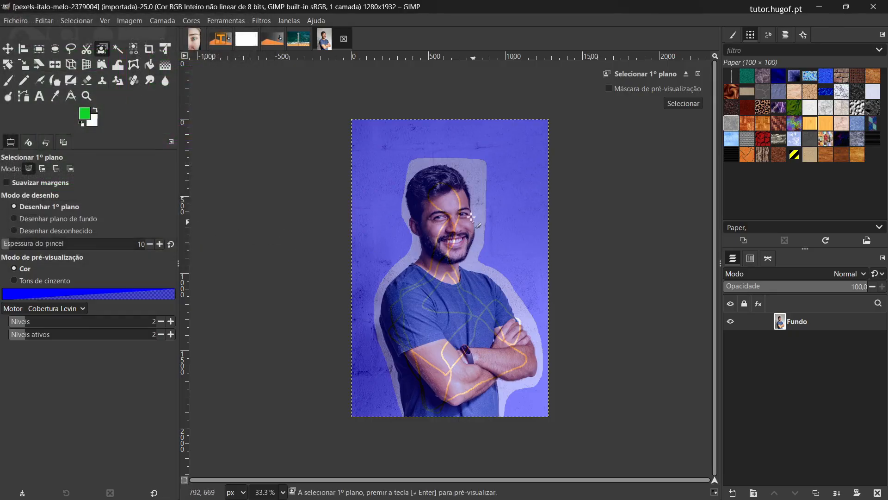
mouse_move(455, 209)
mouse_down()
mouse_move(437, 187)
mouse_move(425, 207)
mouse_move(422, 182)
mouse_move(436, 177)
mouse_move(452, 185)
mouse_move(459, 240)
mouse_move(466, 233)
mouse_move(414, 224)
mouse_move(430, 239)
mouse_move(415, 301)
mouse_move(448, 332)
mouse_move(527, 356)
mouse_move(532, 370)
mouse_move(477, 384)
mouse_move(476, 403)
mouse_move(449, 405)
mouse_move(414, 385)
mouse_move(430, 318)
mouse_move(484, 326)
mouse_move(501, 304)
mouse_move(482, 284)
mouse_move(430, 275)
mouse_move(414, 291)
mouse_move(446, 308)
mouse_move(463, 245)
mouse_move(463, 211)
mouse_move(442, 176)
mouse_move(415, 202)
mouse_move(440, 215)
mouse_move(448, 238)
mouse_move(463, 333)
mouse_up()
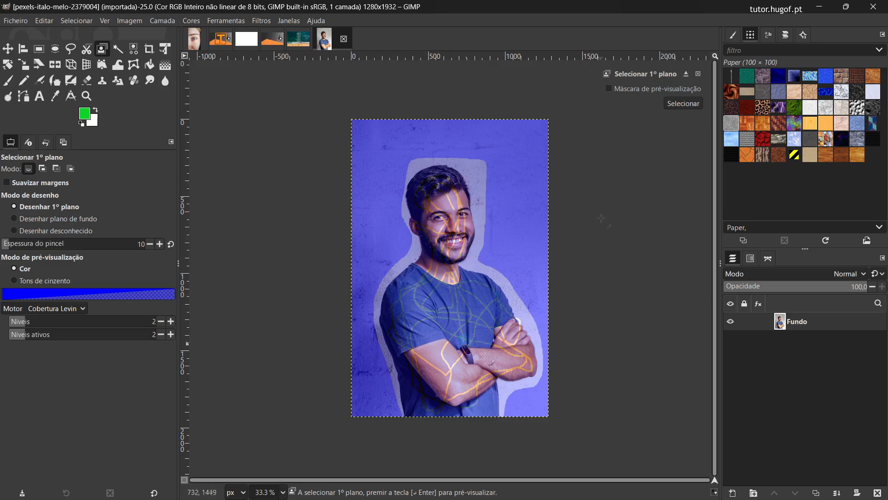
Step: Preview the mask, mark the white patch beside the man's hand as background, and convert the result into a selection
click(608, 88)
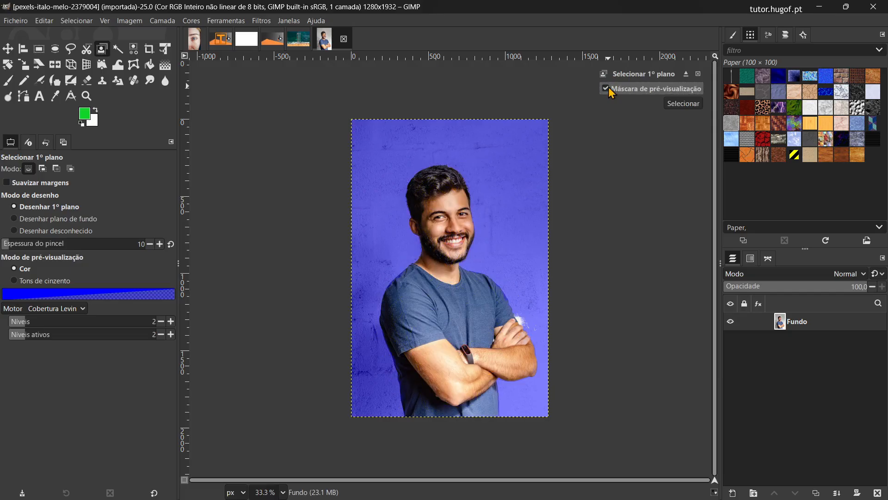
click(59, 220)
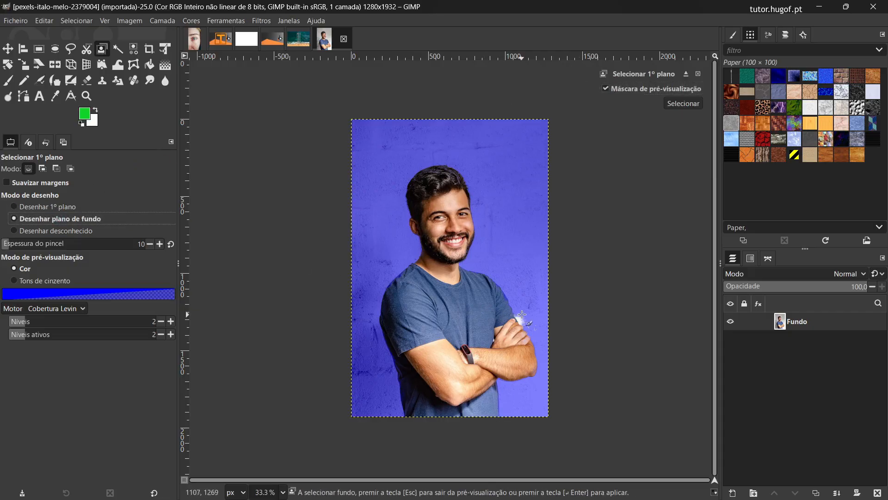
mouse_move(518, 314)
mouse_down()
mouse_move(529, 329)
mouse_move(516, 313)
mouse_up()
click(677, 104)
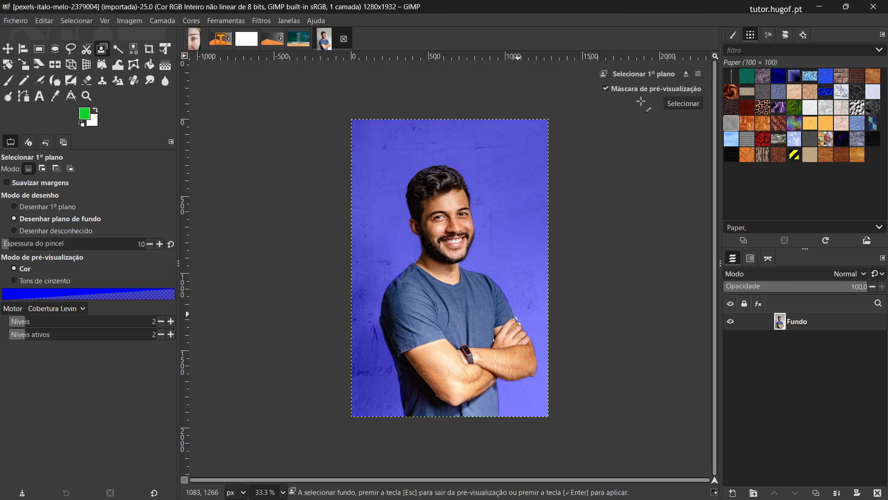
click(677, 104)
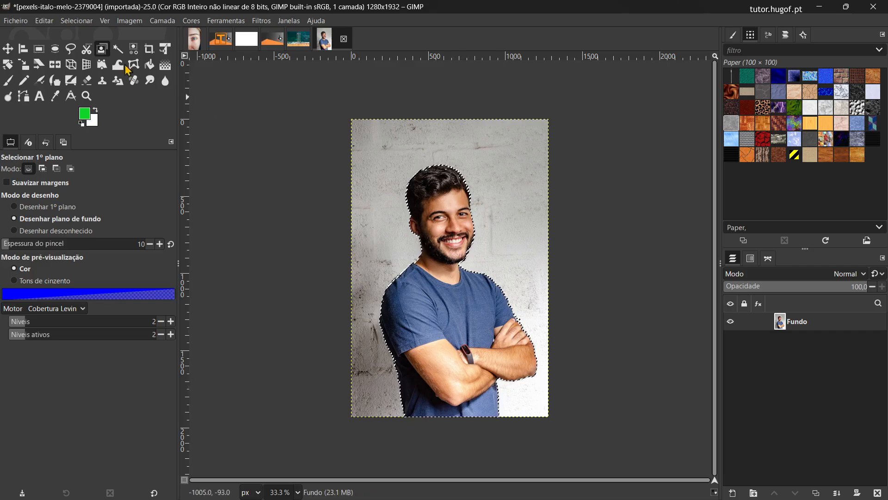
Step: Make the wall around the man transparent by inverting the selection, adding an alpha channel to the Fundo layer and deleting the selected area
click(76, 21)
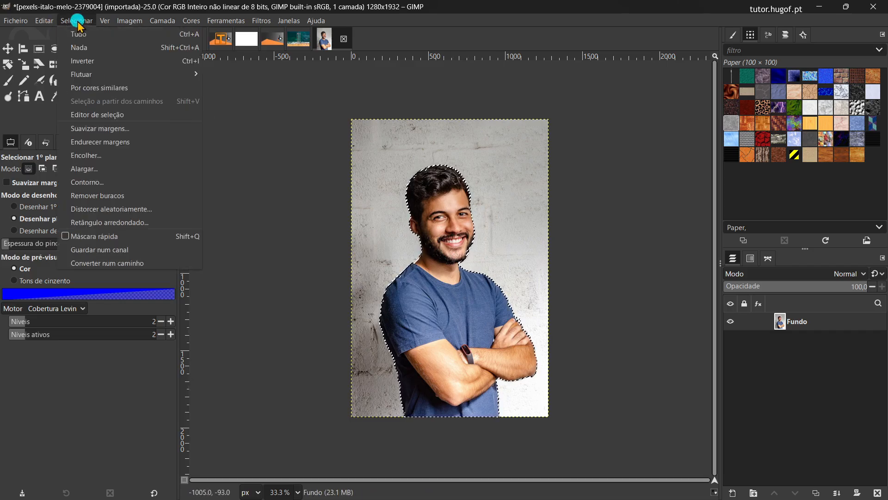
click(84, 61)
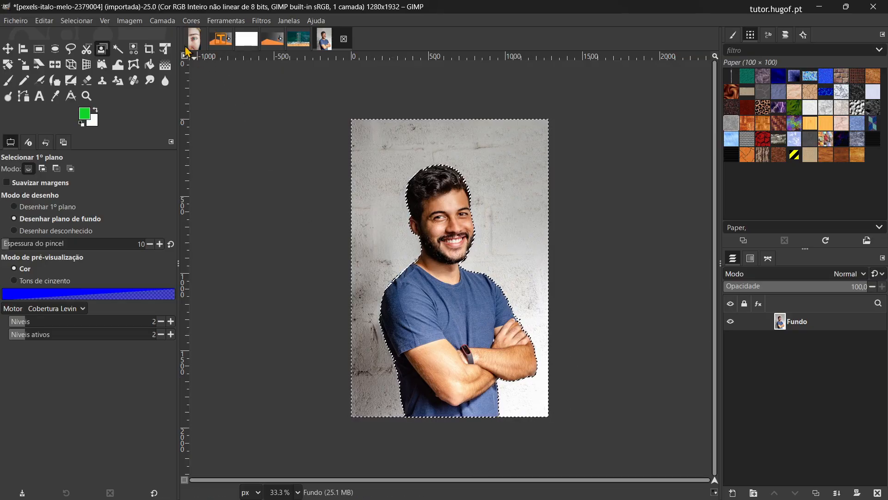
click(160, 22)
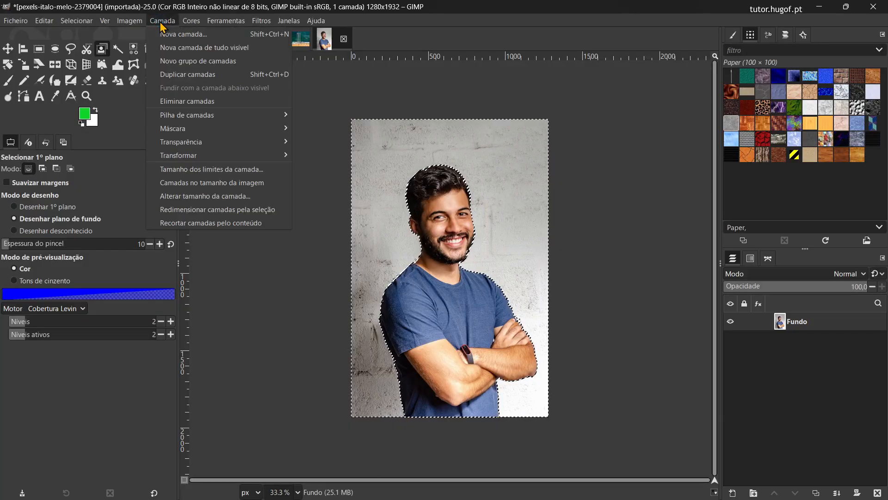
mouse_move(214, 146)
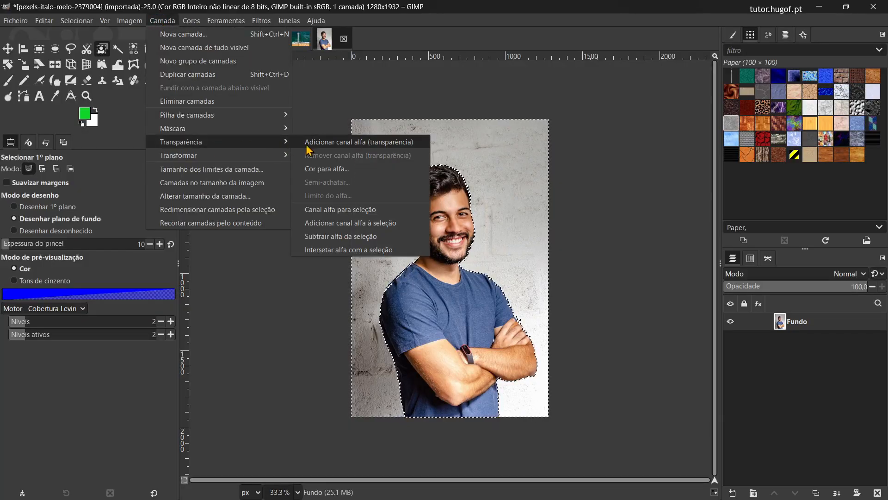
click(321, 144)
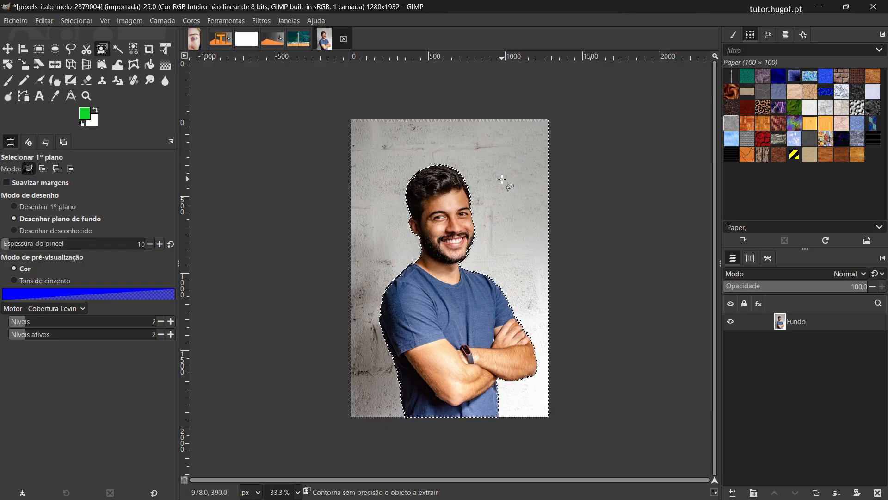
key(Delete)
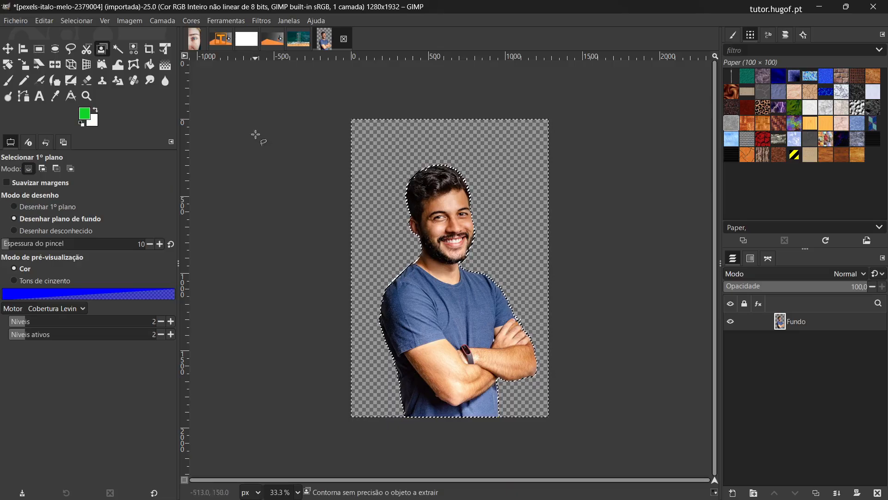
Step: Save the cut-out portrait as an XCF project in the Imgs intro GIMP folder, keeping the suggested file name
click(24, 20)
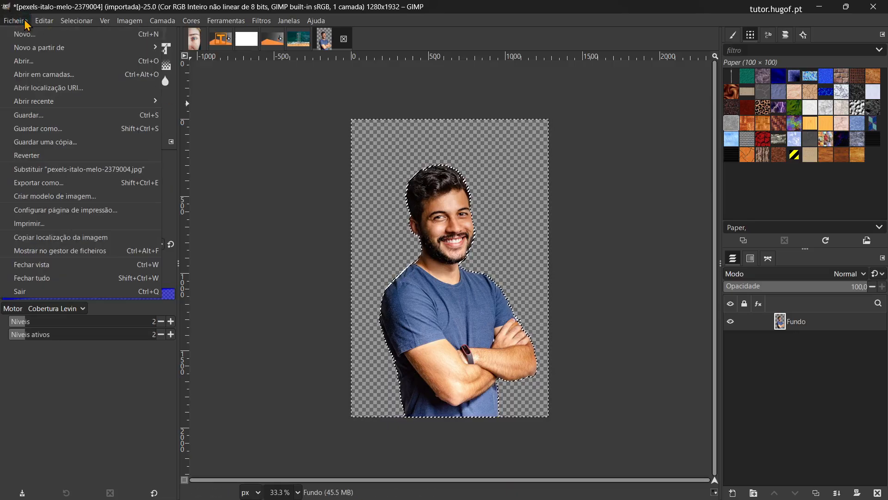
click(29, 114)
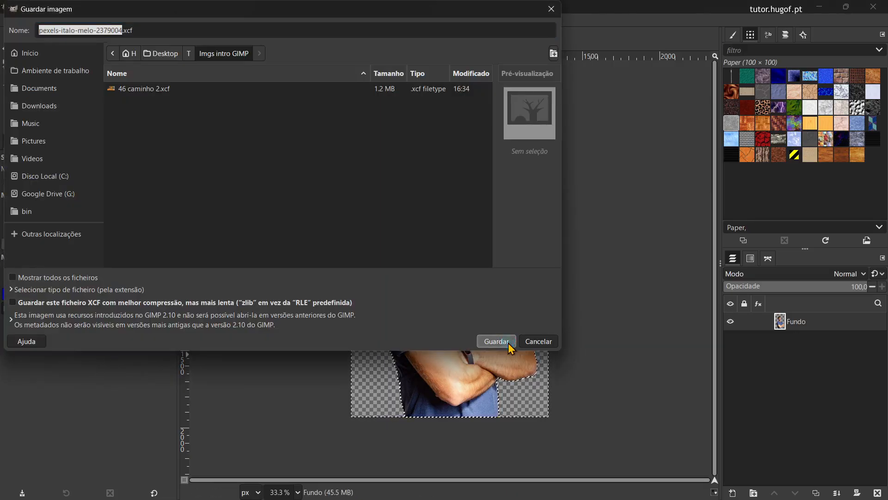
click(496, 340)
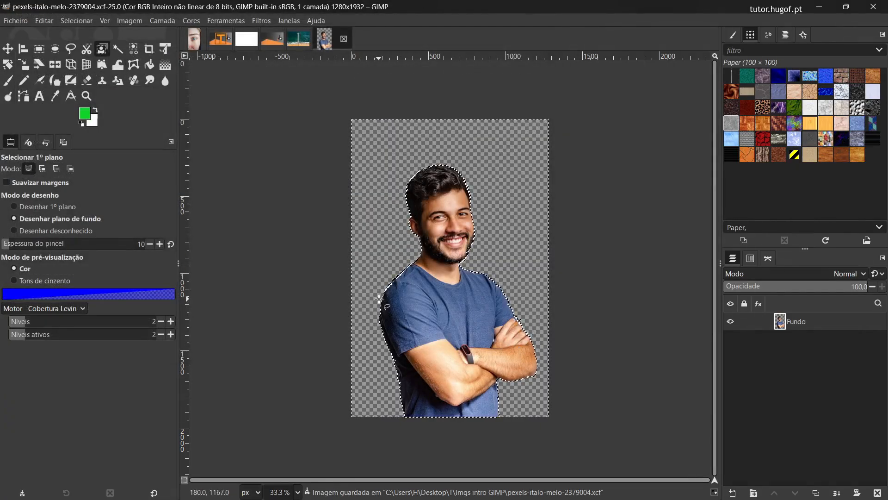
Step: Open the road photo from the Imgs intro GIMP folder as a new image and add the moonlit snowy mountain photo as a layer above it
key(alt+Tab)
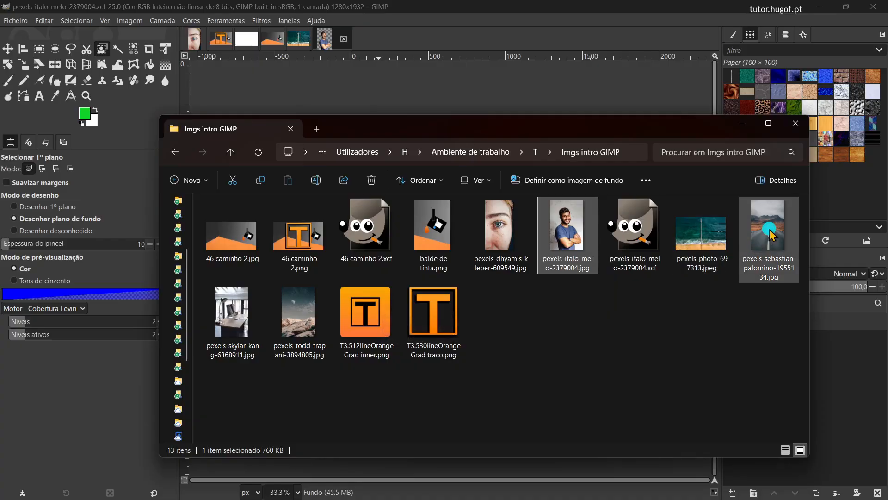
drag(771, 235, 95, 37)
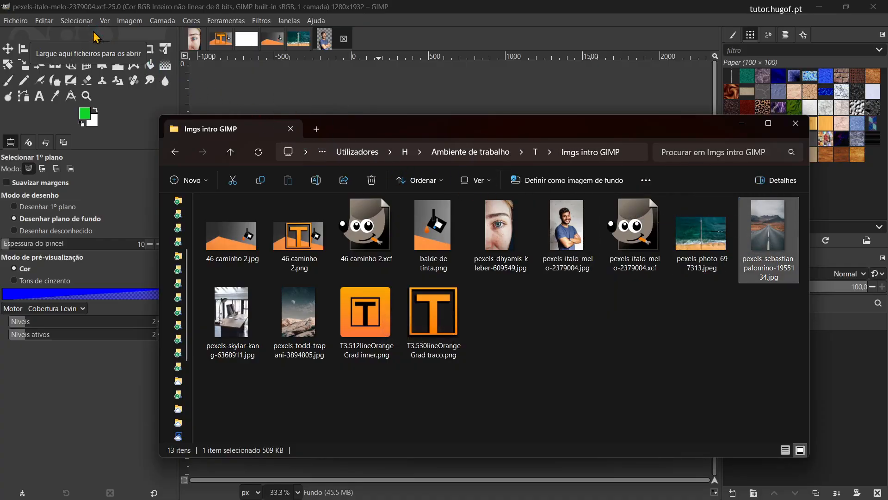
key(alt+Tab)
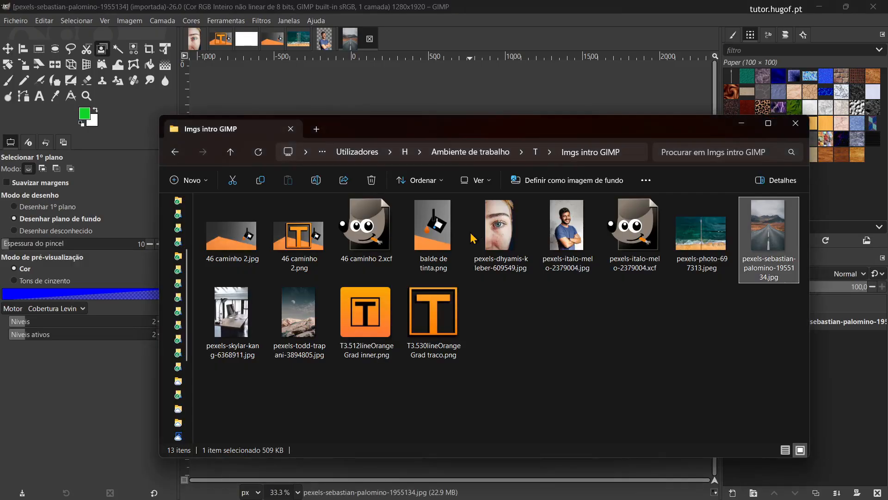
drag(297, 339, 445, 89)
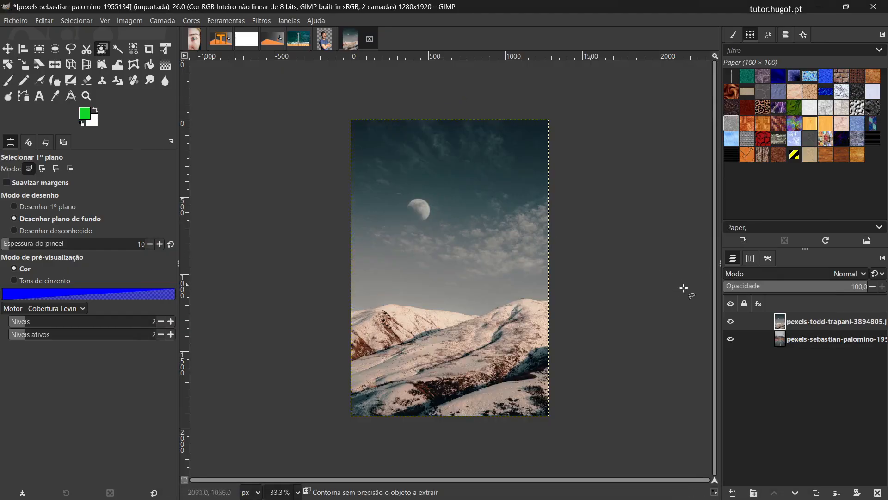
Step: Add a layer mask initialised to Branco (opacidade total) to the upper mountain layer
click(732, 321)
click(732, 322)
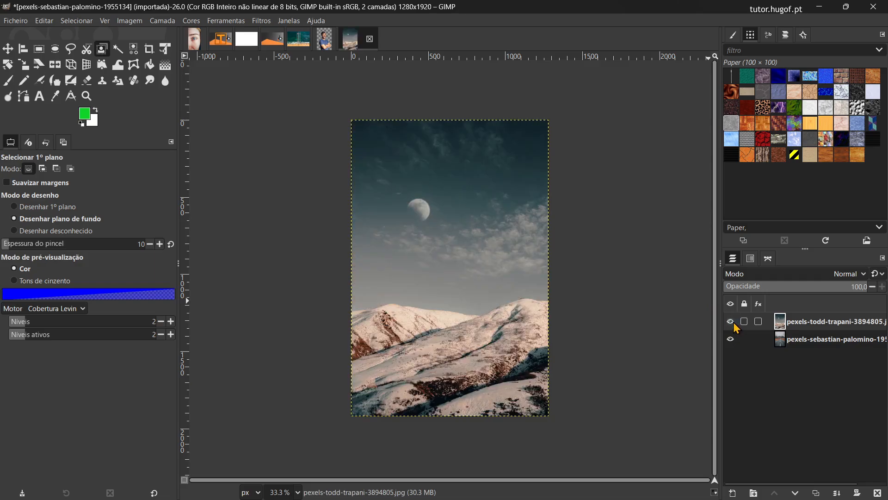
click(788, 342)
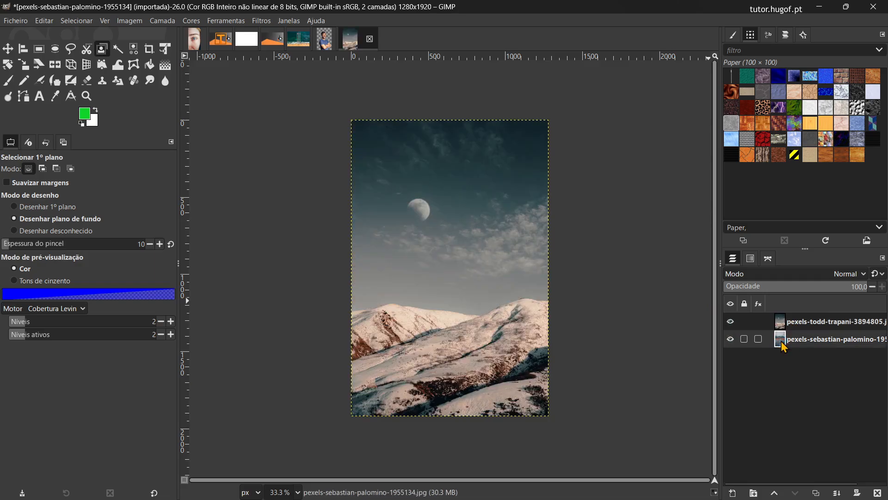
click(792, 328)
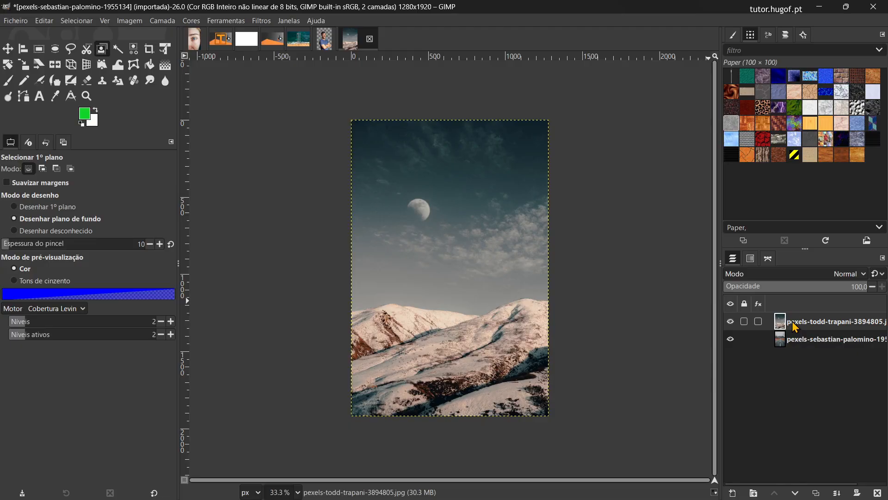
right_click(795, 326)
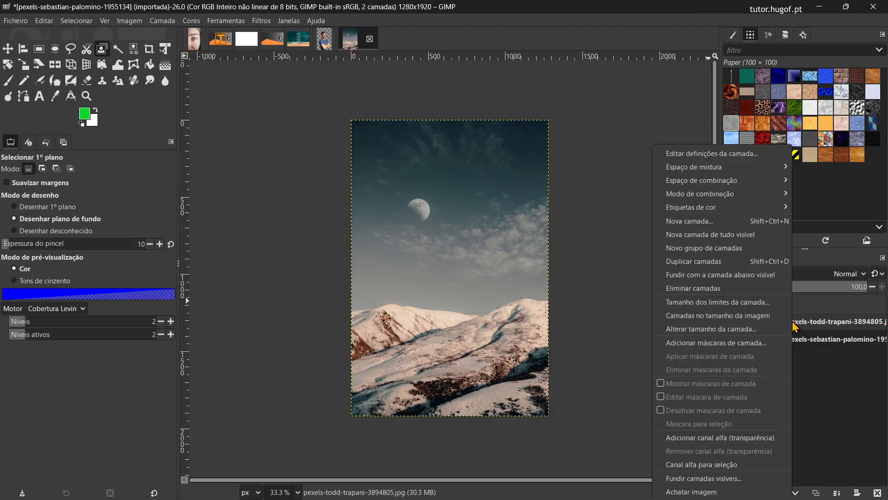
click(730, 345)
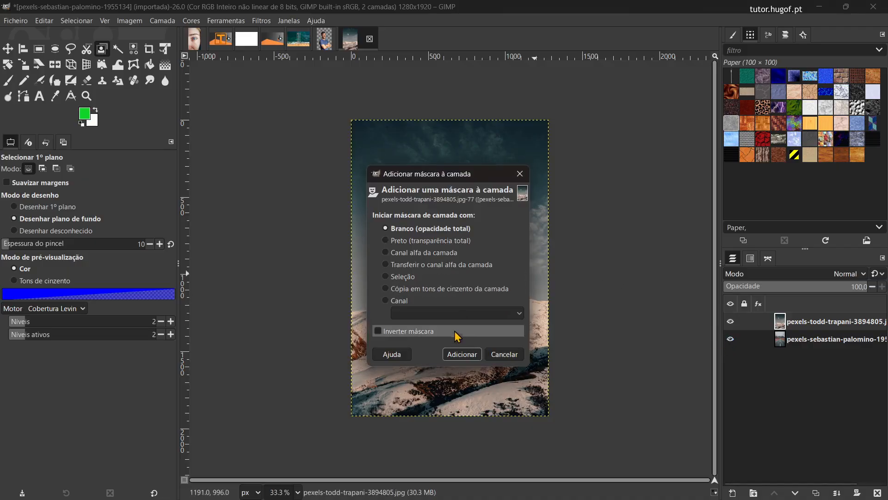
click(455, 356)
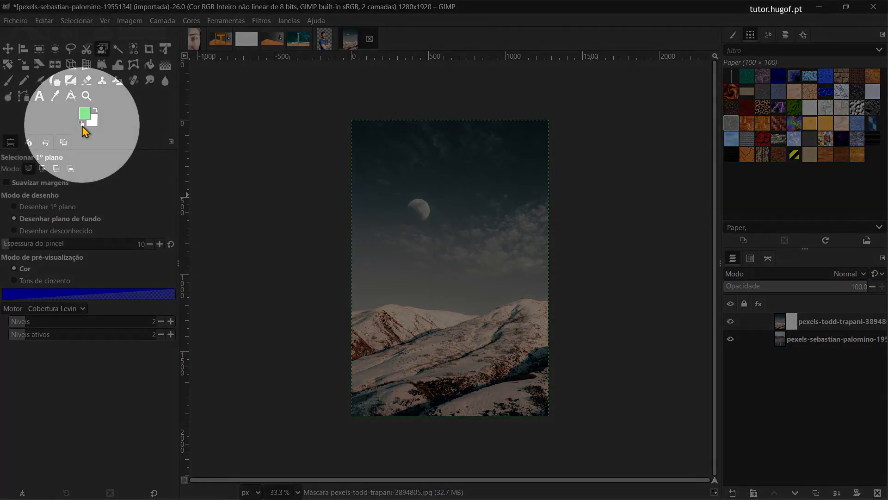
Step: Reset the colours to black and white and activate the Gradient tool with the mountain layer's mask as its target
click(82, 123)
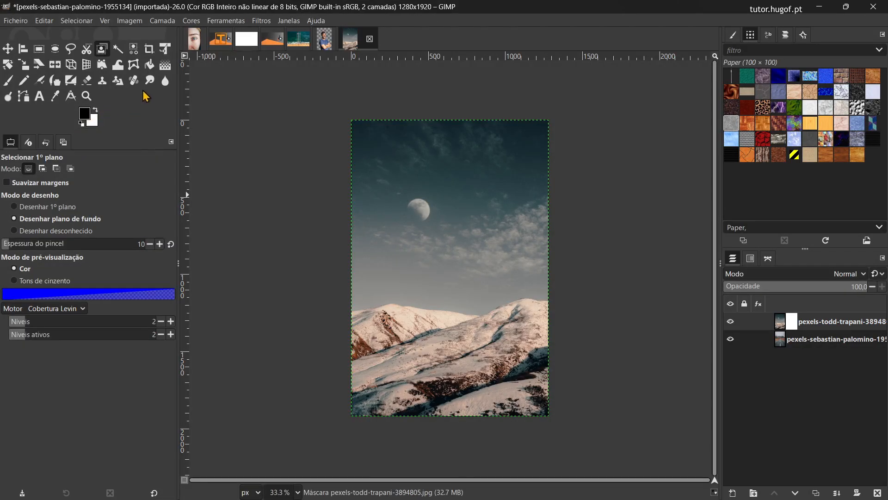
click(165, 66)
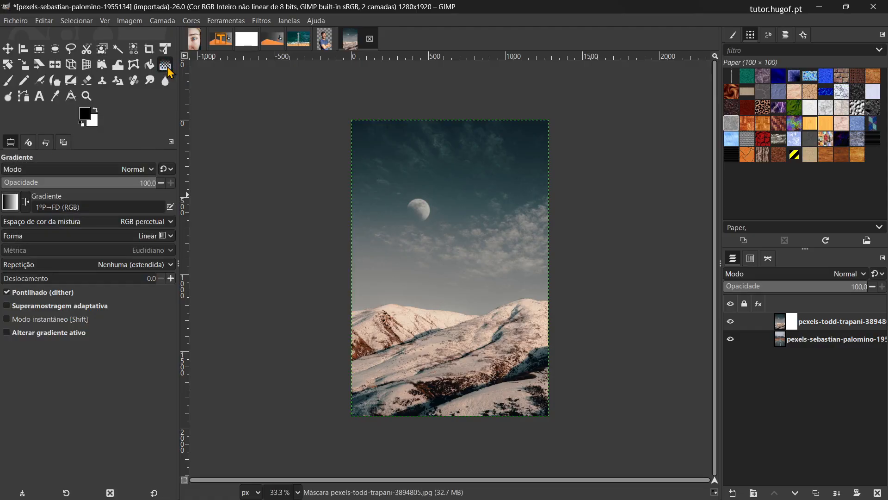
click(780, 326)
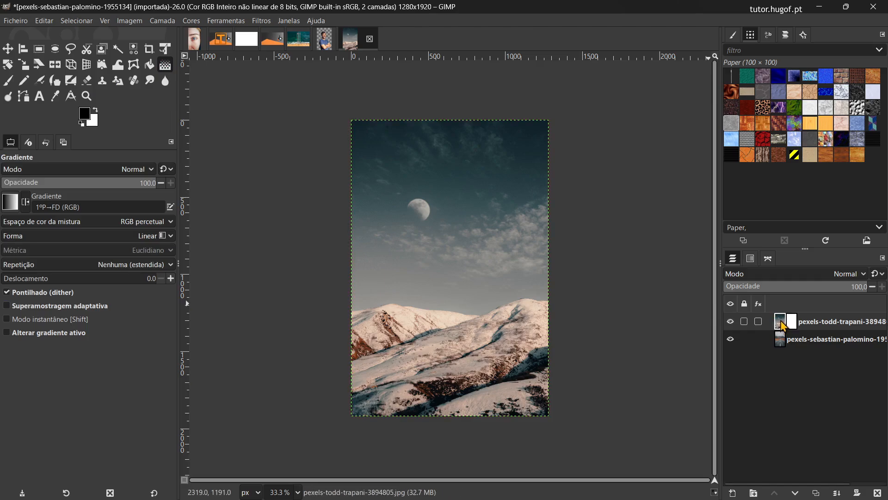
click(793, 322)
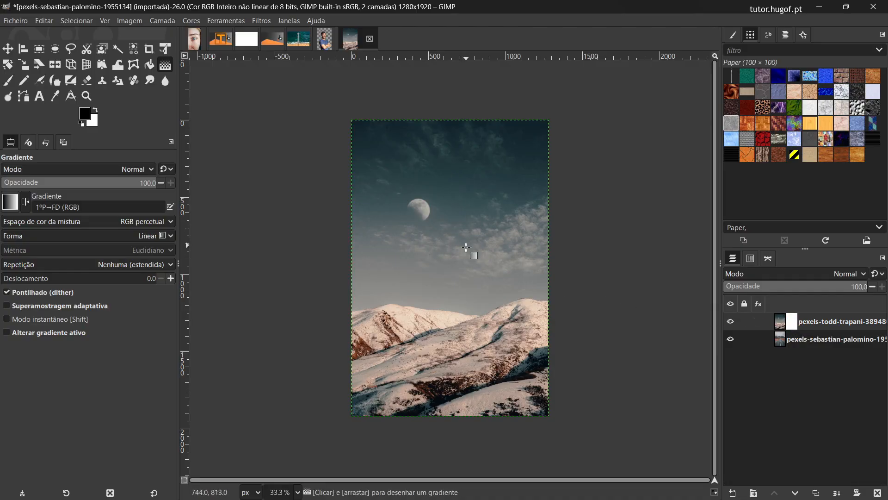
Step: Try blending the two photos with a vertical black-to-white gradient on the mask, adjusting and applying its end points, and undo that gradient
click(458, 355)
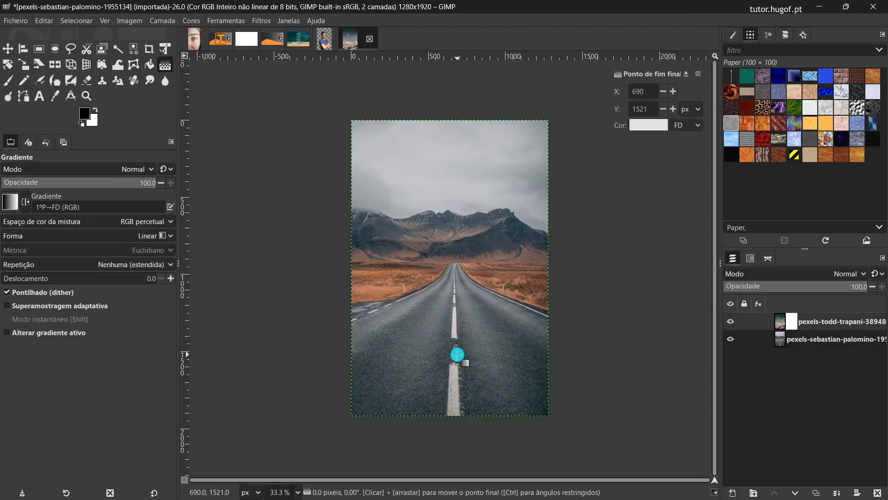
drag(457, 354, 452, 242)
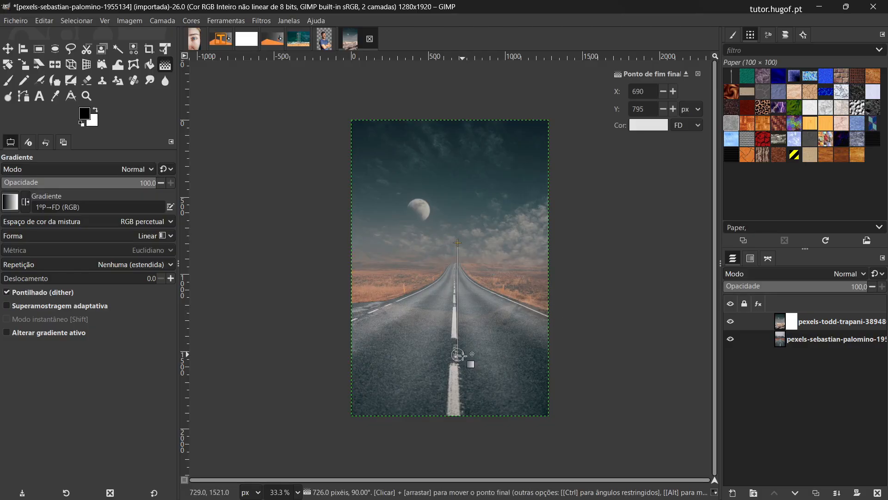
click(460, 356)
drag(460, 356, 459, 297)
drag(458, 245, 460, 227)
drag(458, 296, 460, 266)
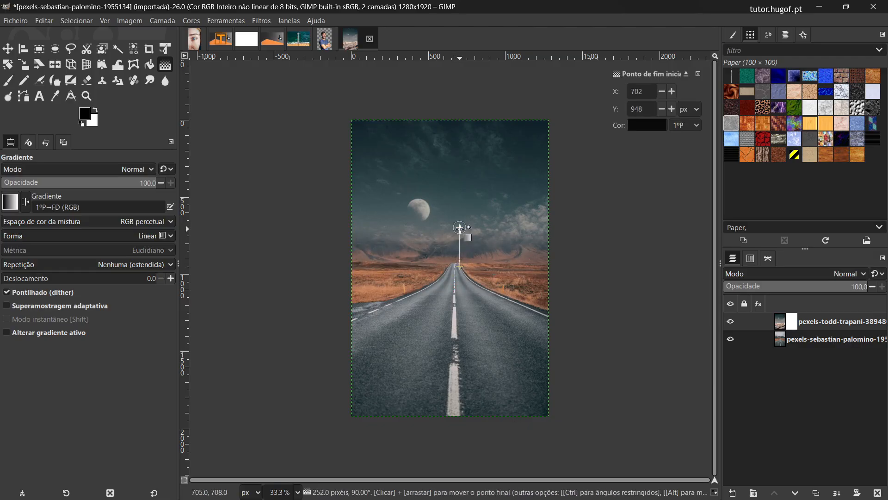
drag(460, 228, 460, 218)
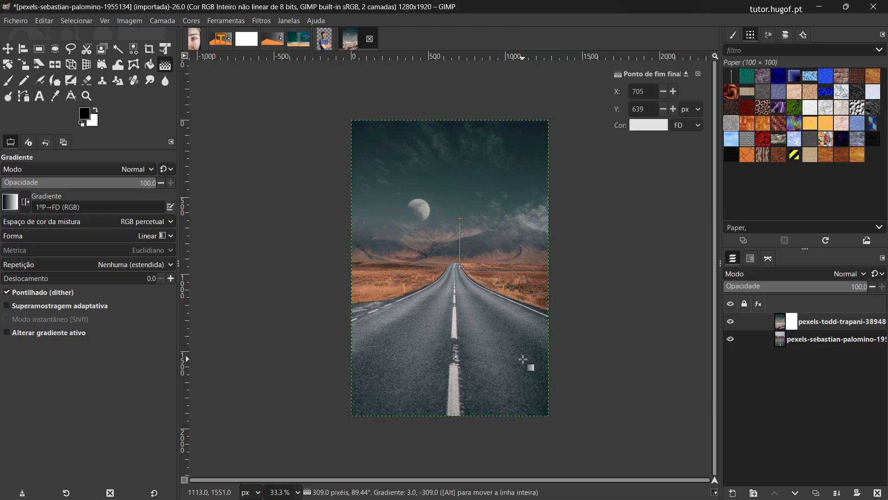
key(Return)
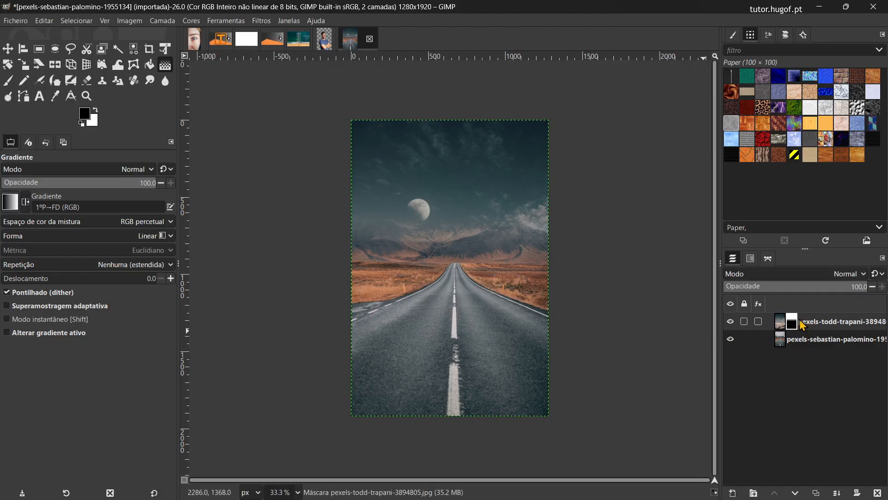
key(ctrl+z)
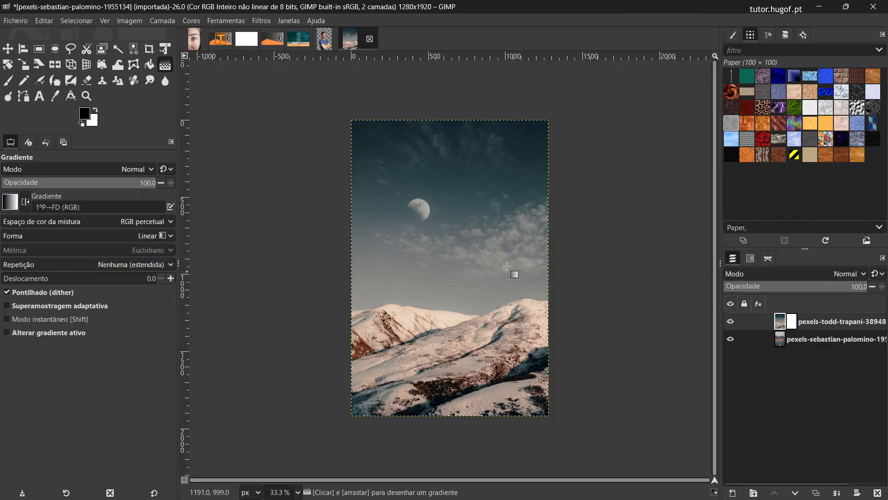
Step: Move the mountain layer up to the road's horizon and draw a vertical black-to-white gradient about 369 px long on its mask
click(9, 50)
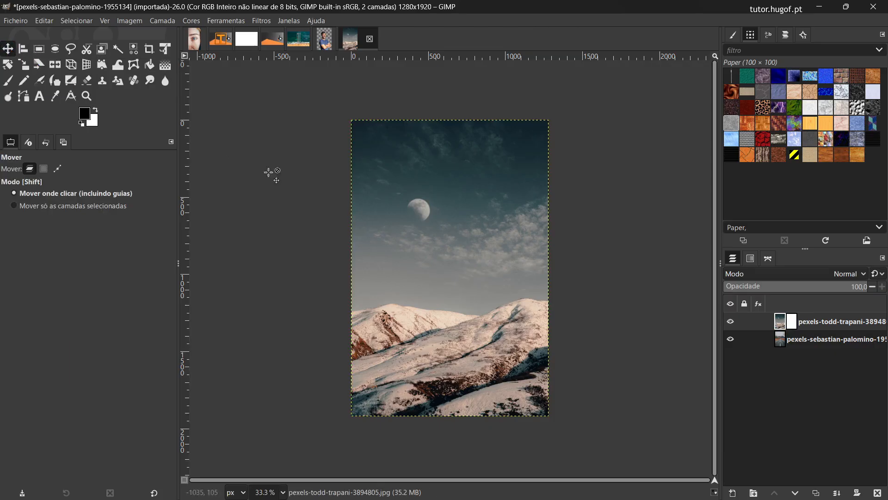
drag(452, 285, 451, 210)
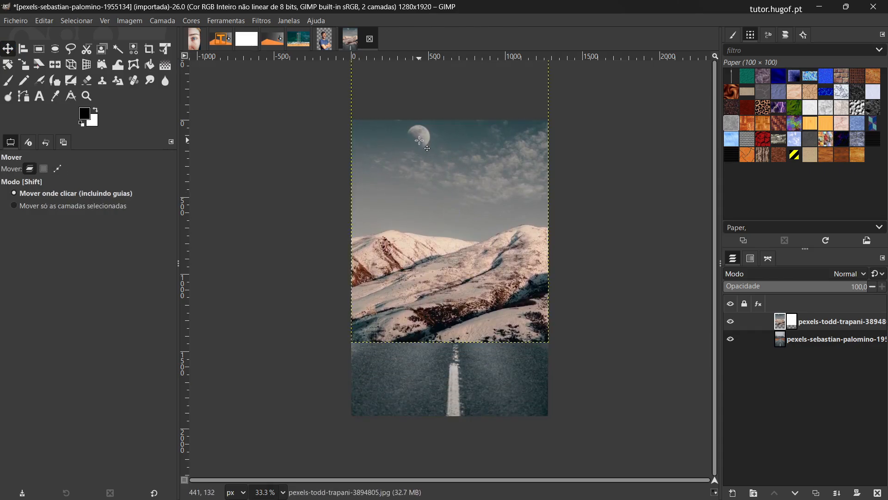
click(792, 324)
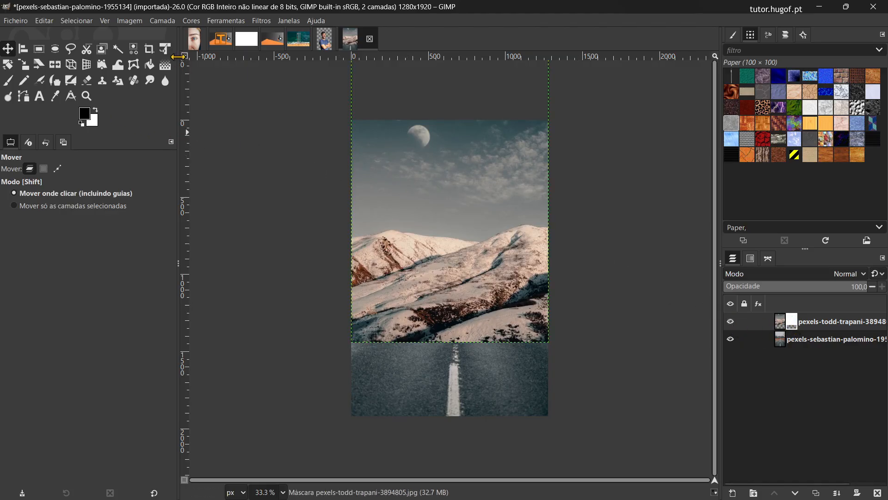
click(166, 65)
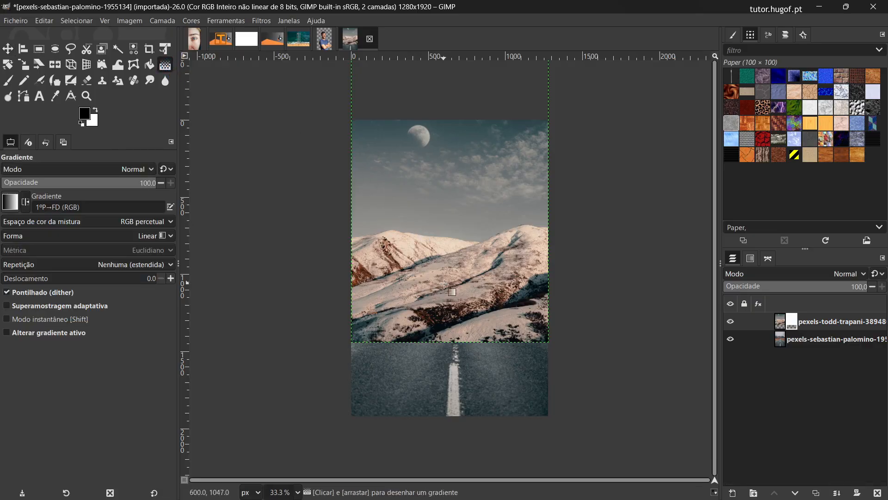
drag(450, 302, 452, 248)
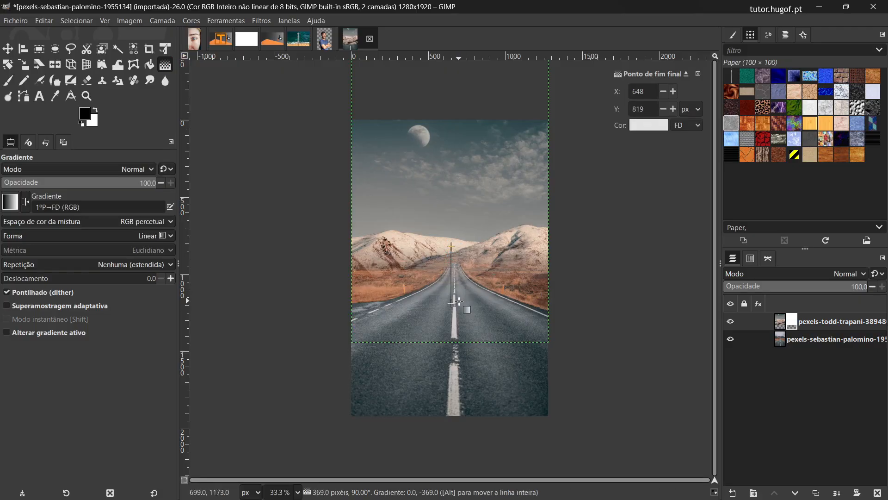
Step: Shorten the mask gradient by raising its start point to about Y 984, apply it, and compare the image with the mountain layer hidden and shown
drag(453, 303, 454, 272)
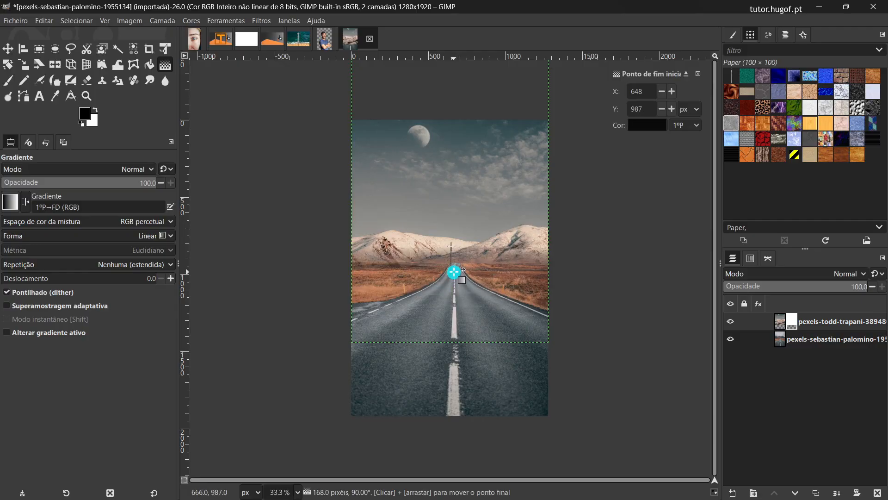
drag(463, 270, 473, 265)
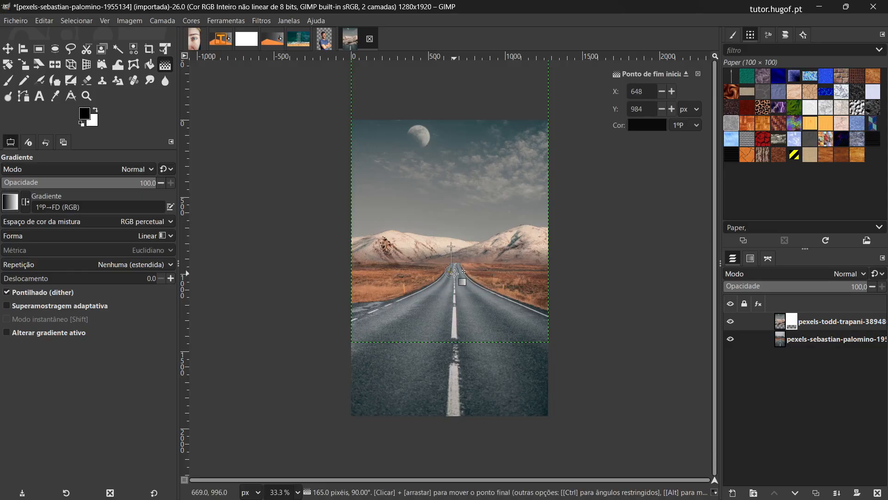
click(454, 273)
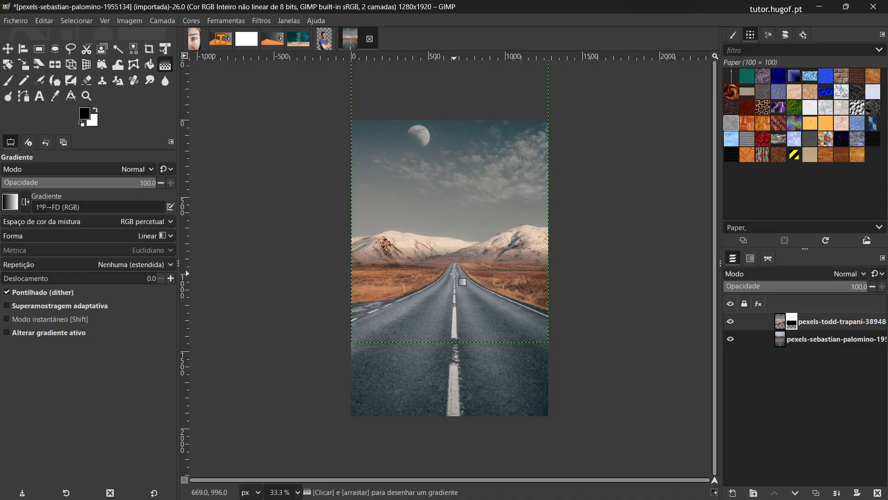
click(731, 321)
click(731, 321)
Step: Export the composite as a JPG to the Imgs intro GIMP folder, adding "final" to the file name instead of replacing the original
click(11, 20)
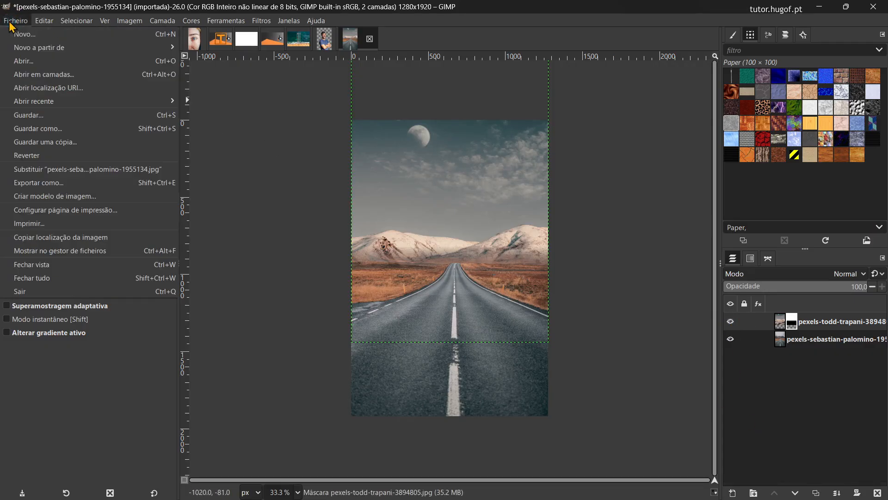
click(64, 184)
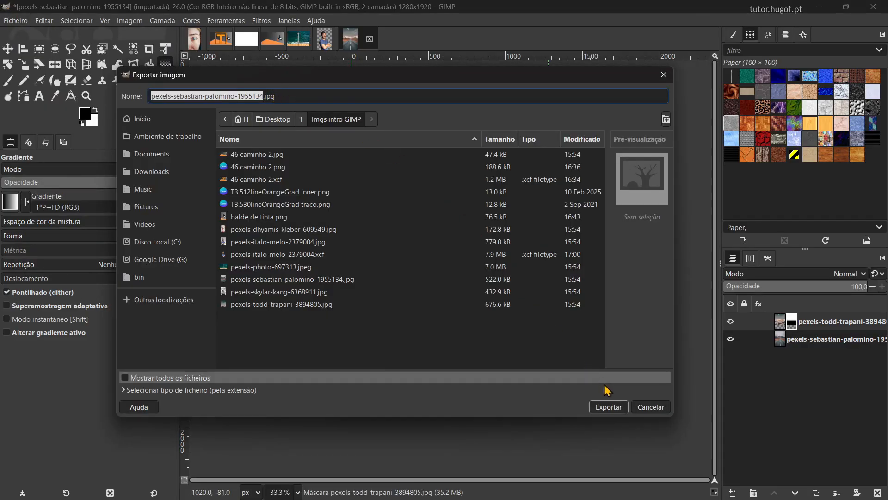
click(609, 408)
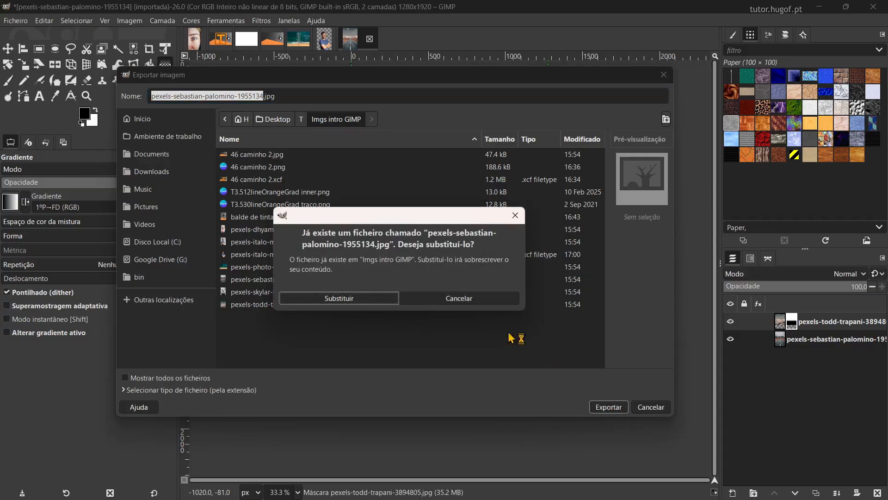
click(376, 291)
text(final)
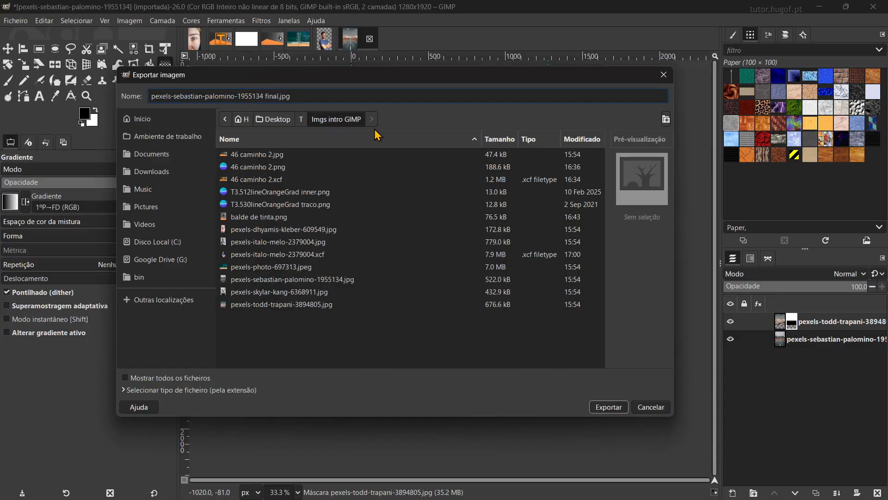
click(616, 410)
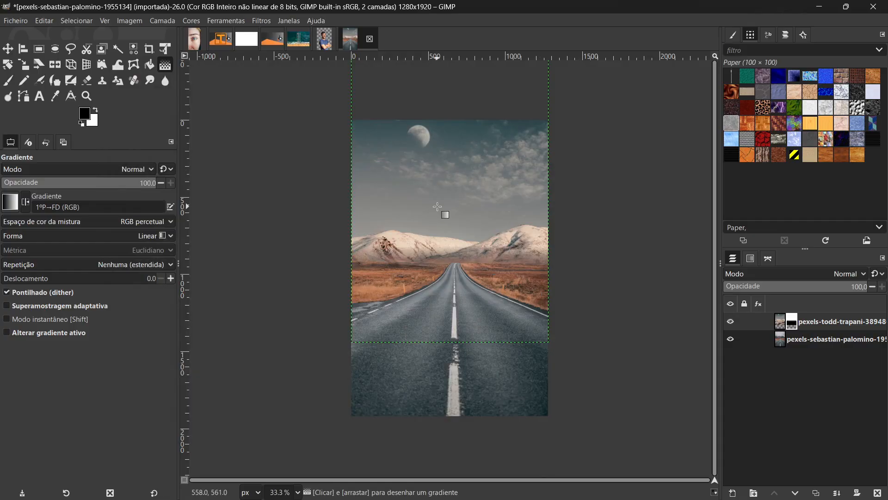
click(513, 357)
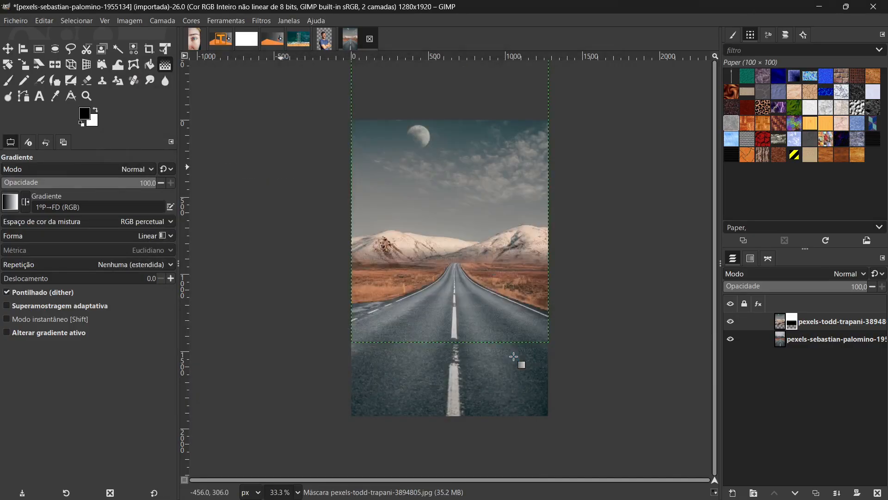
Step: Switch to File Explorer, view the exported final JPG in the image viewer, and return to GIMP
key(alt+Tab)
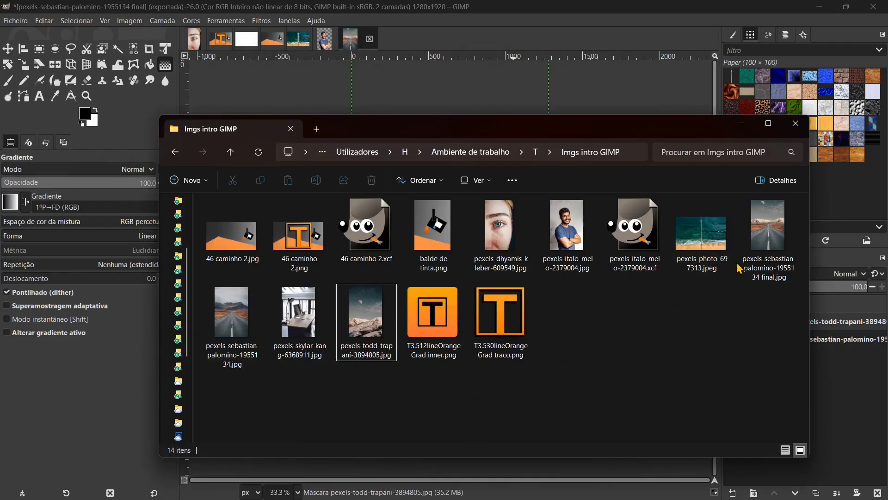
click(775, 230)
double_click(775, 230)
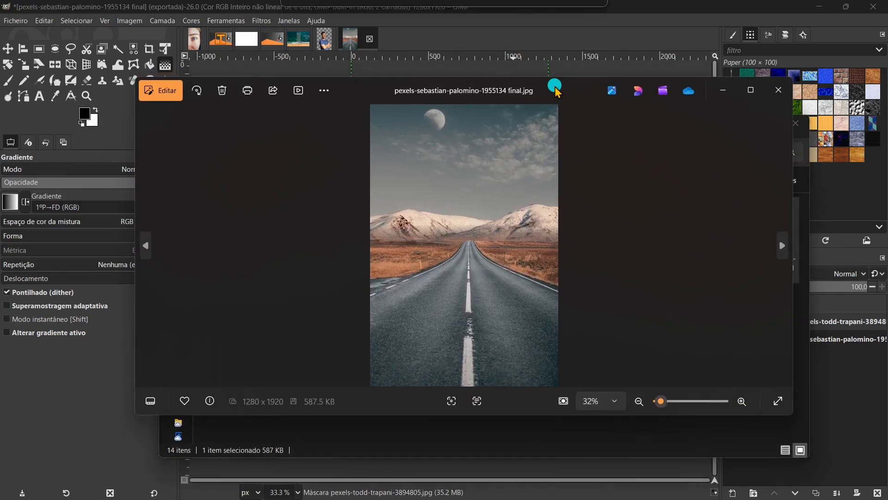
click(518, 10)
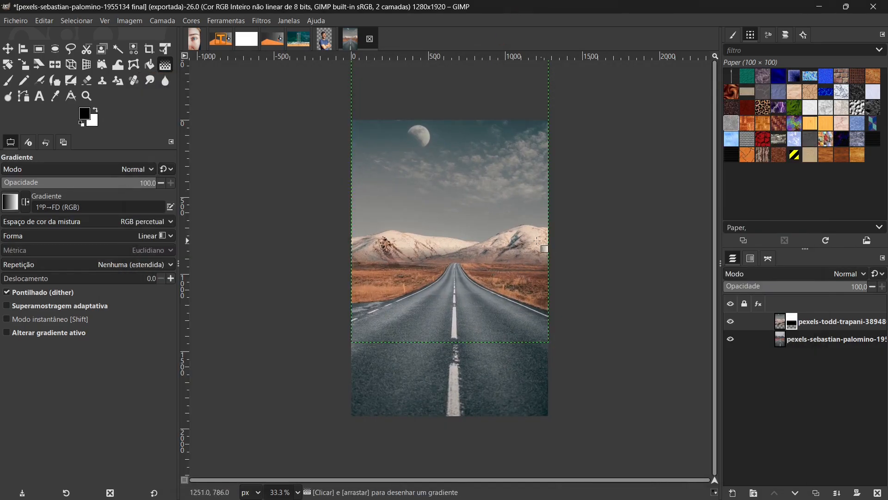